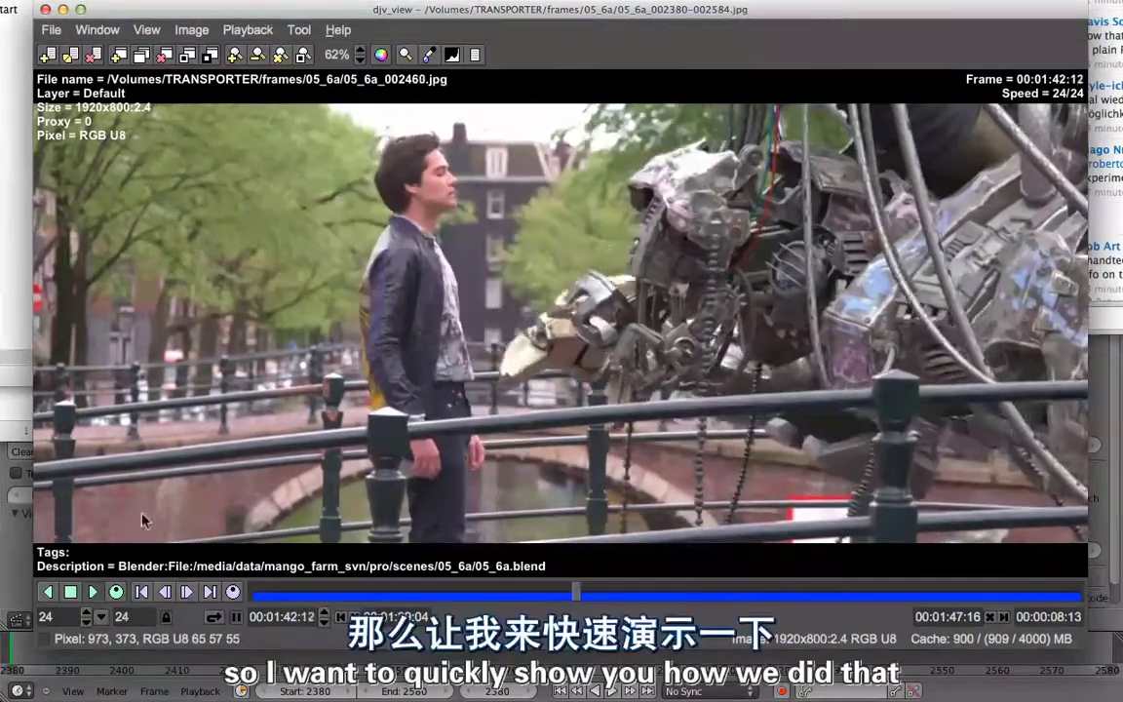
# Switch to Blender, play and scrub through the bridge footage in the clip editor, and stop playback at the first frame
pyautogui.click(72, 594)
pyautogui.click(20, 587)
pyautogui.hotkey('alt', 'a')
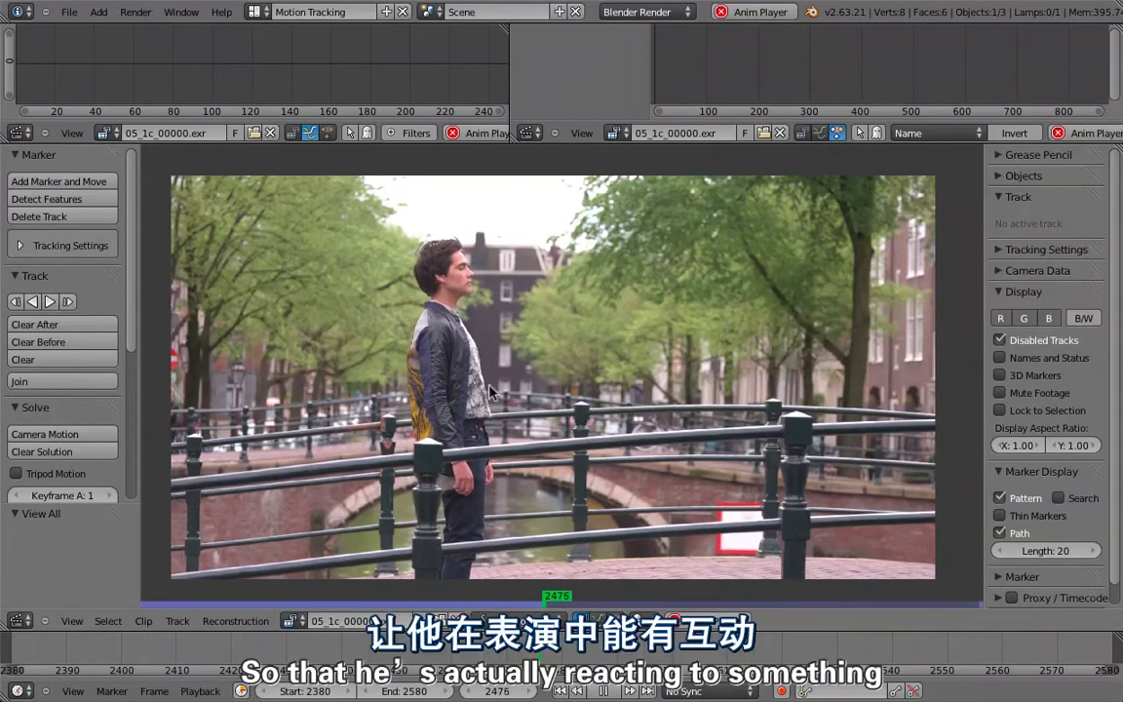
pyautogui.moveTo(563, 607); pyautogui.dragTo(178, 600)
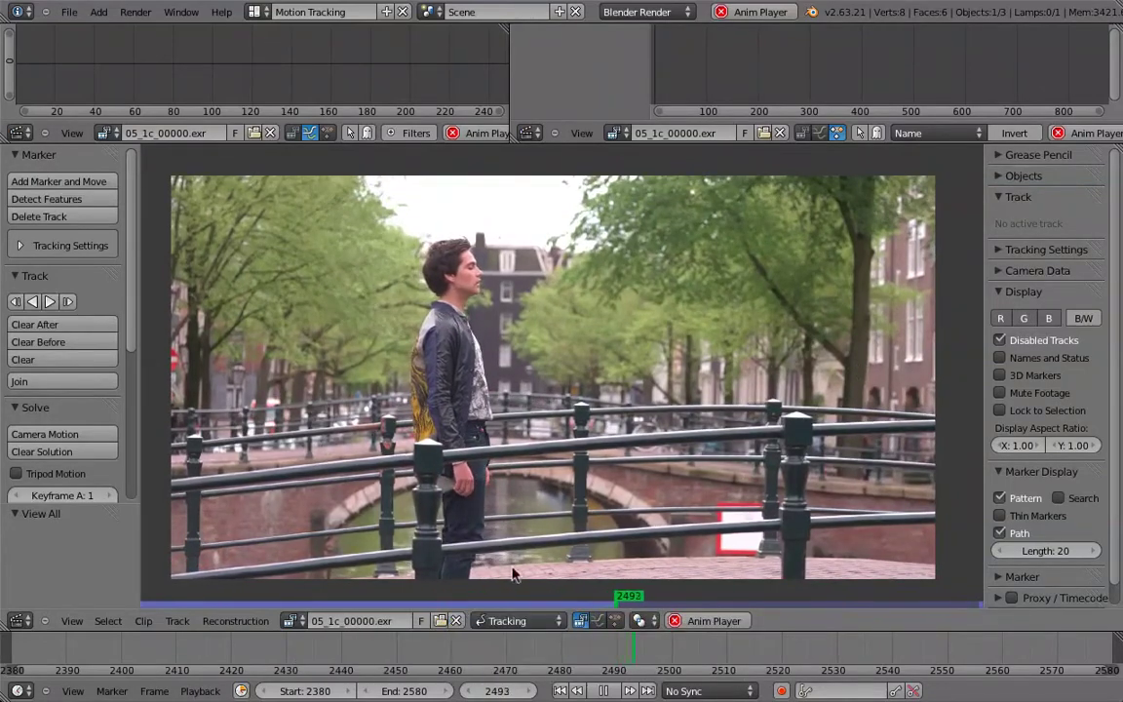
pyautogui.moveTo(628, 606); pyautogui.dragTo(206, 538)
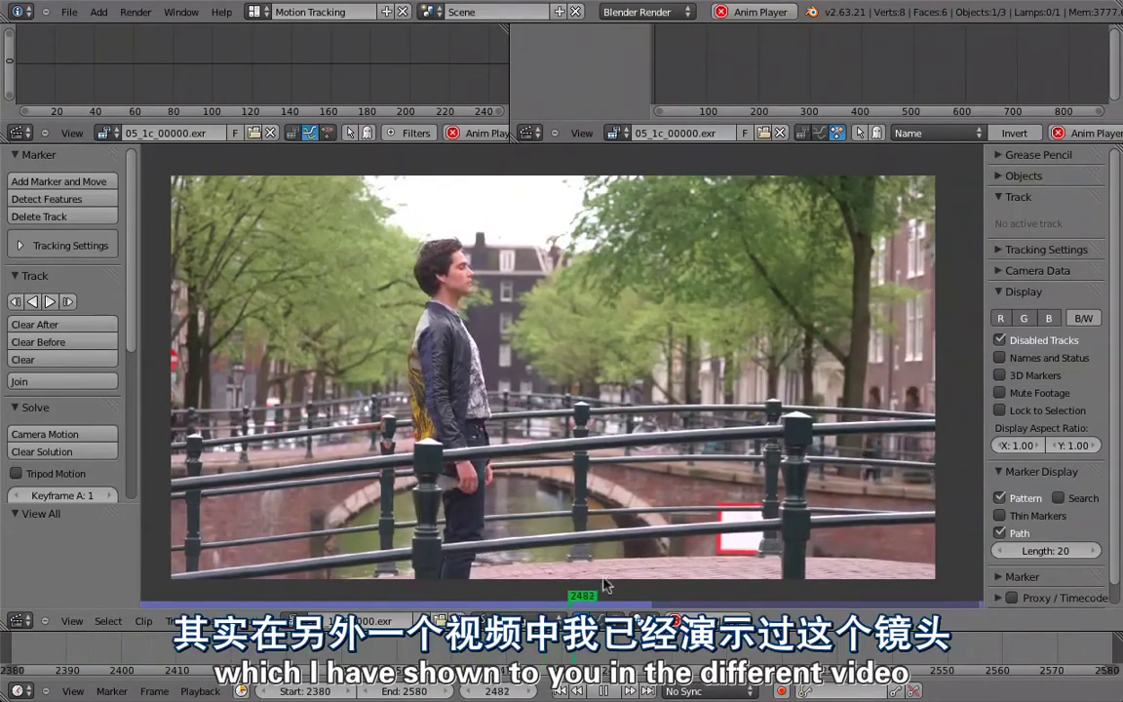
pyautogui.press('Escape')
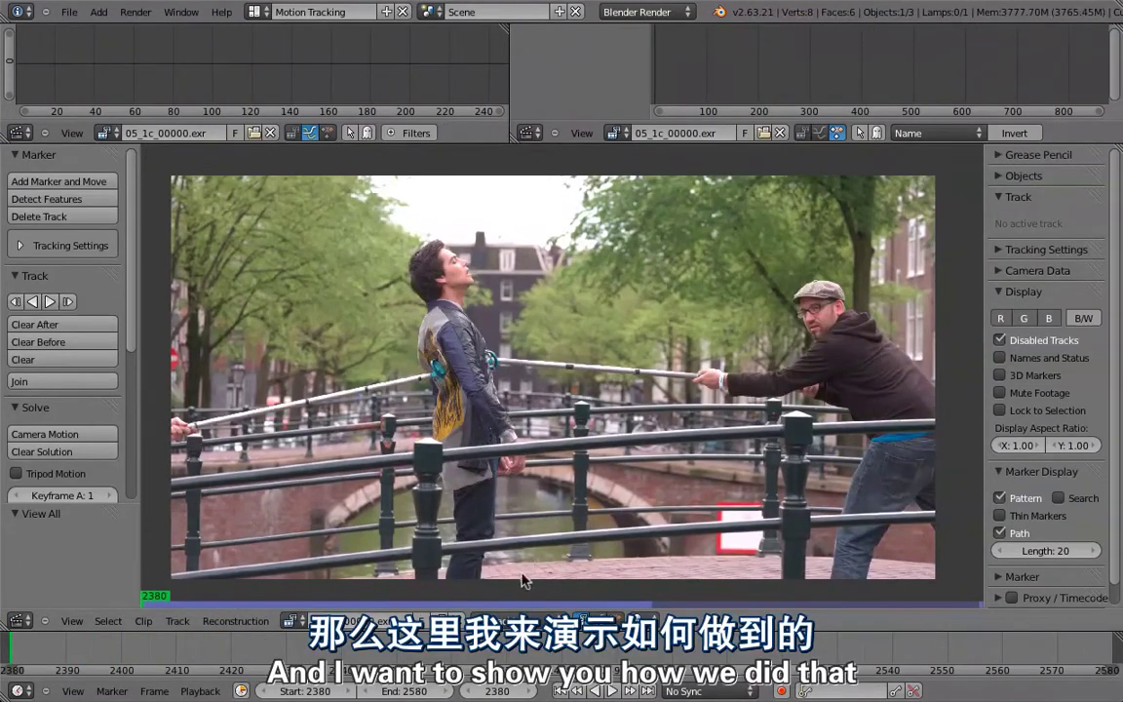
# Enlarge the clip view, set the scene's end frame to 2525 and play the shortened clip
pyautogui.moveTo(571, 123); pyautogui.dragTo(560, 100)
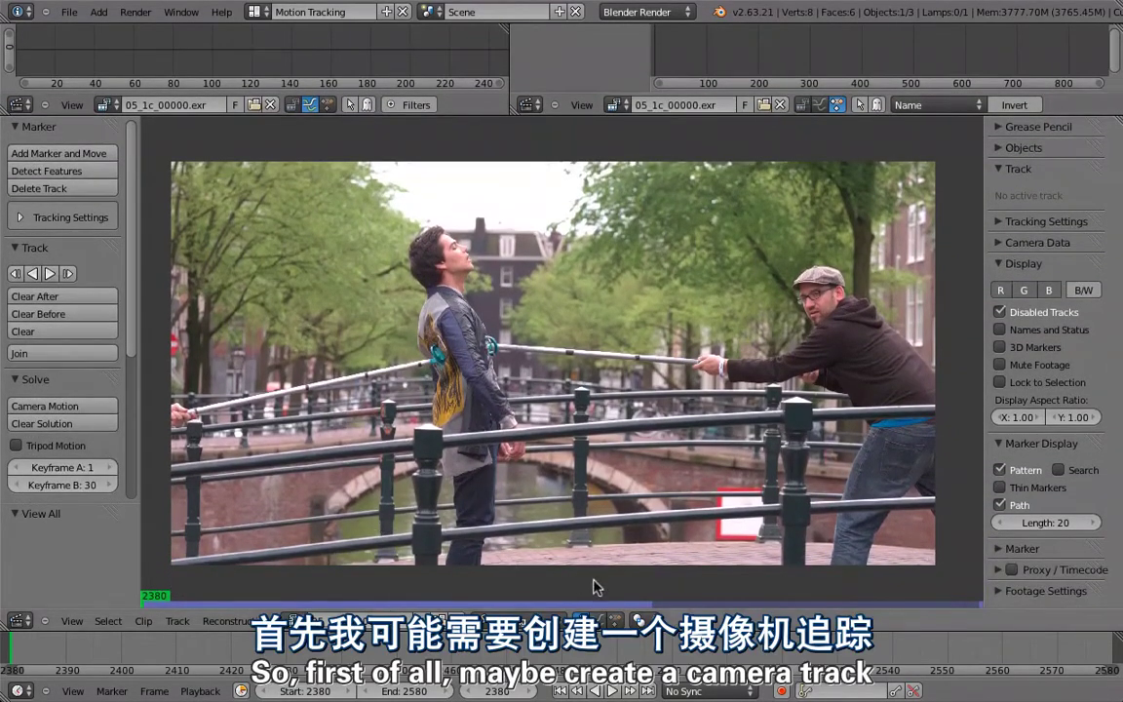
pyautogui.moveTo(639, 602); pyautogui.dragTo(767, 608)
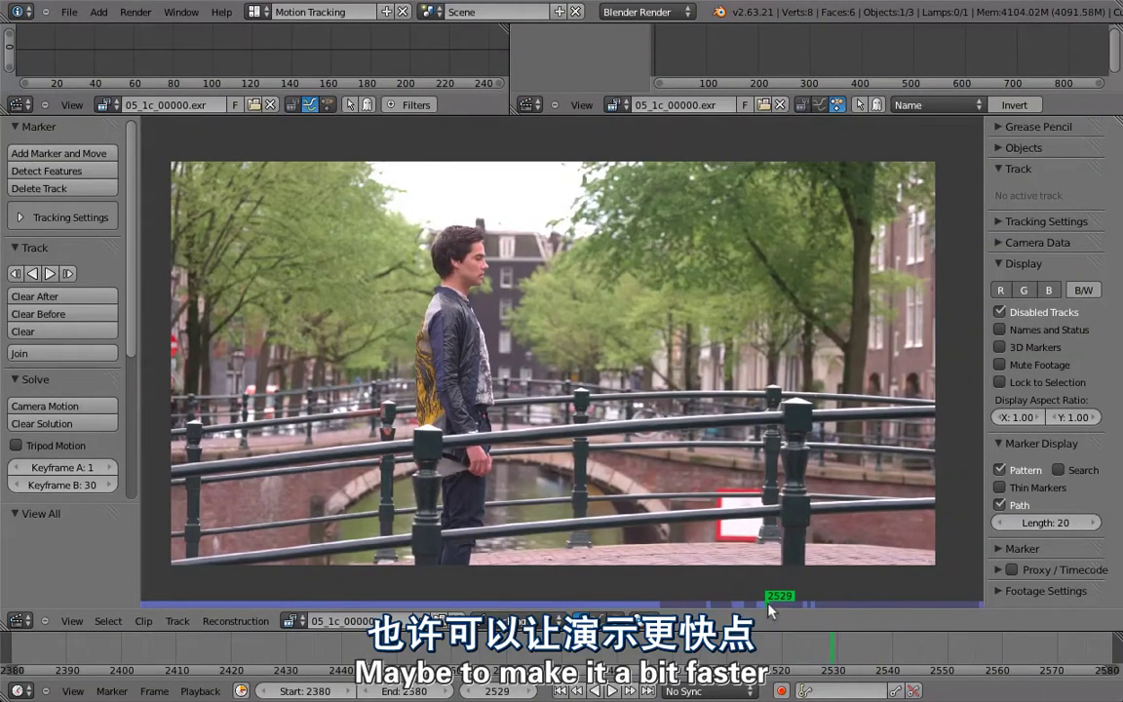
pyautogui.click(809, 651)
pyautogui.press('e')
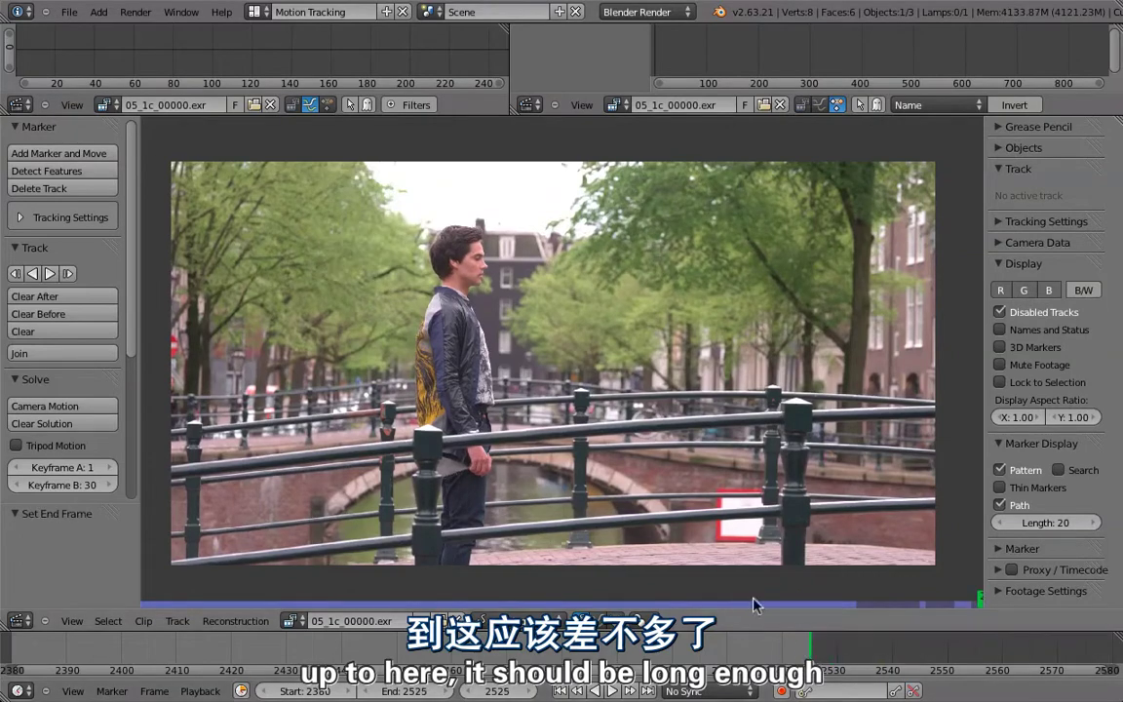
pyautogui.hotkey('alt', 'a')
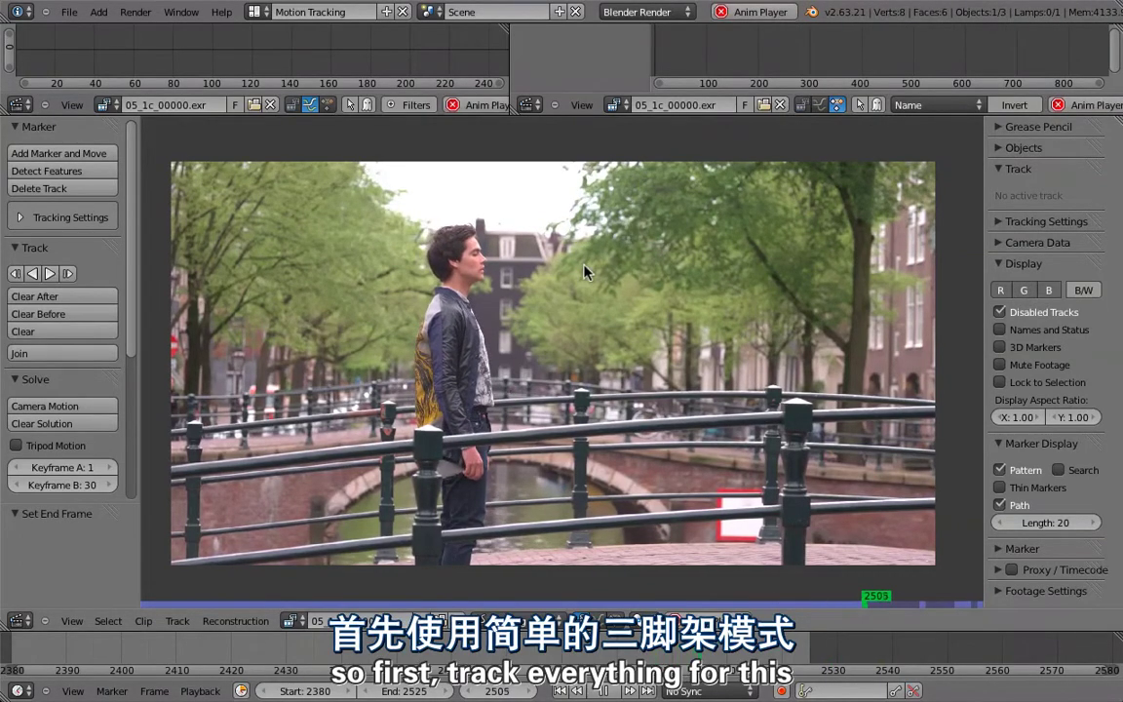
pyautogui.hotkey('alt', 'a')
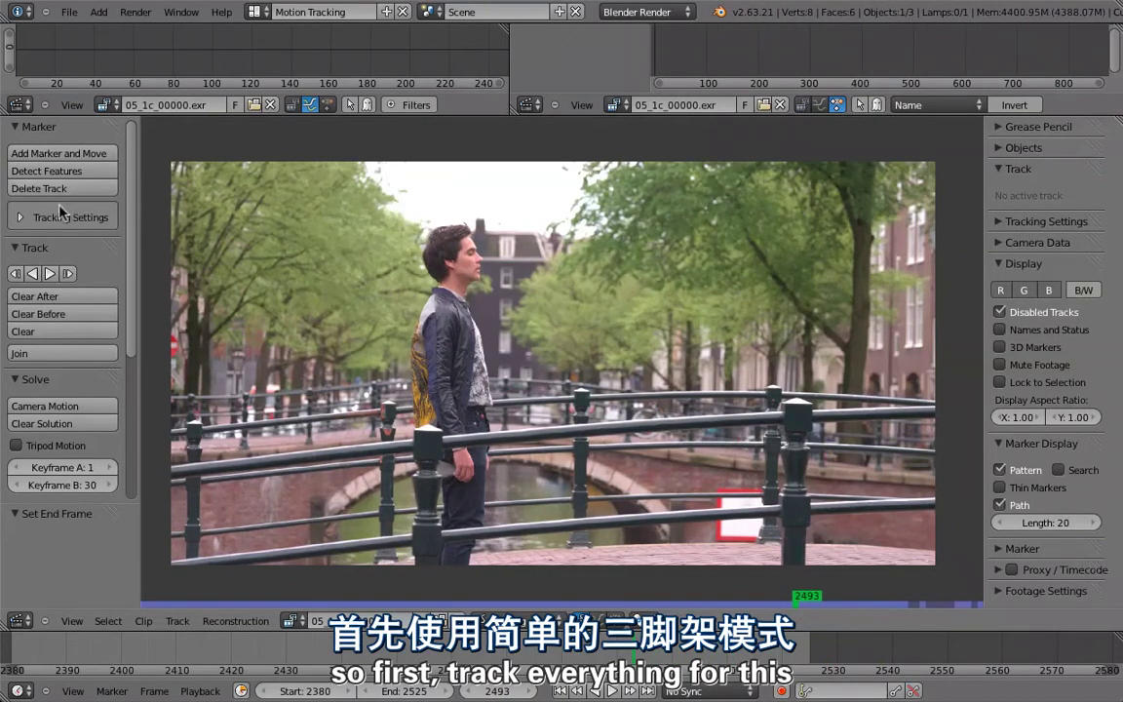
# Set the default tracking pattern size to 21
pyautogui.click(21, 218)
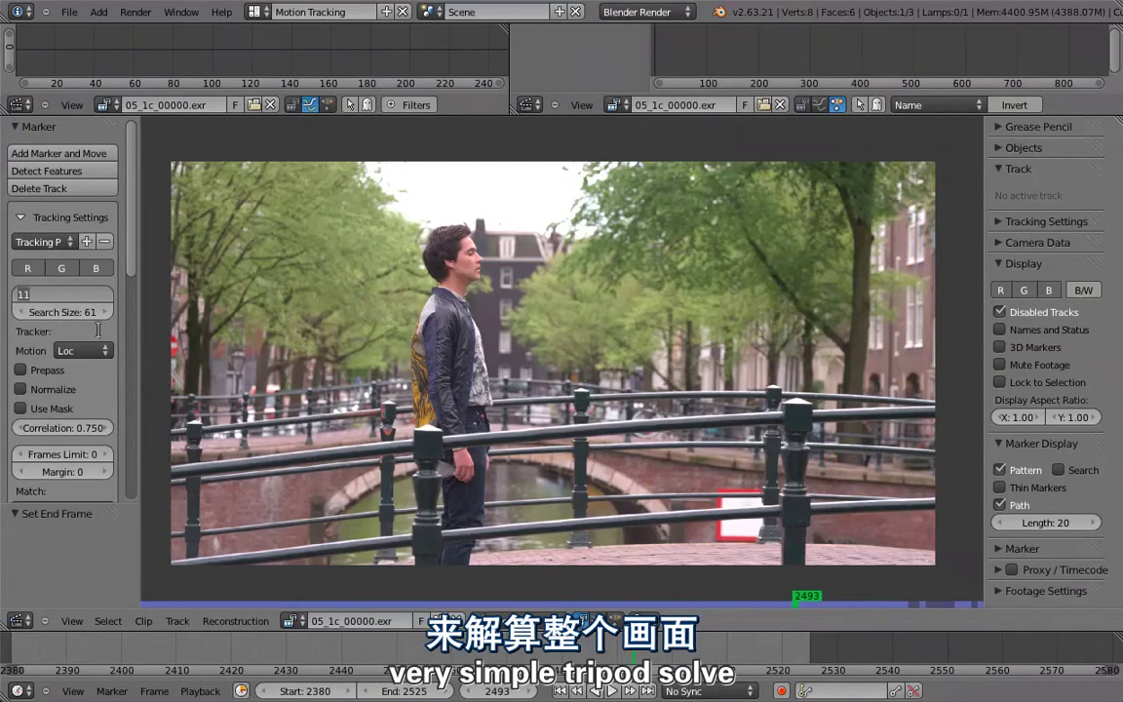
pyautogui.write('21')
pyautogui.press('Return')
# Add a marker on the chimney above the man's head and track it forward and backward through the shot
pyautogui.keyDown('ctrl'); pyautogui.moveTo(480, 216); pyautogui.dragTo(500, 265); pyautogui.keyUp('ctrl')
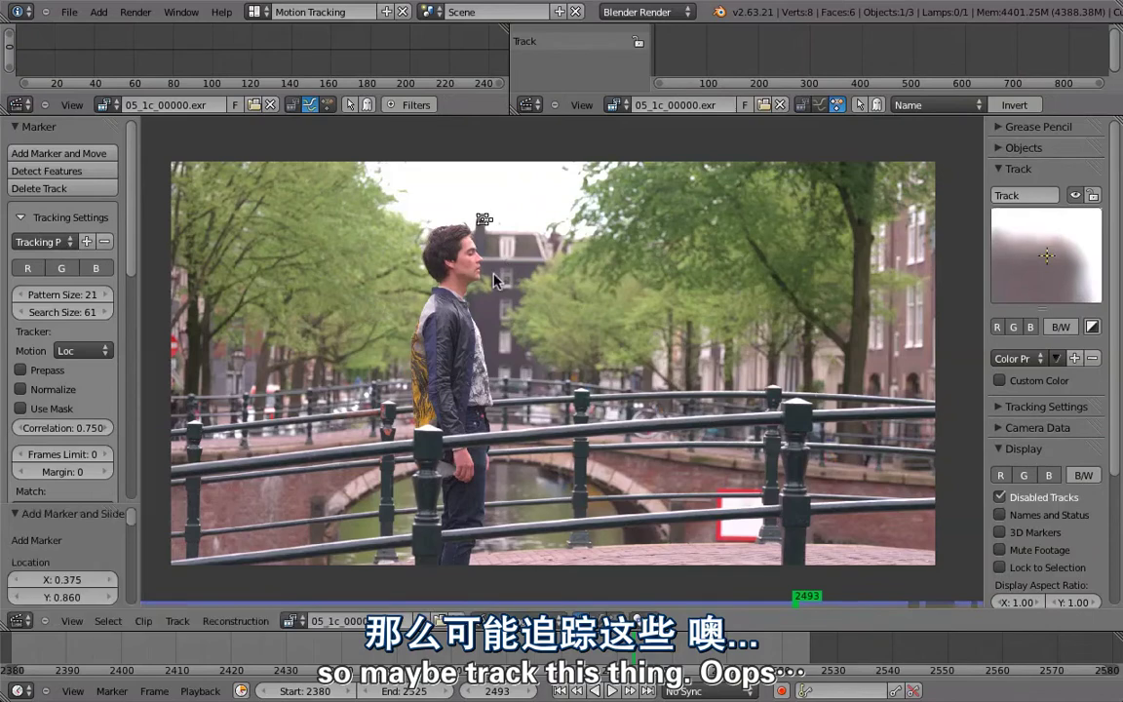
pyautogui.hotkey('ctrl', 't')
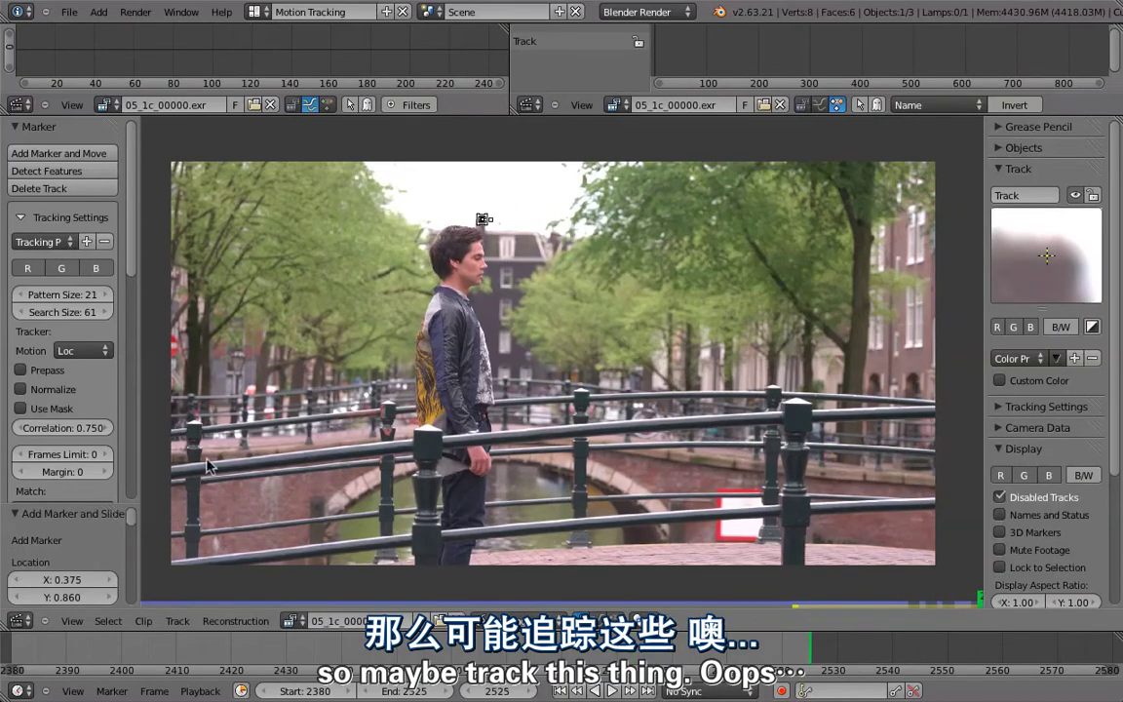
pyautogui.scroll(-3, 83, 297)
pyautogui.click(33, 476)
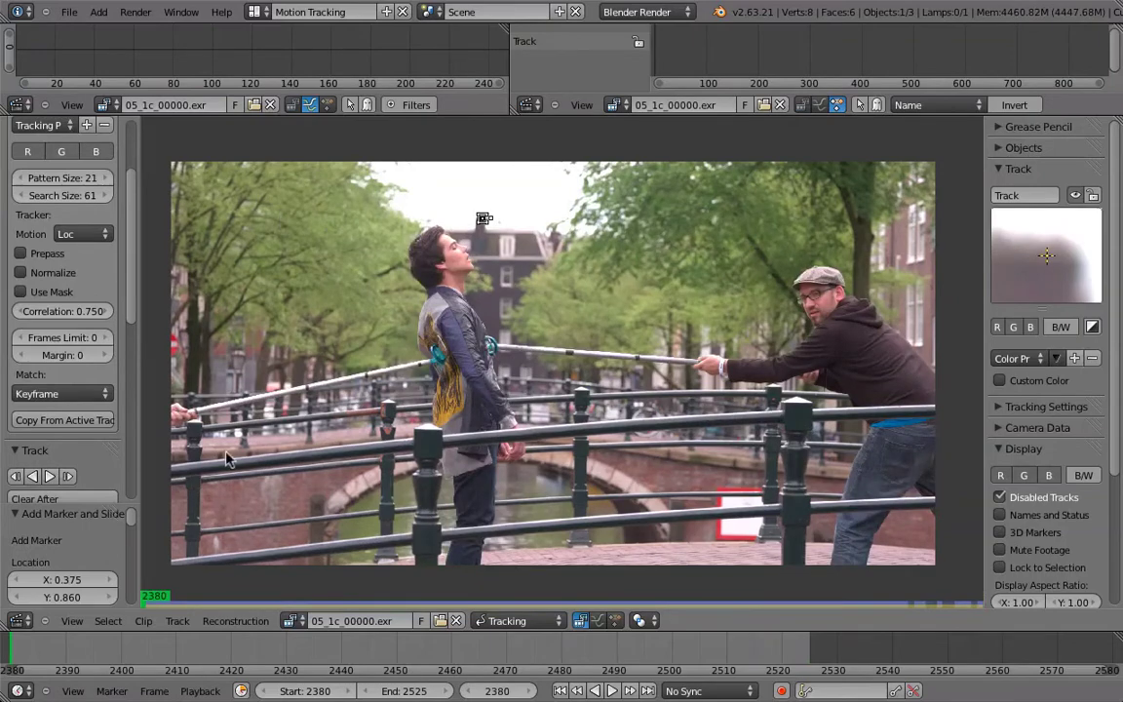
# Add a marker on the tree left of the man and track it through the shot
pyautogui.keyDown('ctrl'); pyautogui.click(243, 256); pyautogui.keyUp('ctrl')
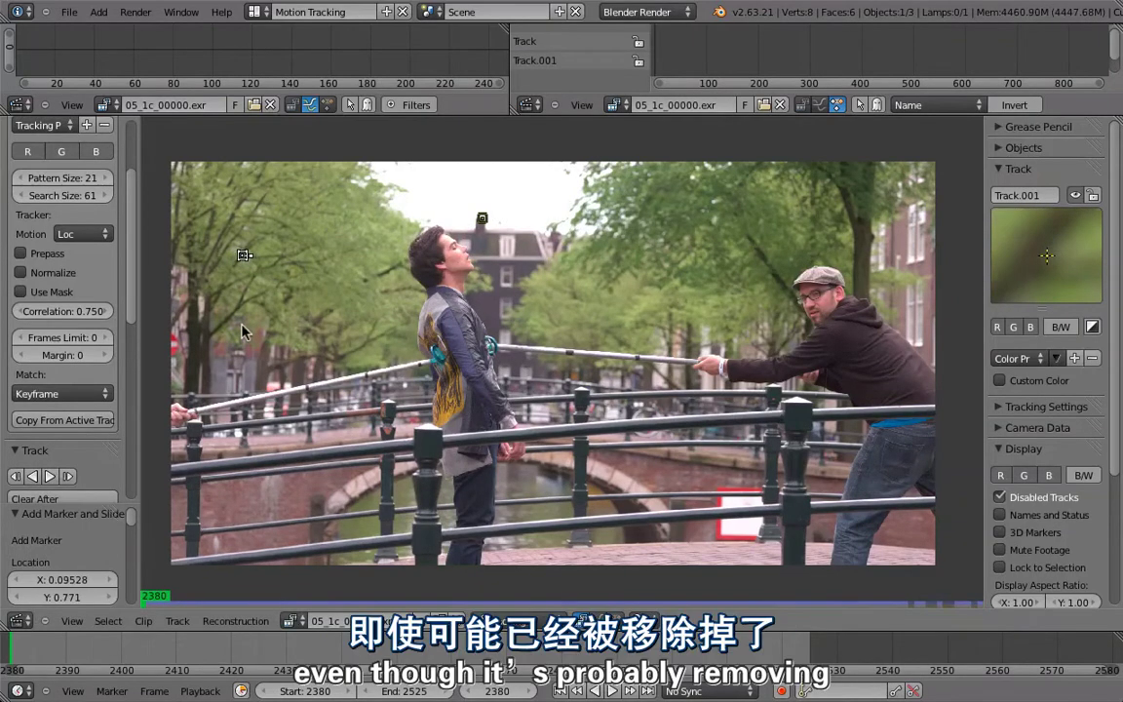
pyautogui.hotkey('ctrl', 't')
pyautogui.hotkey('shift', 'Down')
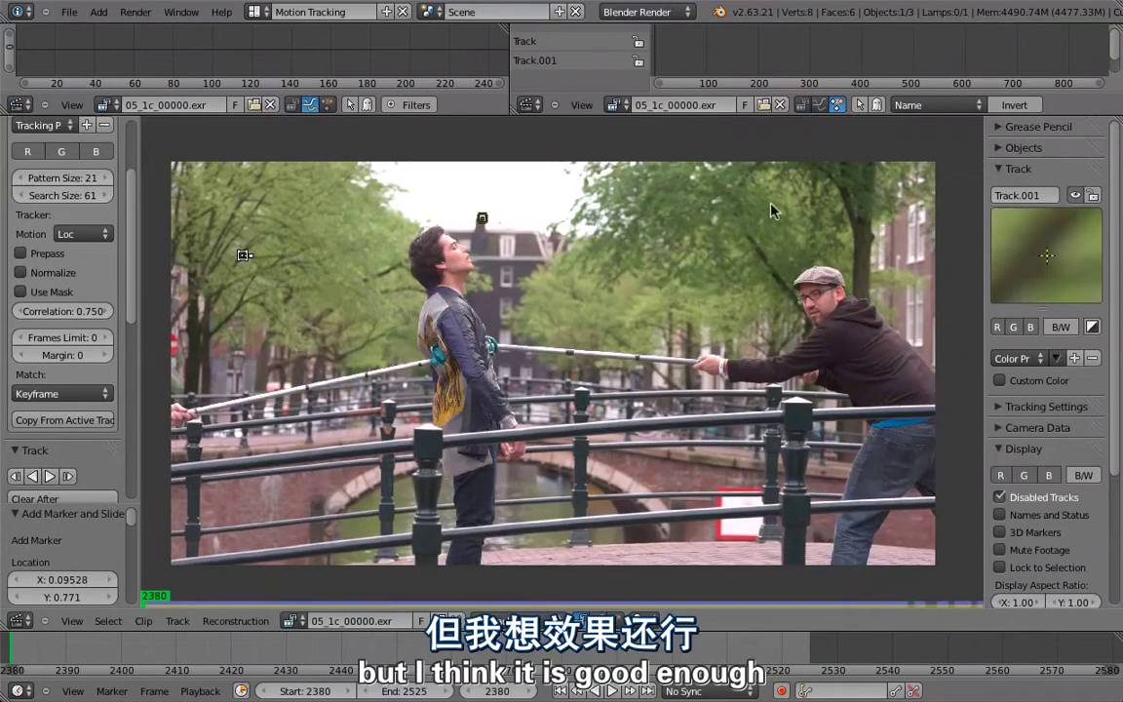
# Add a marker on the building at the image's far right and track it to frame 2525, scaling it by about 1.021 at frame 2416
pyautogui.keyDown('ctrl'); pyautogui.click(910, 226); pyautogui.keyUp('ctrl')
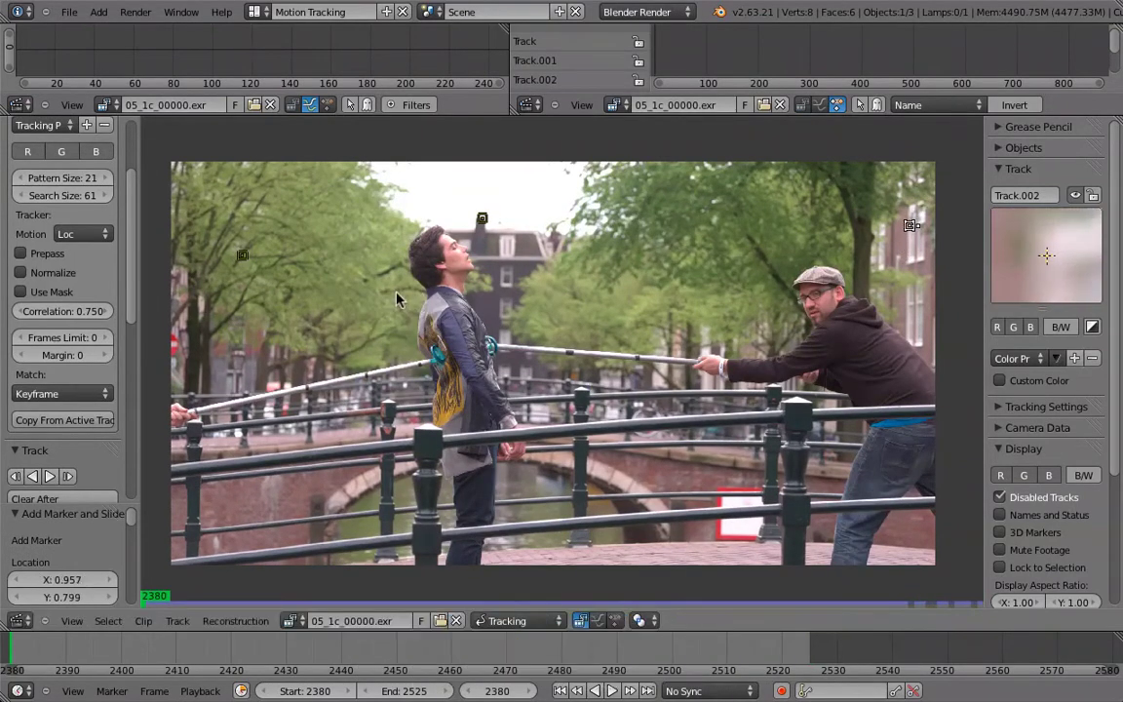
pyautogui.hotkey('ctrl', 't')
pyautogui.press('Up')
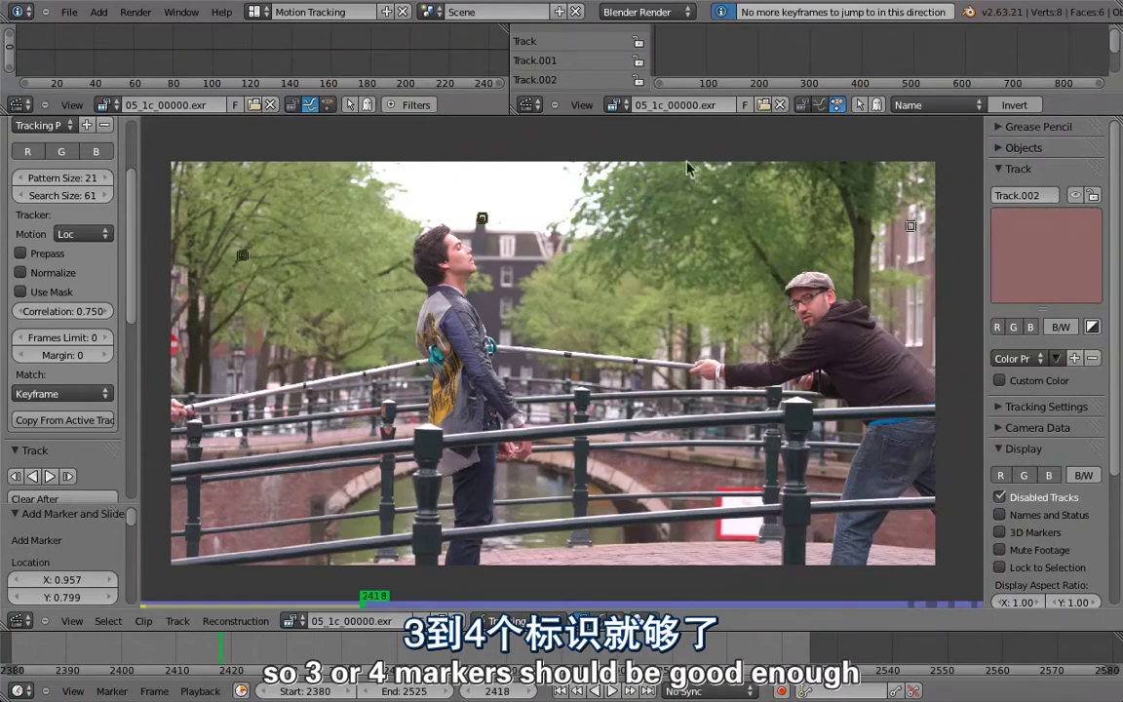
pyautogui.press('Left')
pyautogui.press('Left')
pyautogui.press('s')
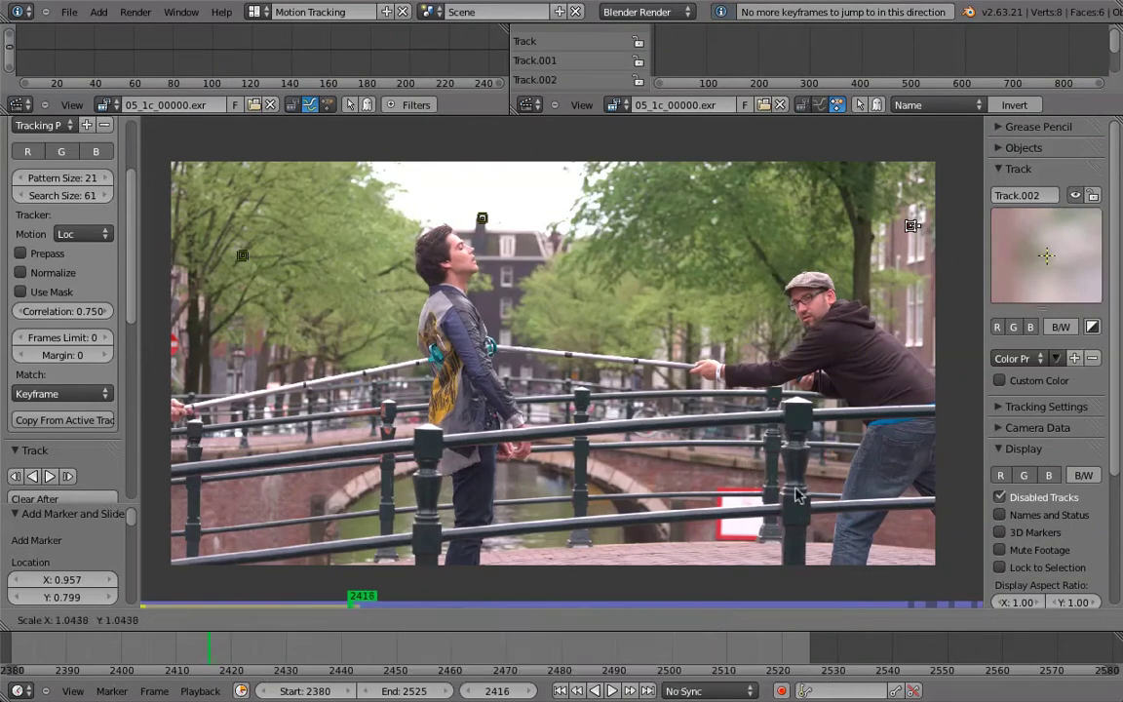
pyautogui.click(772, 450)
pyautogui.hotkey('shift', 'Right')
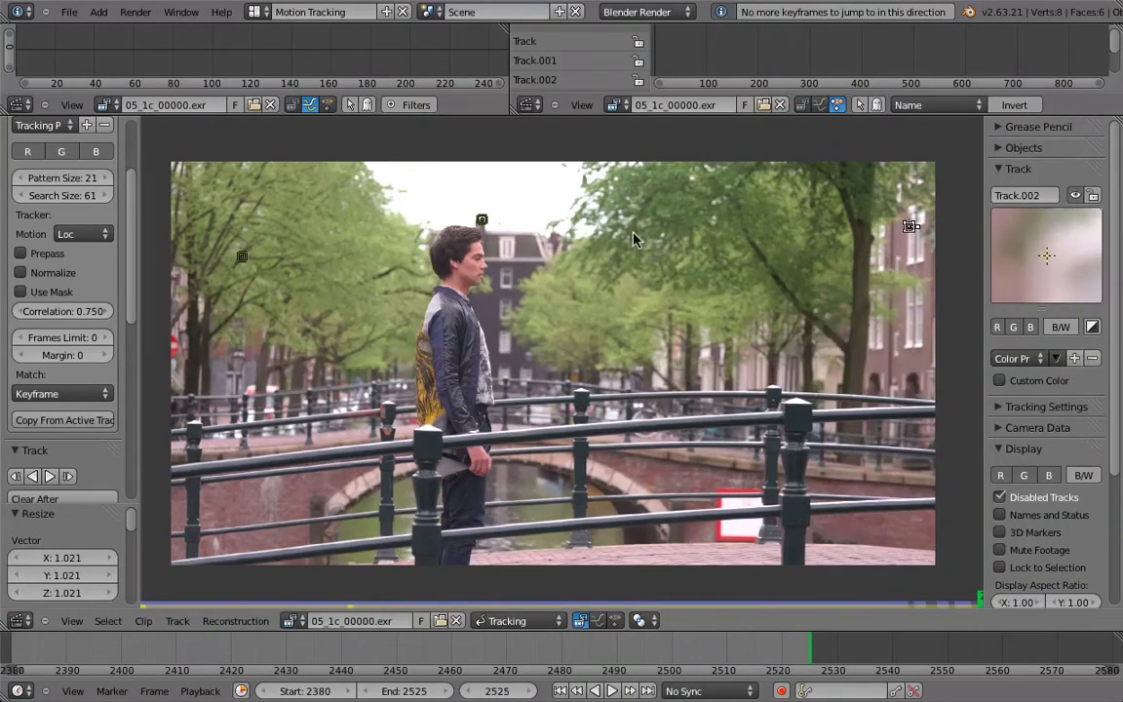
pyautogui.hotkey('shift', 'Left')
# Add a marker where the bridge railing meets its right-hand post and track it through the shot
pyautogui.keyDown('ctrl'); pyautogui.click(783, 411); pyautogui.keyUp('ctrl')
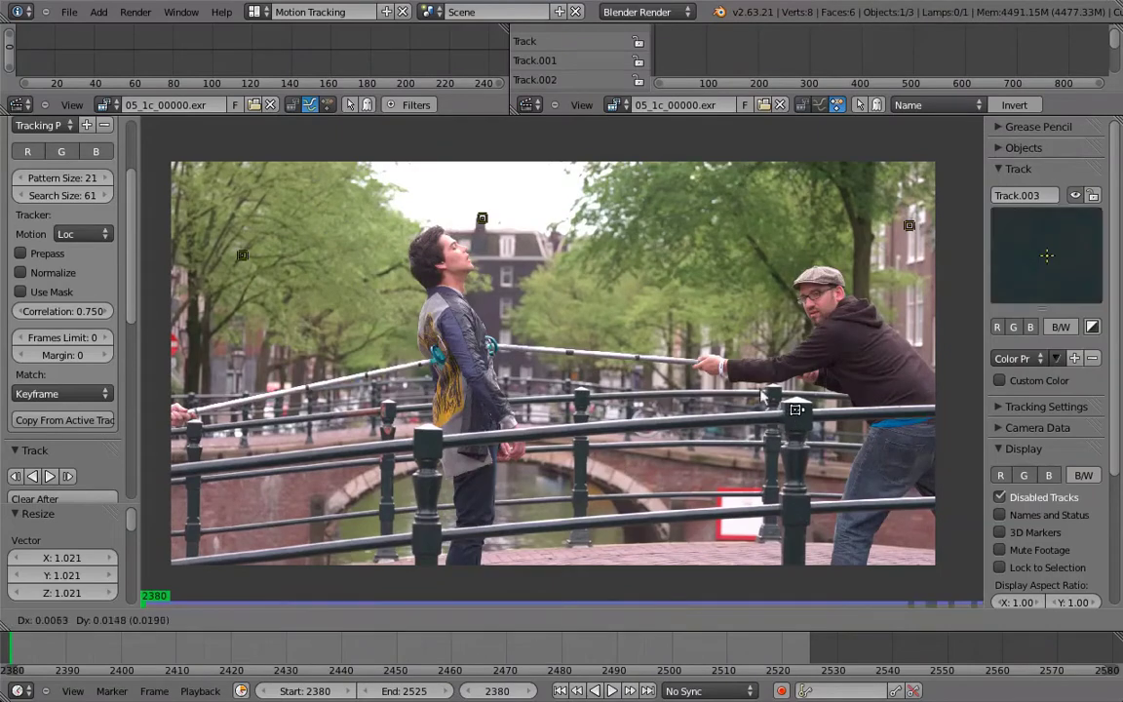
pyautogui.hotkey('shift', 'Right')
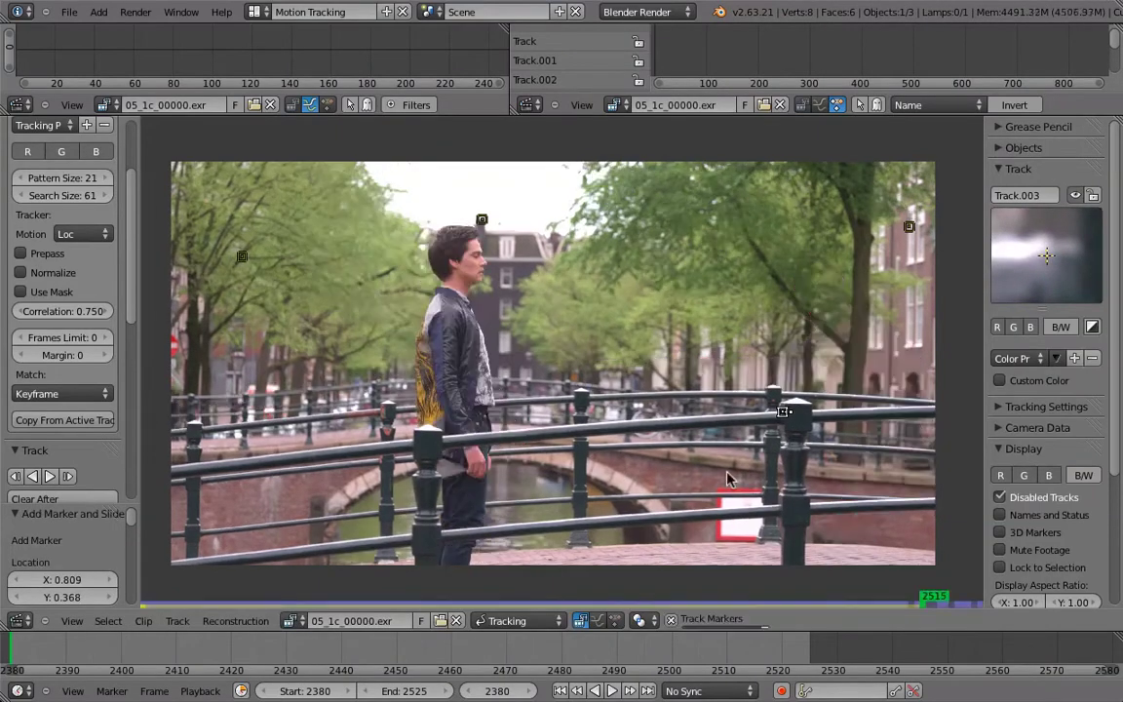
pyautogui.hotkey('shift', 'Left')
# Enable Tripod Motion and solve the camera motion
pyautogui.scroll(-8, 93, 312)
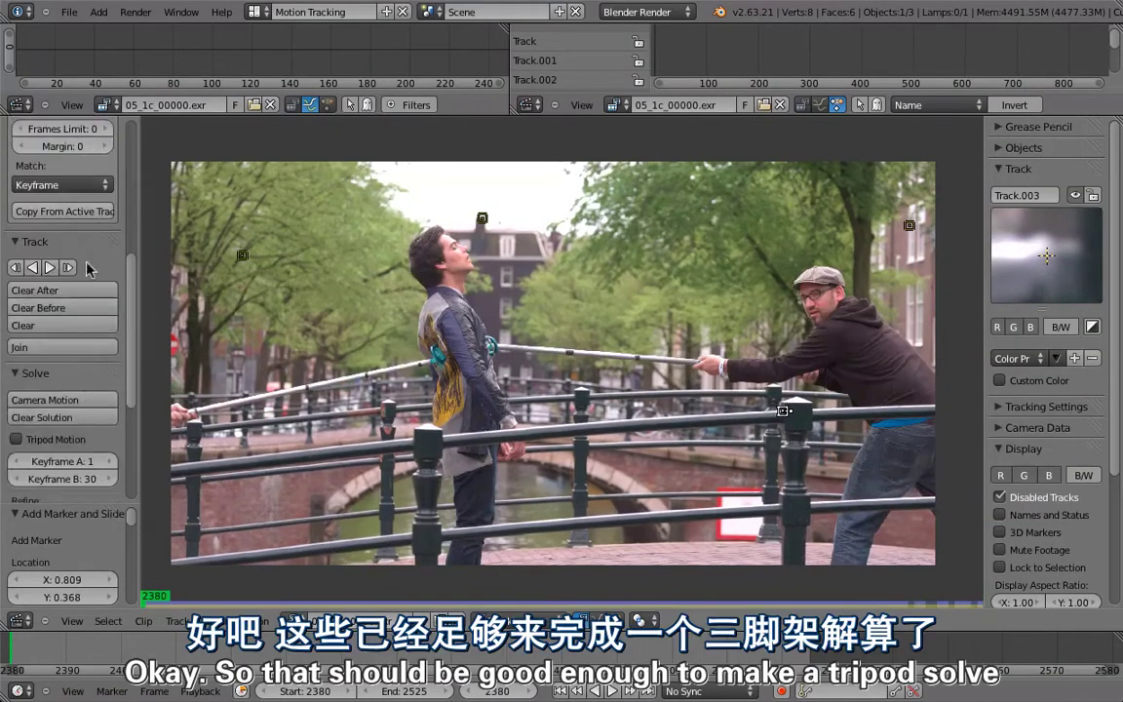
pyautogui.click(44, 336)
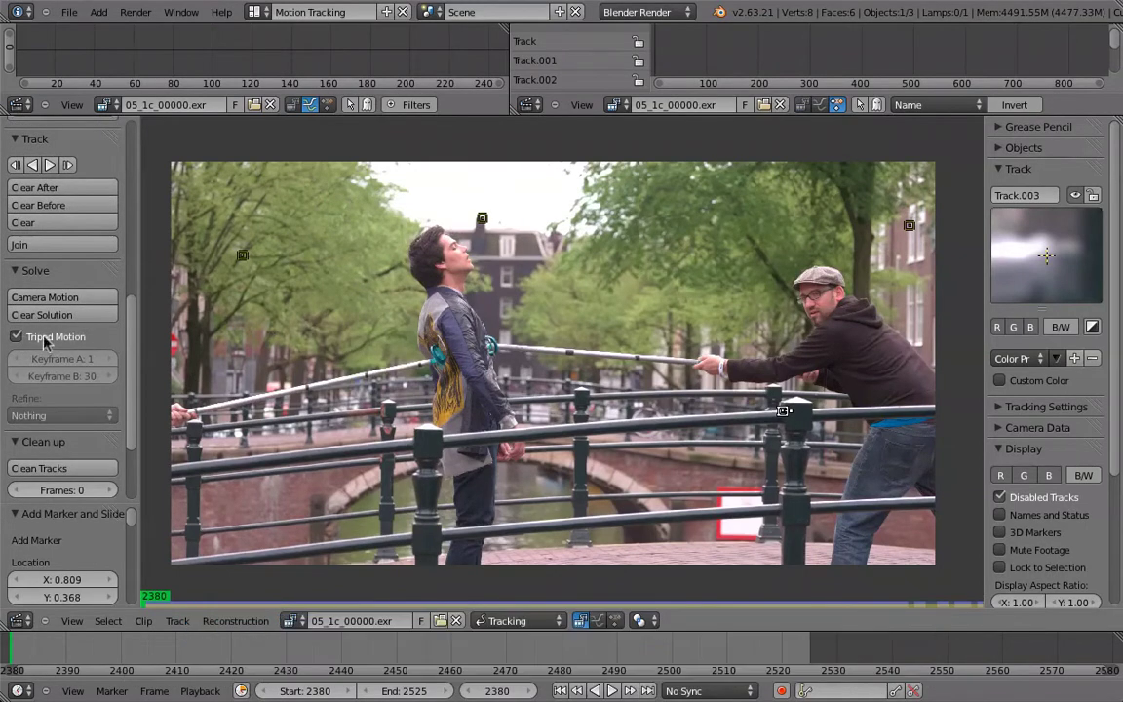
pyautogui.hotkey('shift', 's')
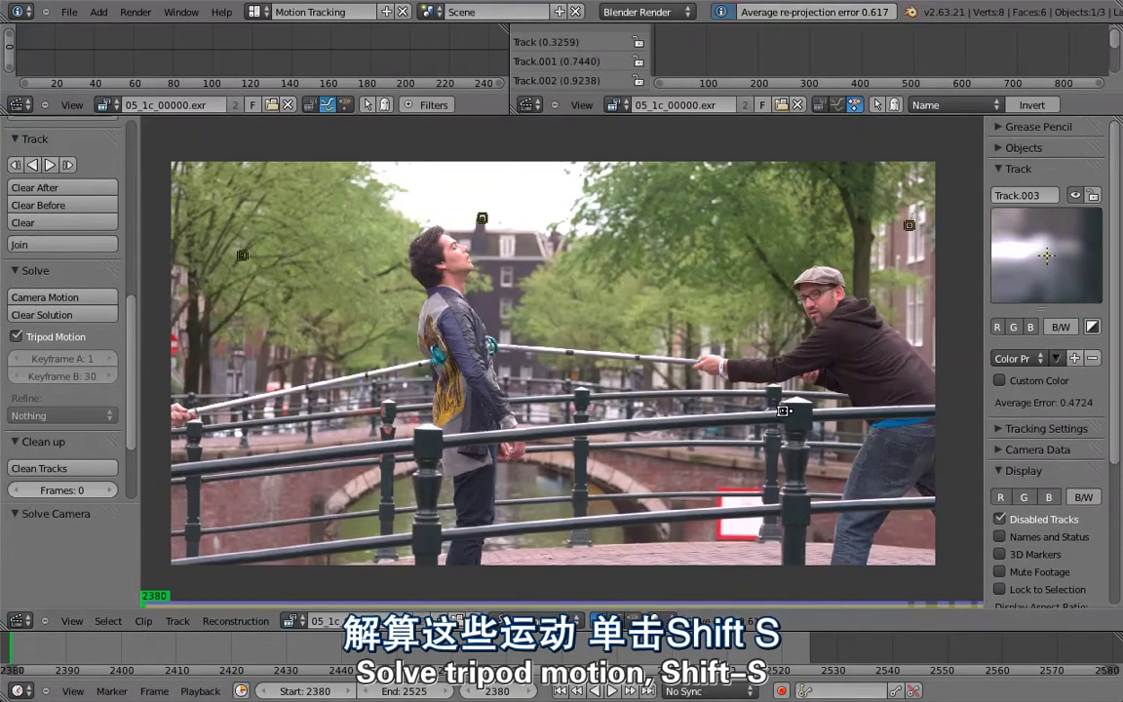
# Set the tracking camera's sensor width to 24.330 and focal length to 50 mm, and solve the camera motion again
pyautogui.click(1012, 452)
pyautogui.moveTo(980, 460); pyautogui.dragTo(929, 458)
pyautogui.scroll(-5, 1019, 429)
pyautogui.write('24.330')
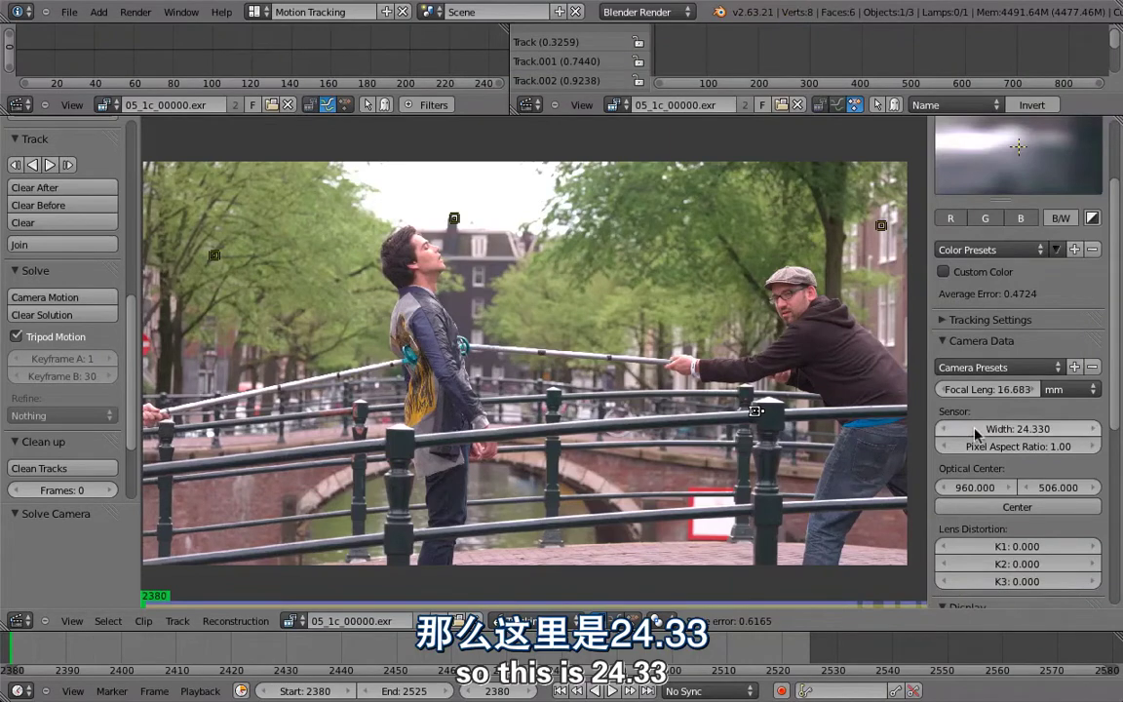
pyautogui.click(980, 389)
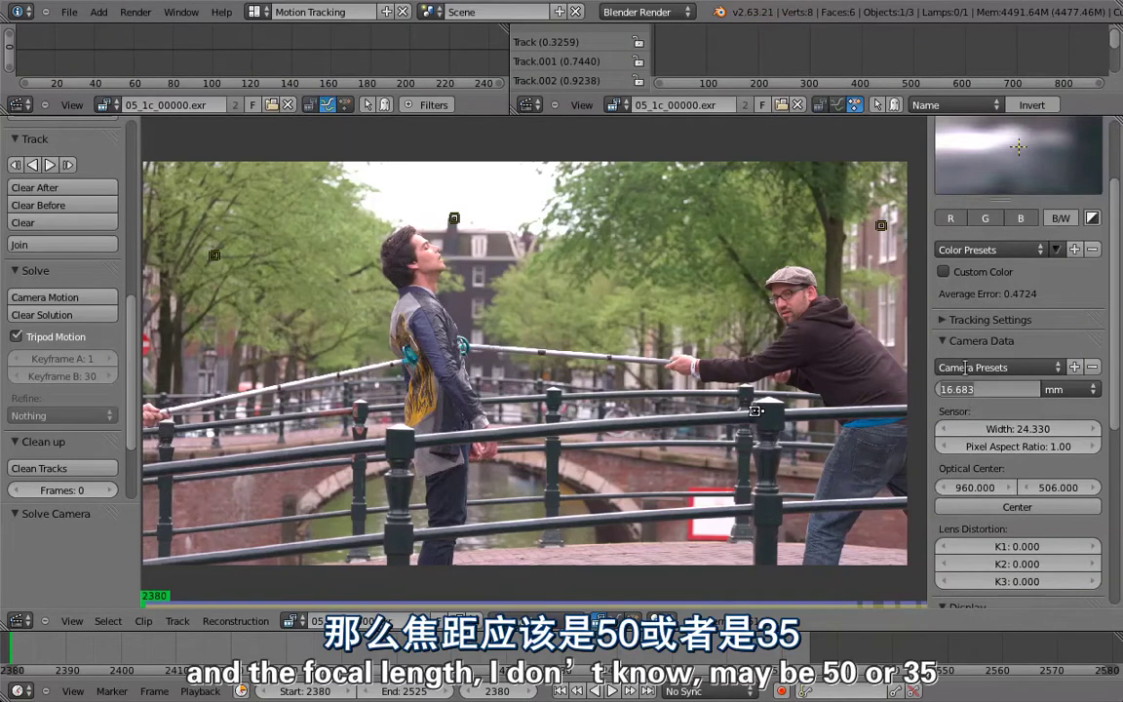
pyautogui.write('50')
pyautogui.press('Return')
pyautogui.hotkey('shift', 's')
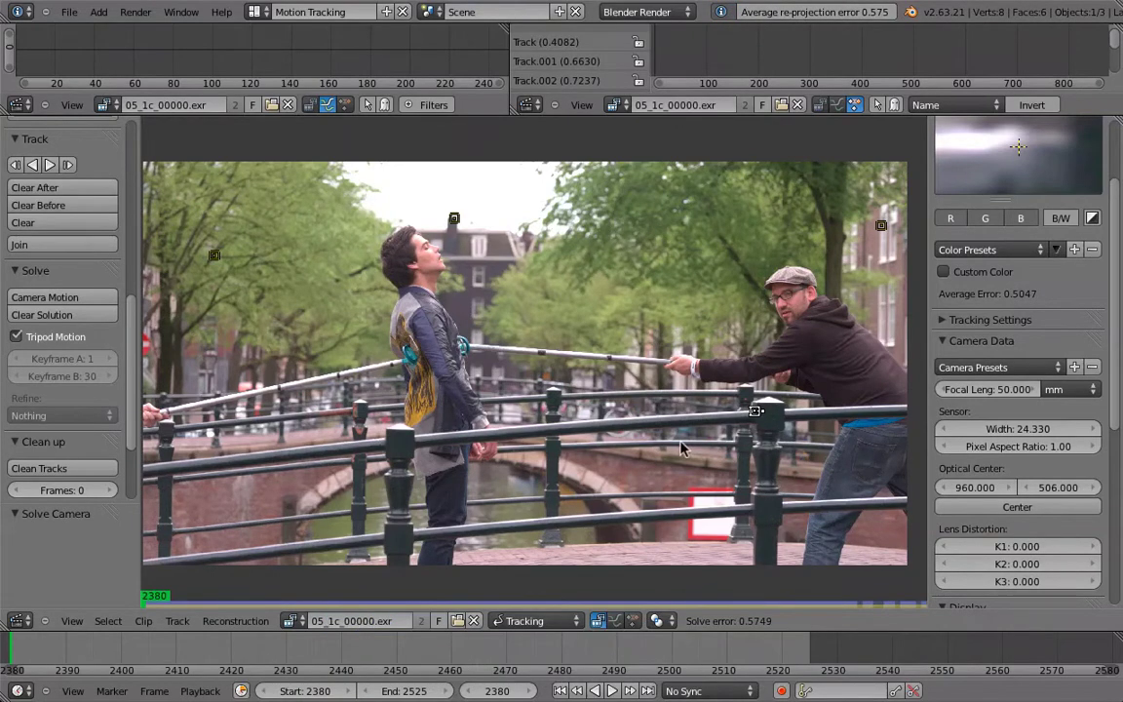
pyautogui.hotkey('alt', 'a')
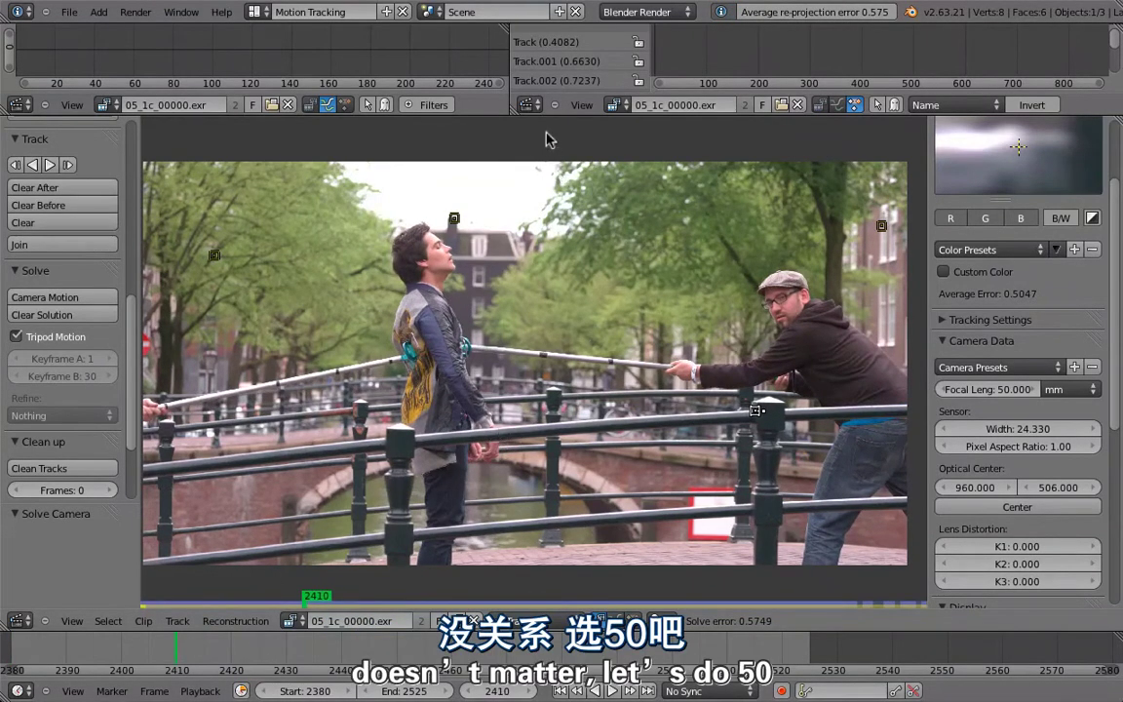
# Enlarge the upper editors, change the dopesheet editor to a 3D view and select the camera in it
pyautogui.moveTo(550, 115); pyautogui.dragTo(487, 302)
pyautogui.click(529, 312)
pyautogui.click(541, 325)
pyautogui.moveTo(717, 224)
pyautogui.mouseDown(button='middle')
pyautogui.moveTo(689, 211)
pyautogui.moveTo(711, 201)
pyautogui.mouseUp(button='middle')
pyautogui.scroll(-5, 711, 200)
pyautogui.rightClick(749, 286)
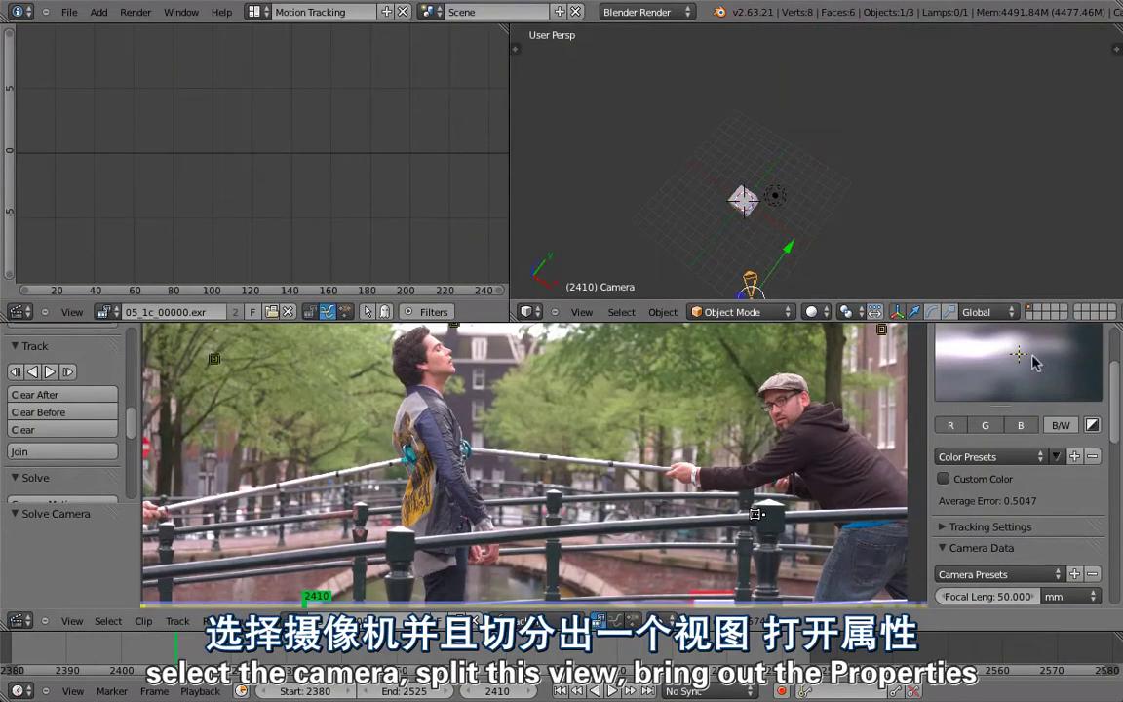
# Split the clip editor to open a Properties editor and add a Camera Solver constraint to the camera
pyautogui.moveTo(755, 513); pyautogui.dragTo(737, 545)
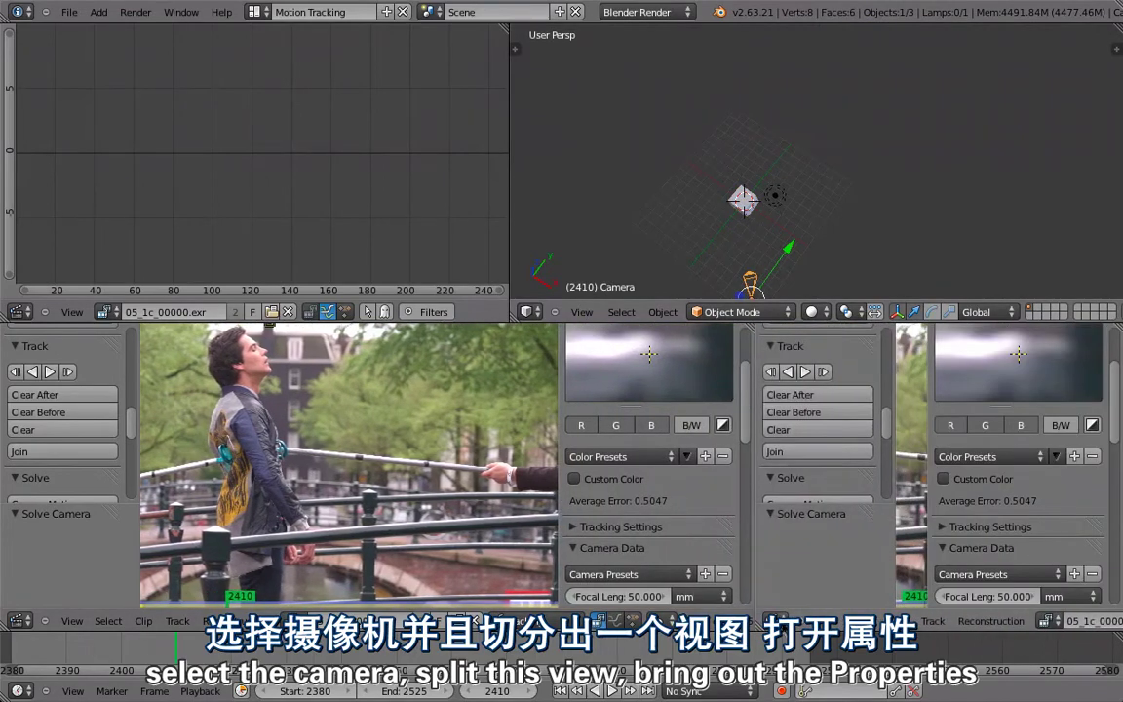
pyautogui.click(758, 621)
pyautogui.click(802, 396)
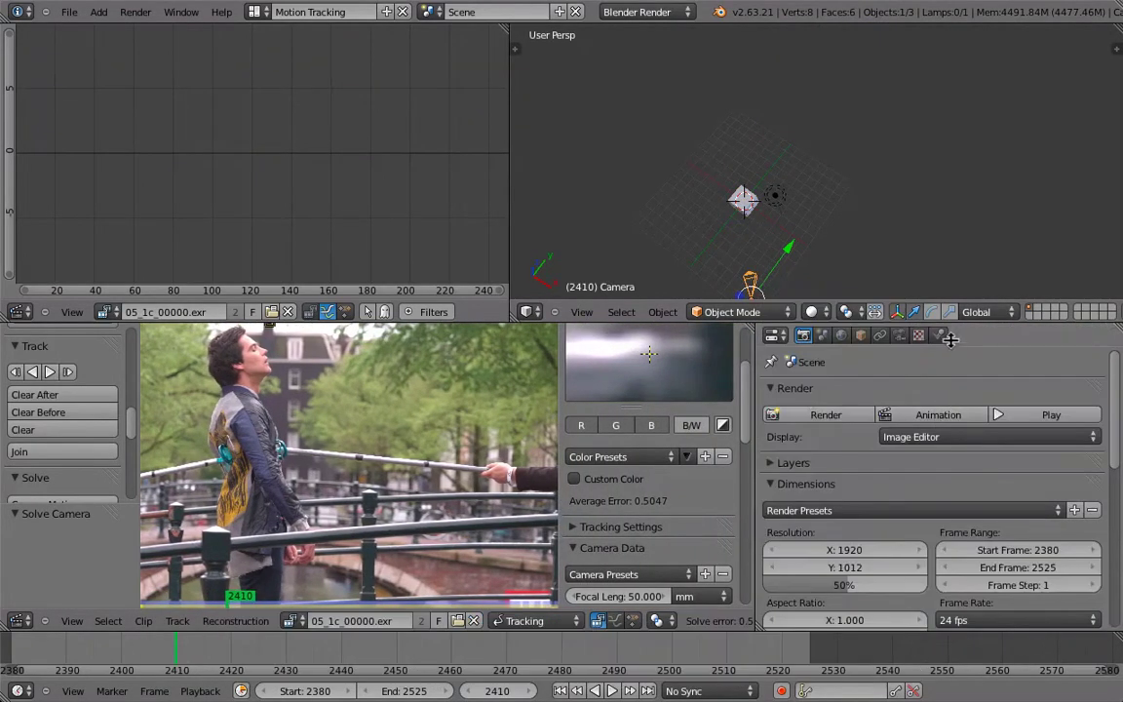
pyautogui.click(879, 334)
pyautogui.click(858, 394)
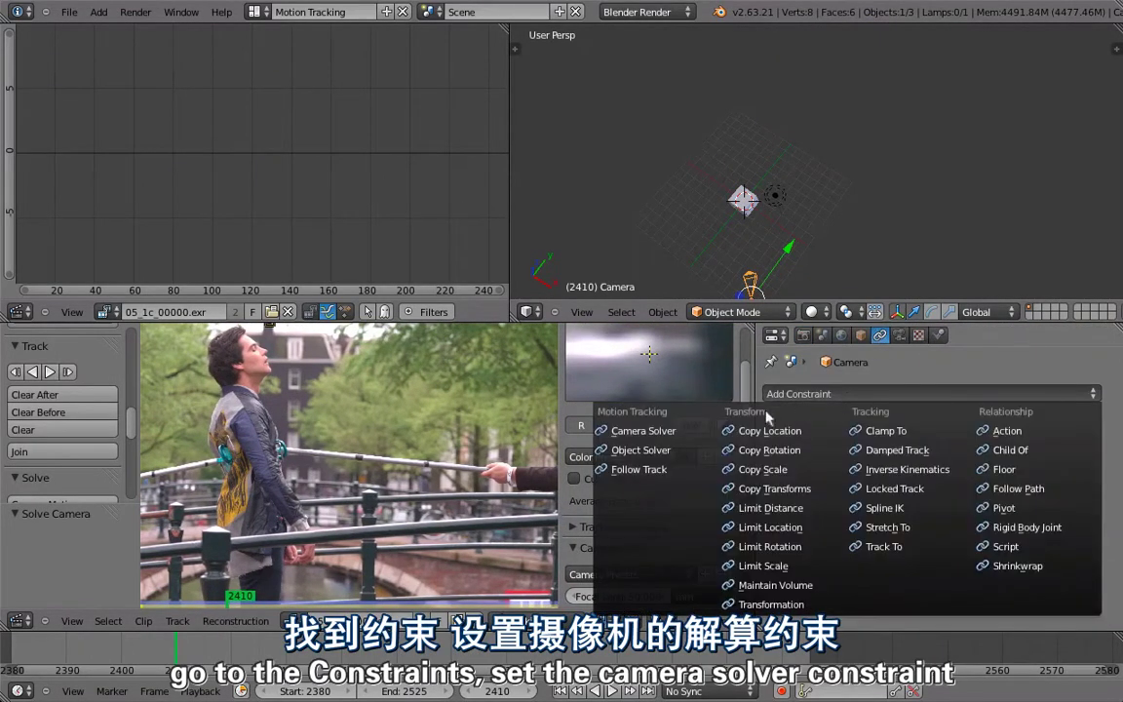
pyautogui.click(667, 430)
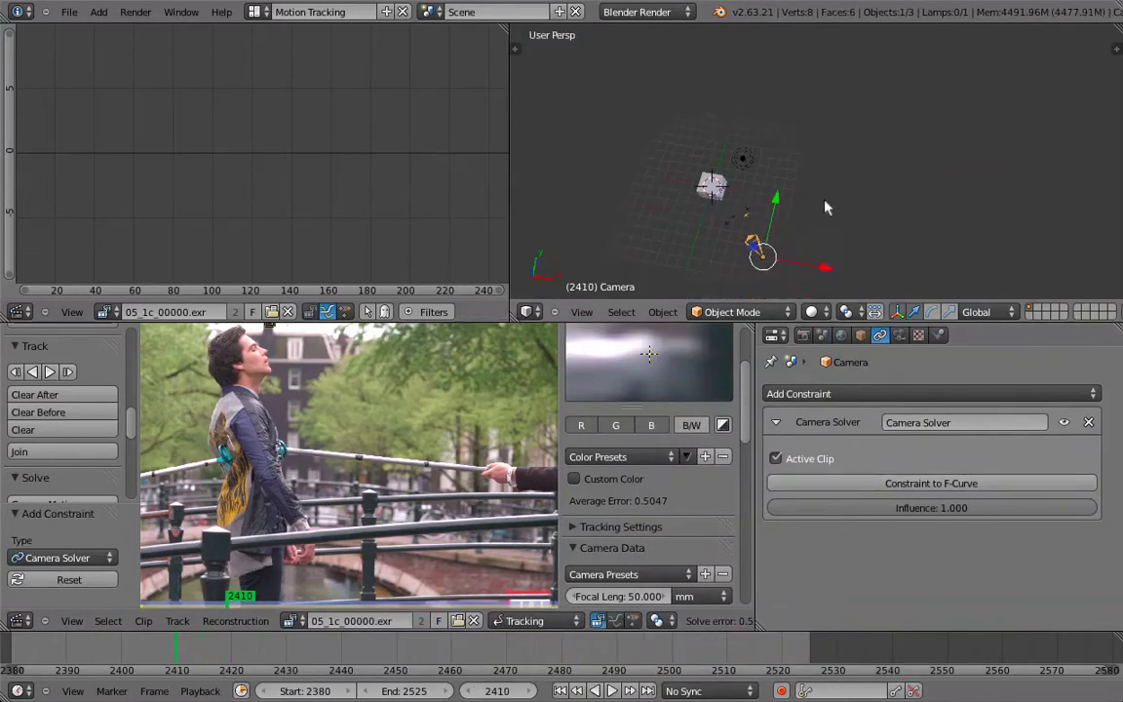
# Maximize the 3D view in top orthographic projection and move the camera close to the cube, near the Y axis
pyautogui.press('KP_7')
pyautogui.hotkey('ctrl', 'Up')
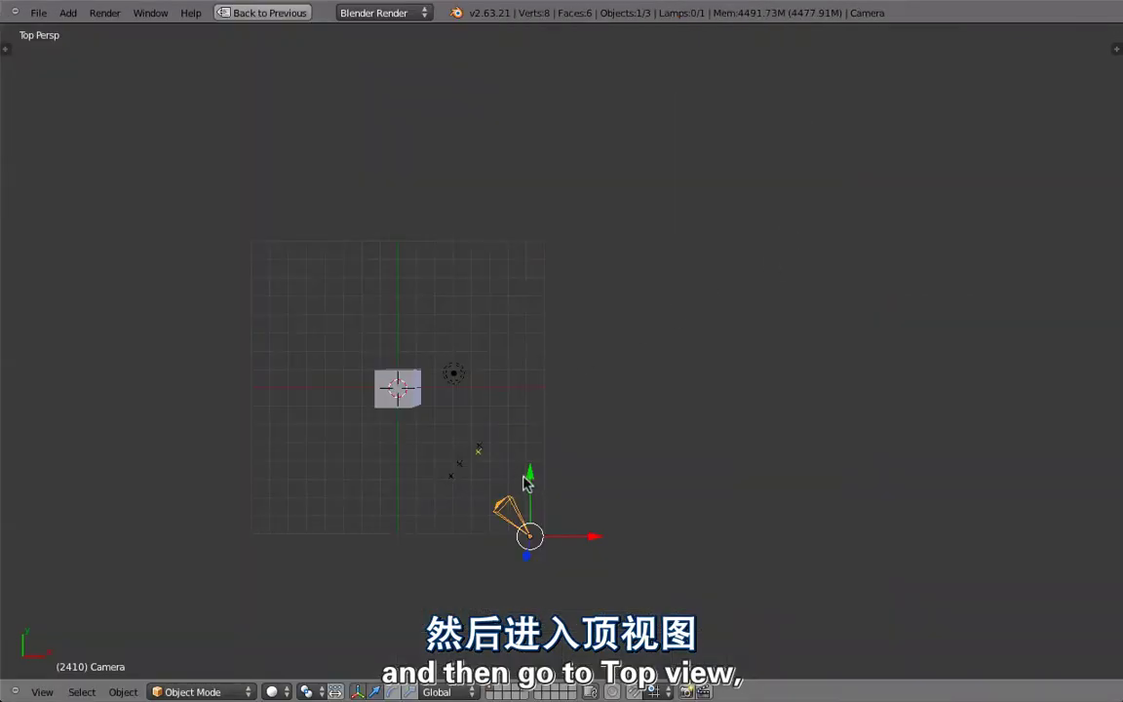
pyautogui.press('KP_5')
pyautogui.keyDown('shift'); pyautogui.moveTo(647, 428); pyautogui.dragTo(717, 312, button='middle'); pyautogui.keyUp('shift')
pyautogui.press('g')
pyautogui.click(576, 288)
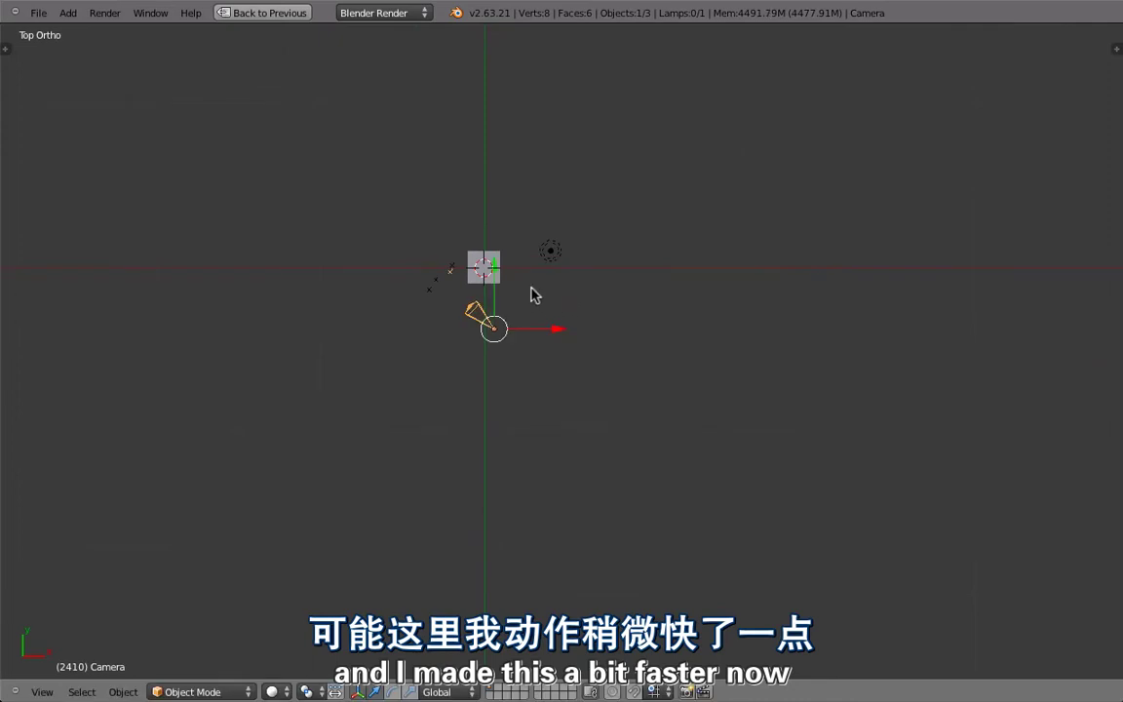
# In the top view, move the camera onto the Y axis and rotate it to face the cube
pyautogui.scroll(8, 536, 290)
pyautogui.moveTo(430, 450); pyautogui.dragTo(381, 447)
pyautogui.press('r')
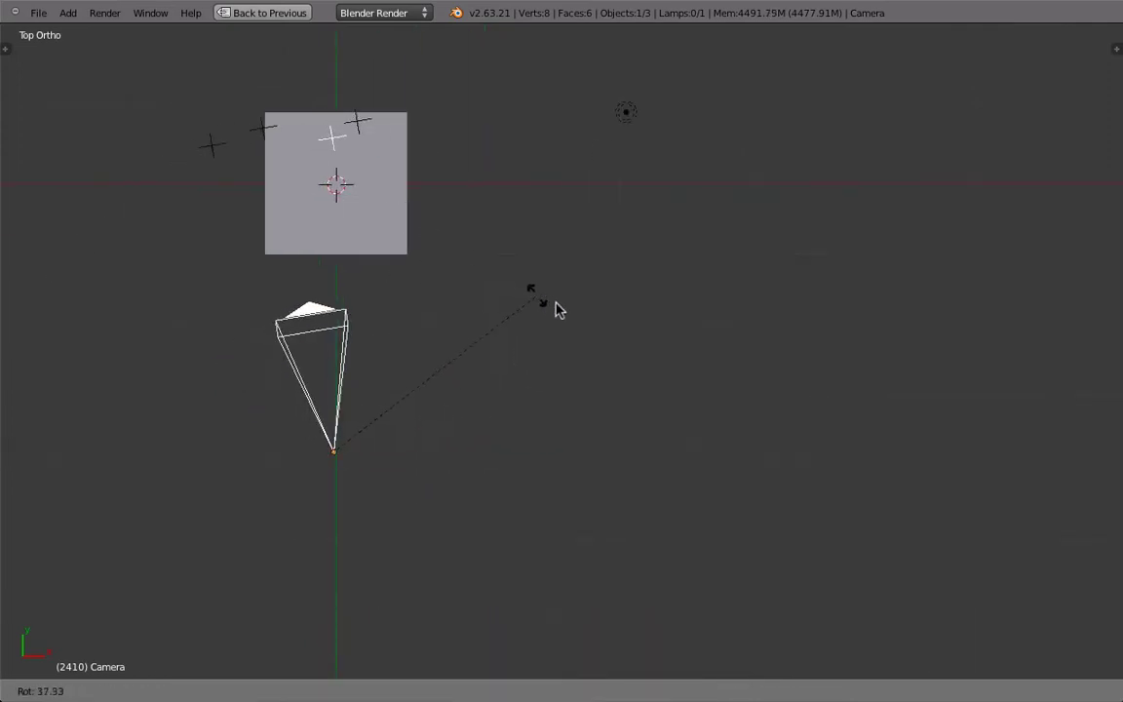
pyautogui.click(596, 328)
# In the right view, place the camera in front of the cube slightly above the ground and rotate it to a level direction
pyautogui.press('KP_3')
pyautogui.press('g')
pyautogui.click(314, 451)
pyautogui.press('r')
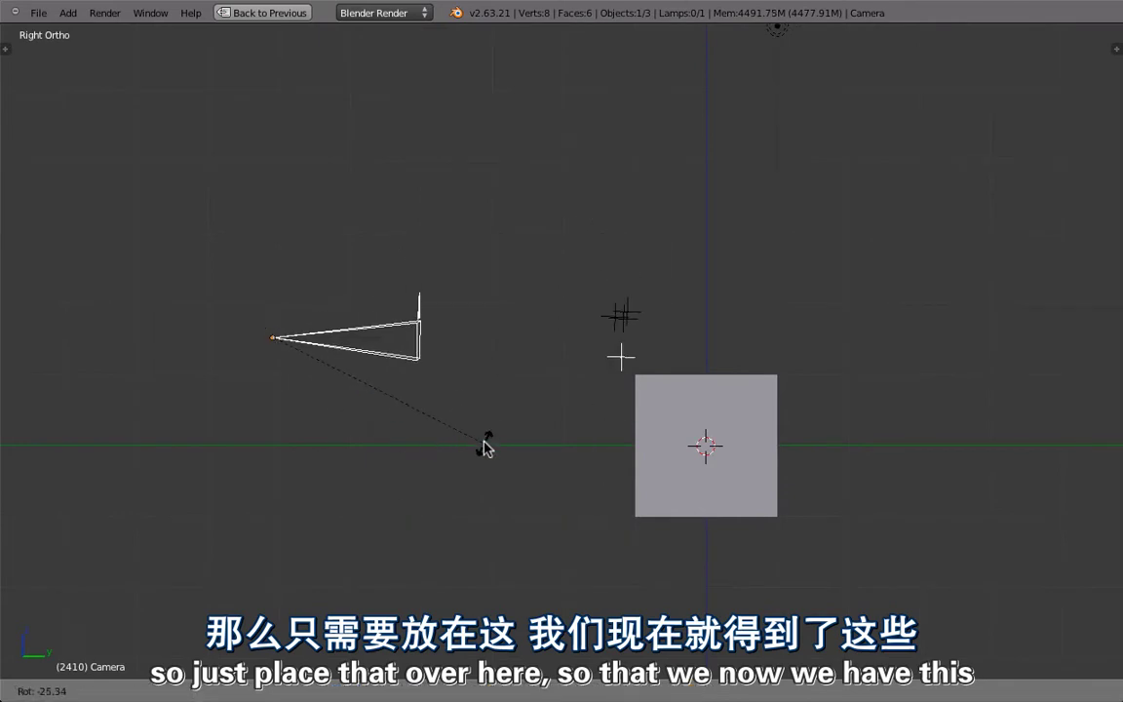
pyautogui.click(475, 444)
# Play the animation and examine the camera's solved rotation from a perspective angle in the 3D view
pyautogui.hotkey('alt', 'a')
pyautogui.moveTo(314, 278); pyautogui.dragTo(384, 357, button='middle')
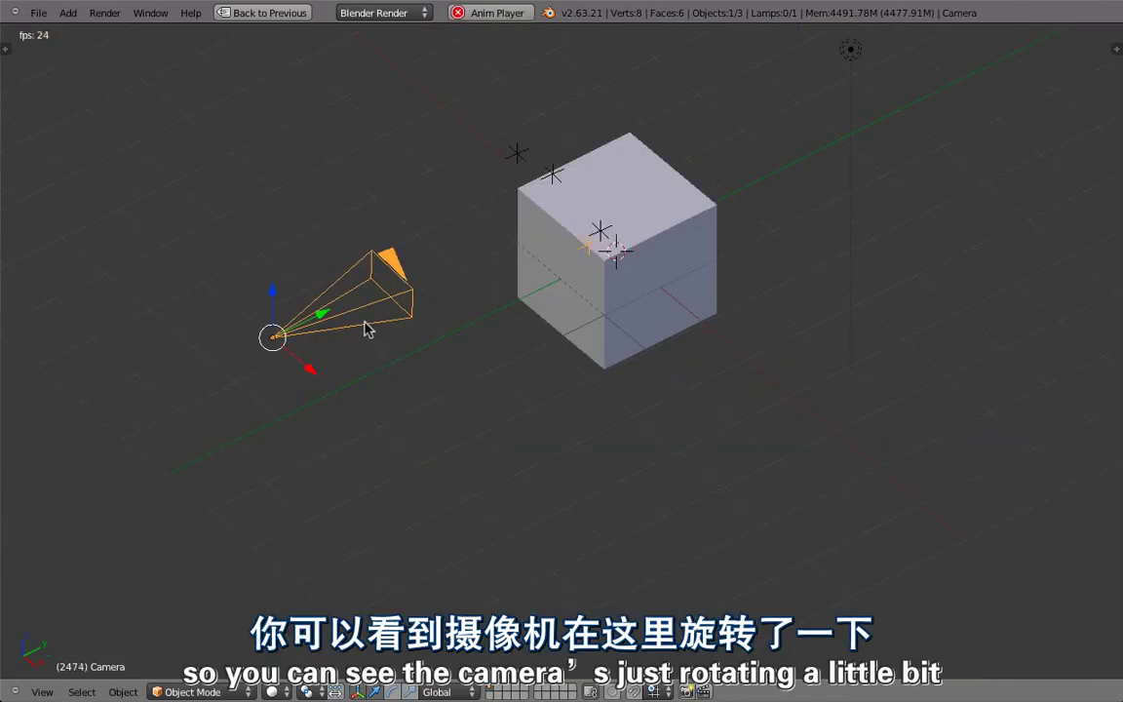
pyautogui.press('Escape')
# Restore the multi-editor layout, look through the camera and set the footage as its background
pyautogui.hotkey('ctrl', 'Up')
pyautogui.scroll(-5, 95, 478)
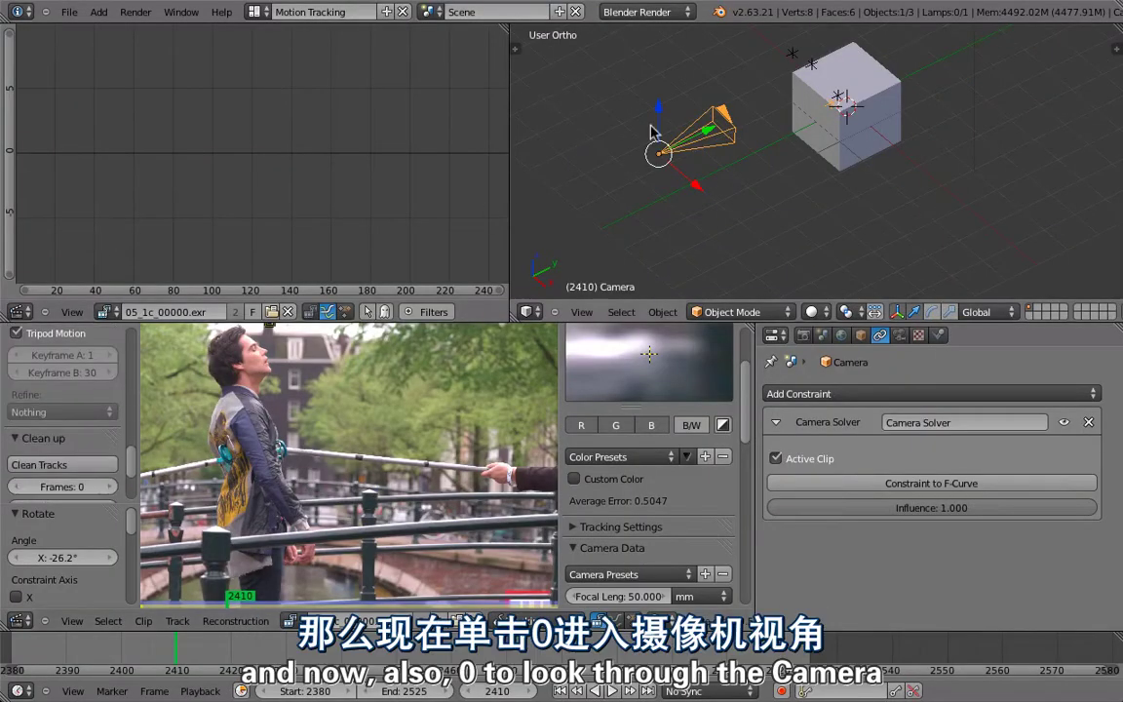
pyautogui.press('KP_0')
pyautogui.scroll(-4, 69, 467)
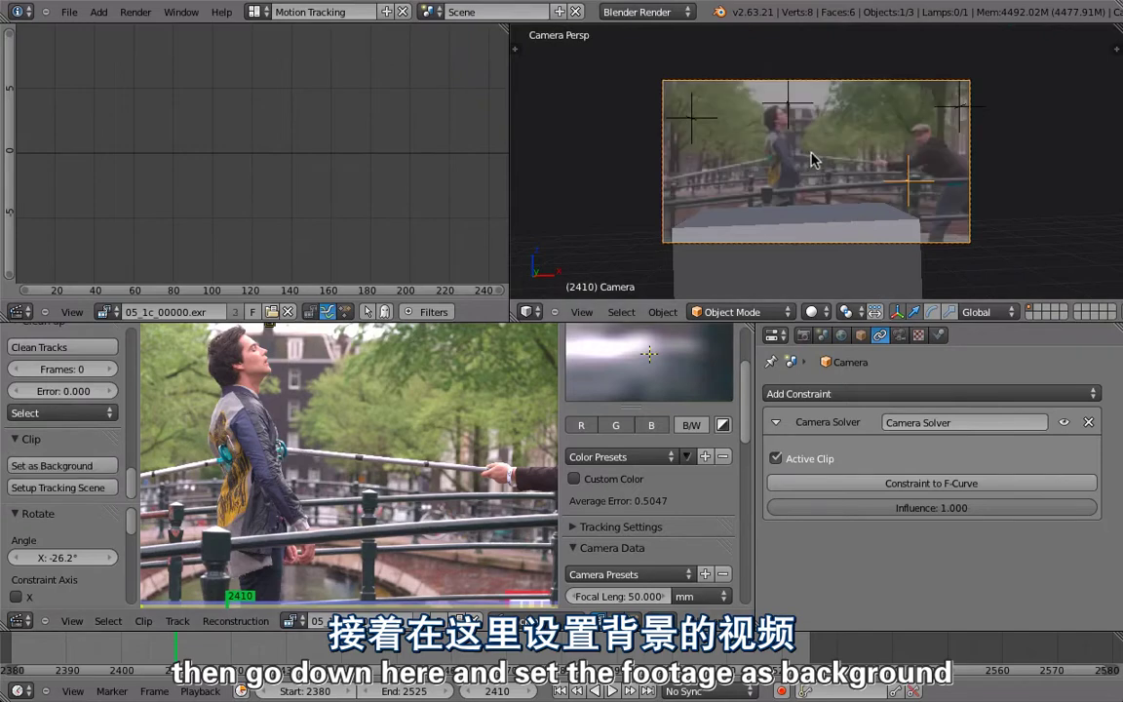
# Maximize the camera view and delete the cube from the scene
pyautogui.hotkey('ctrl', 'Up')
pyautogui.scroll(2, 573, 315)
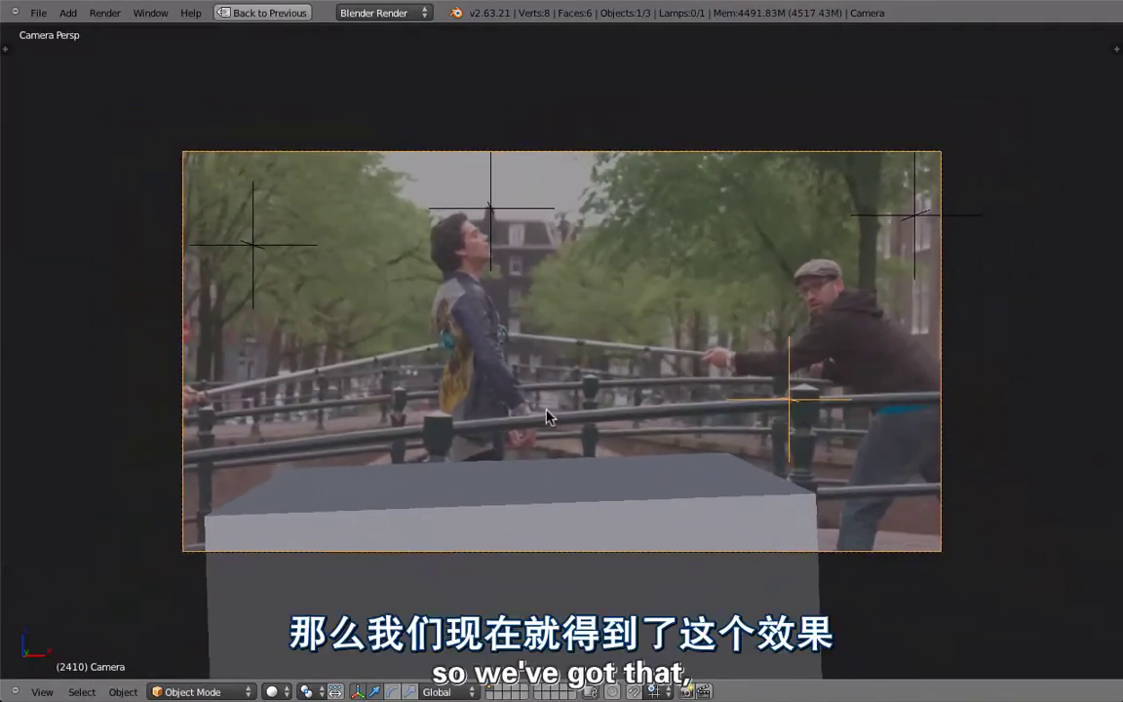
pyautogui.rightClick(592, 499)
pyautogui.press('x')
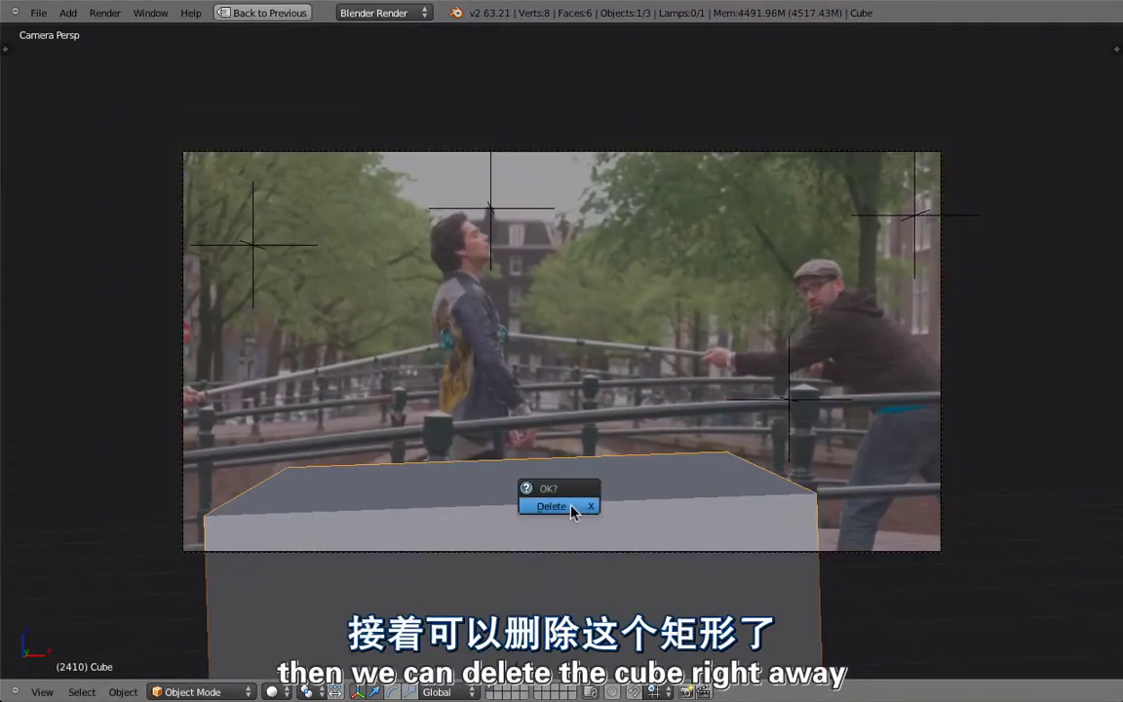
pyautogui.click(552, 506)
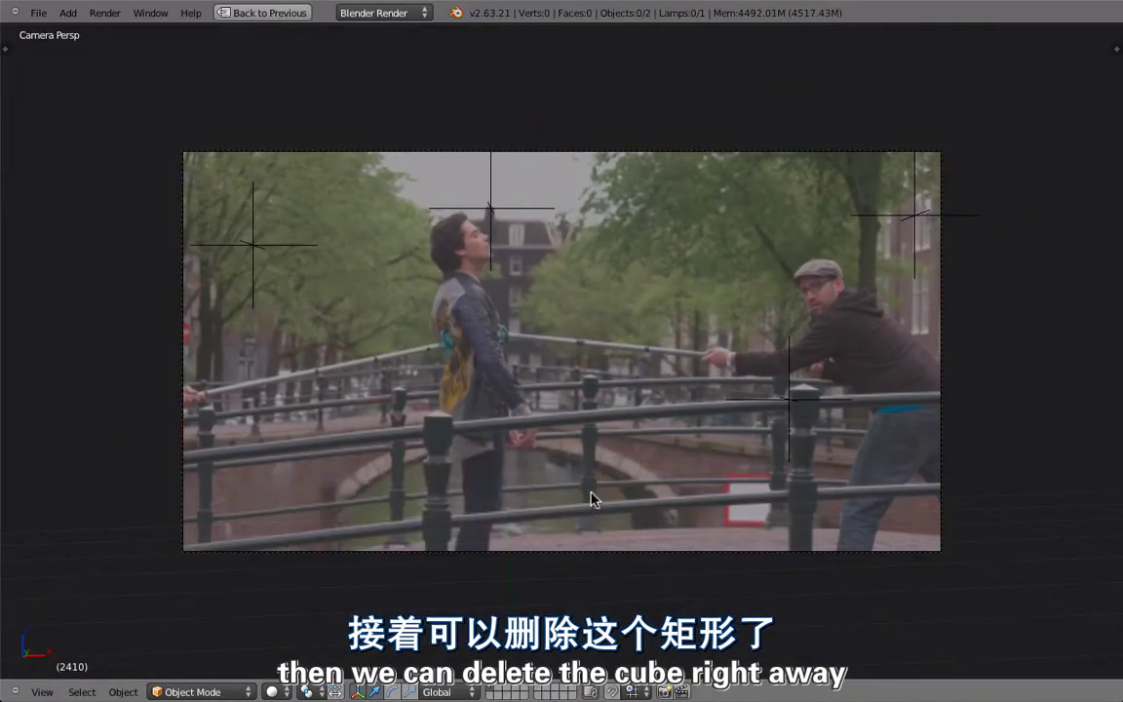
# Add a plane at the 3D cursor and rotate it 90 degrees around the global X axis
pyautogui.scroll(-2, 614, 478)
pyautogui.moveTo(622, 295); pyautogui.dragTo(552, 400, button='middle')
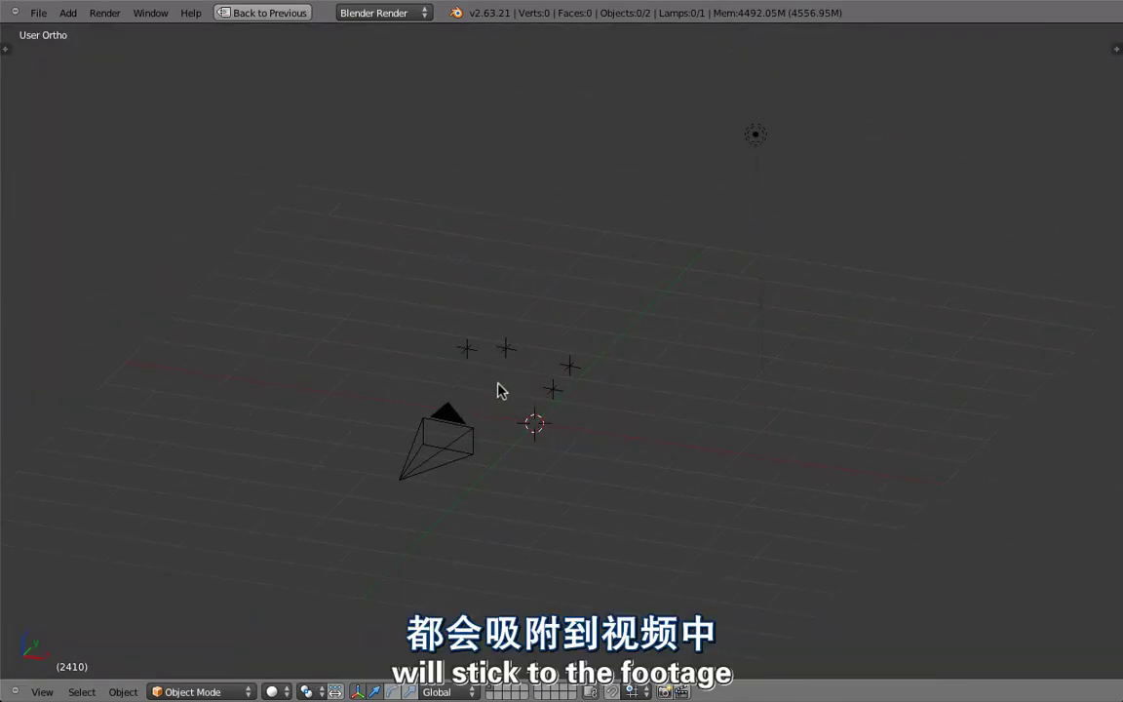
pyautogui.hotkey('shift', 'a')
pyautogui.moveTo(496, 390)
pyautogui.click(552, 384)
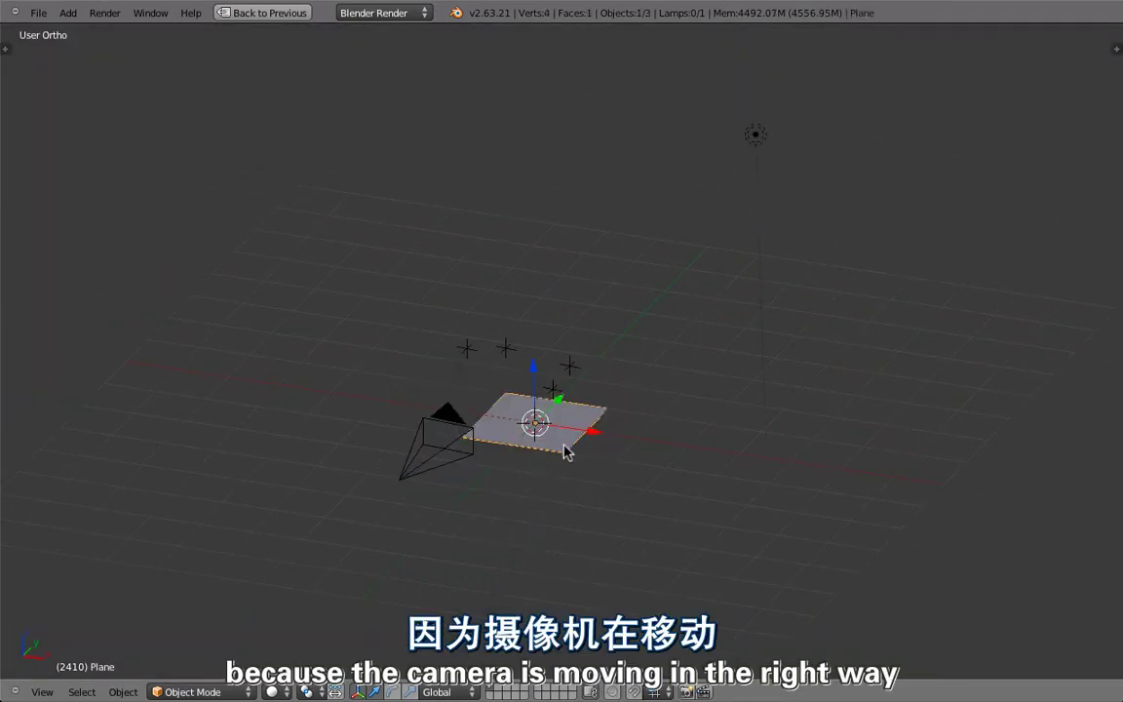
pyautogui.write('r')
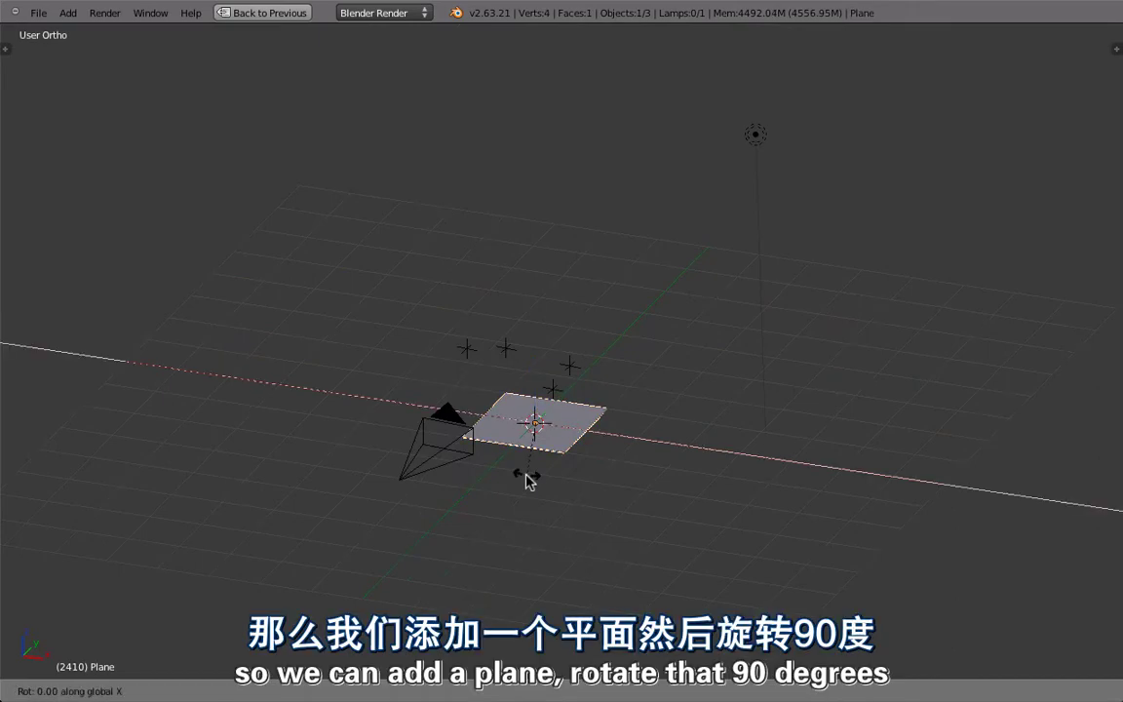
pyautogui.write('90')
pyautogui.press('Return')
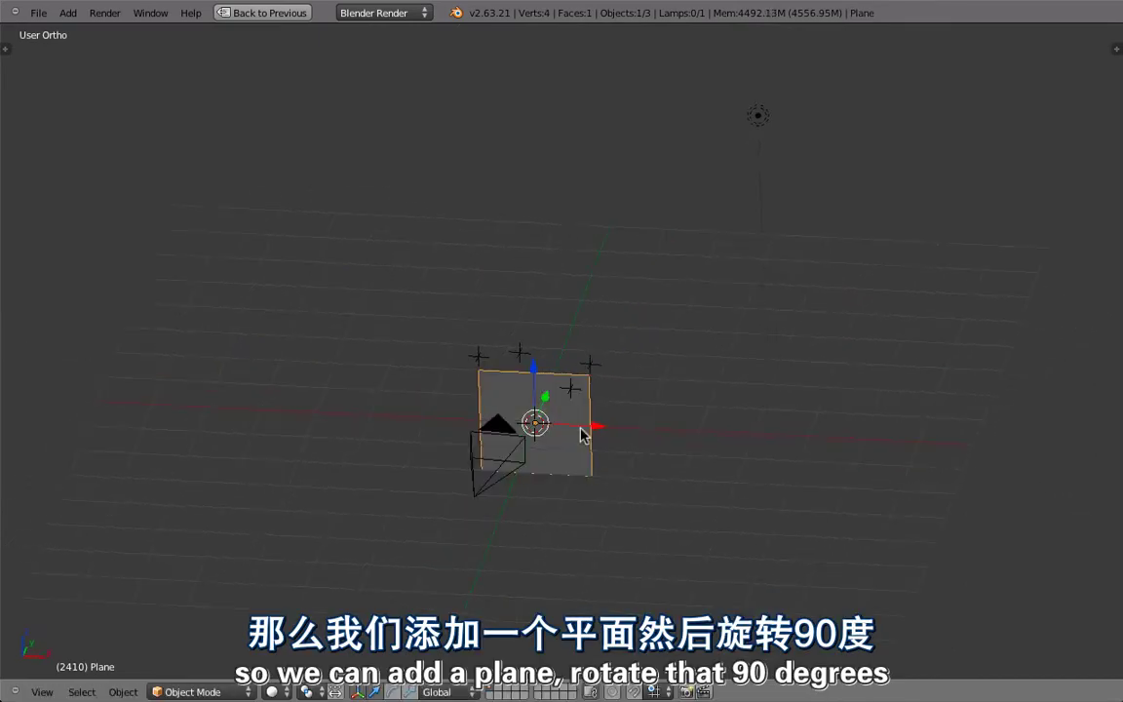
# Through the camera, move the upright plane up into the frame, then rotate and reposition it to face the camera
pyautogui.press('KP_0')
pyautogui.press('g')
pyautogui.click(583, 246)
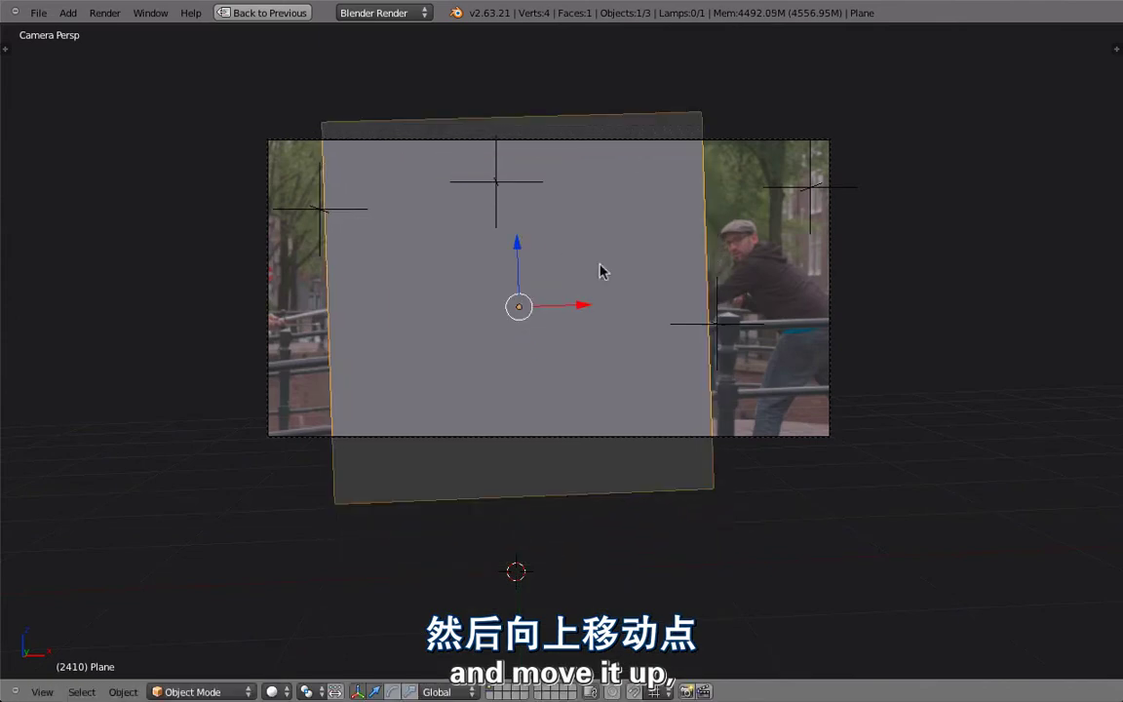
pyautogui.scroll(-1, 623, 289)
pyautogui.press('r')
pyautogui.click(624, 246)
pyautogui.press('g')
pyautogui.click(626, 317)
# Scale, align and reposition the plane so it covers the whole camera frame, adjusting its height along its local Y axis
pyautogui.press('Tab')
pyautogui.press('s')
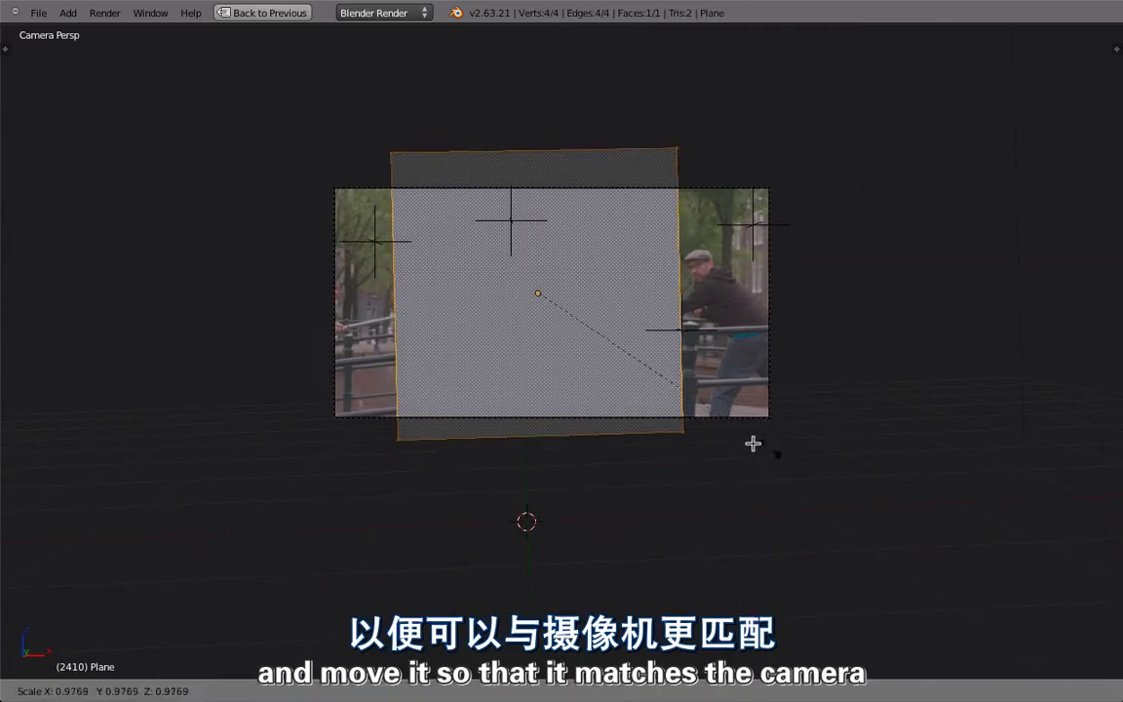
pyautogui.click(734, 426)
pyautogui.press('r')
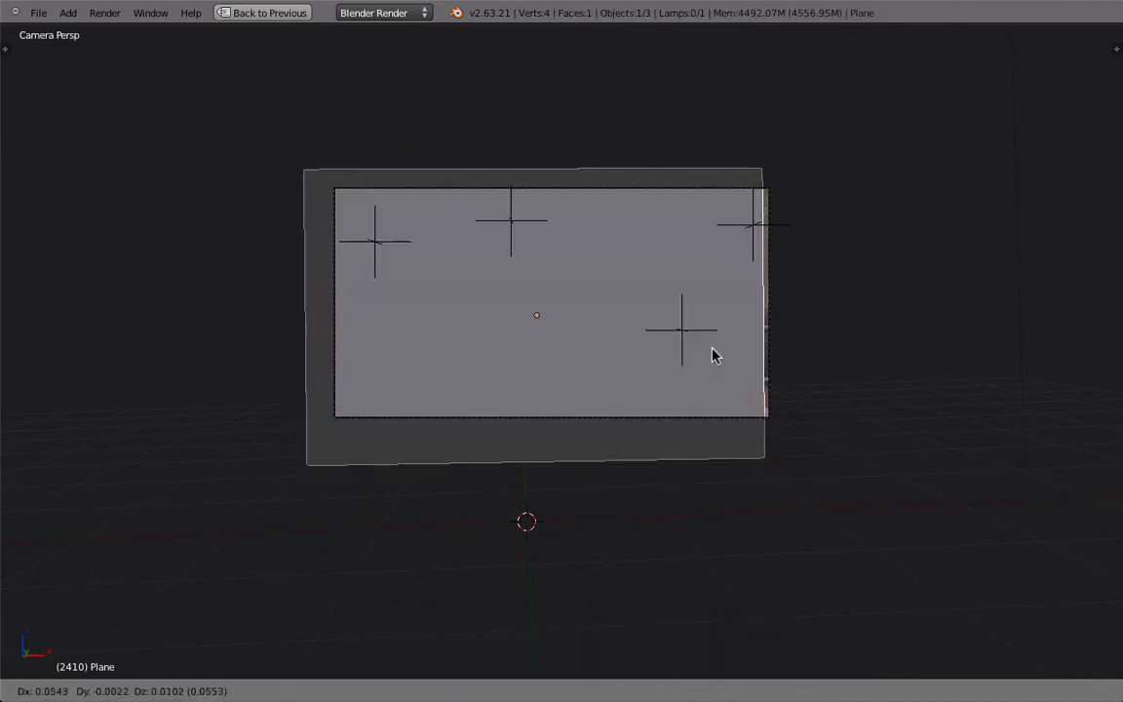
pyautogui.click(731, 351)
pyautogui.press('s')
pyautogui.press('y')
pyautogui.click(629, 394)
# Play the animation from frame 2380 to check the plane's coverage of the camera frame
pyautogui.press('Down')
pyautogui.press('Down')
pyautogui.press('Down')
pyautogui.hotkey('alt', 'a')
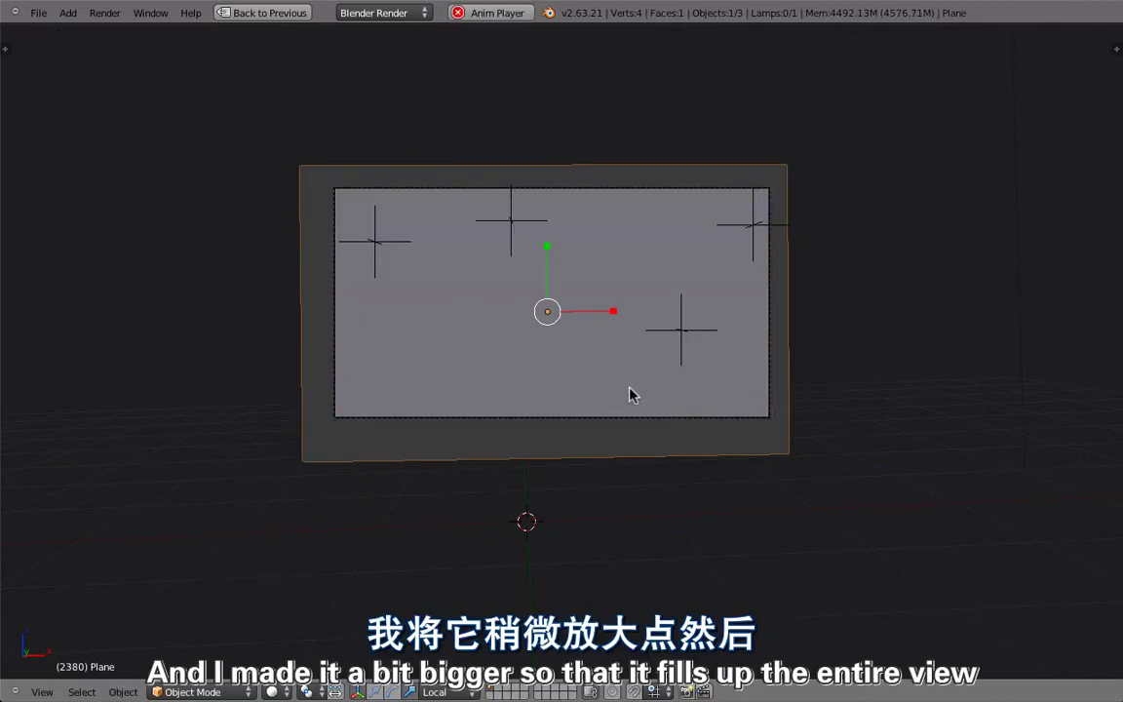
pyautogui.hotkey('alt', 'a')
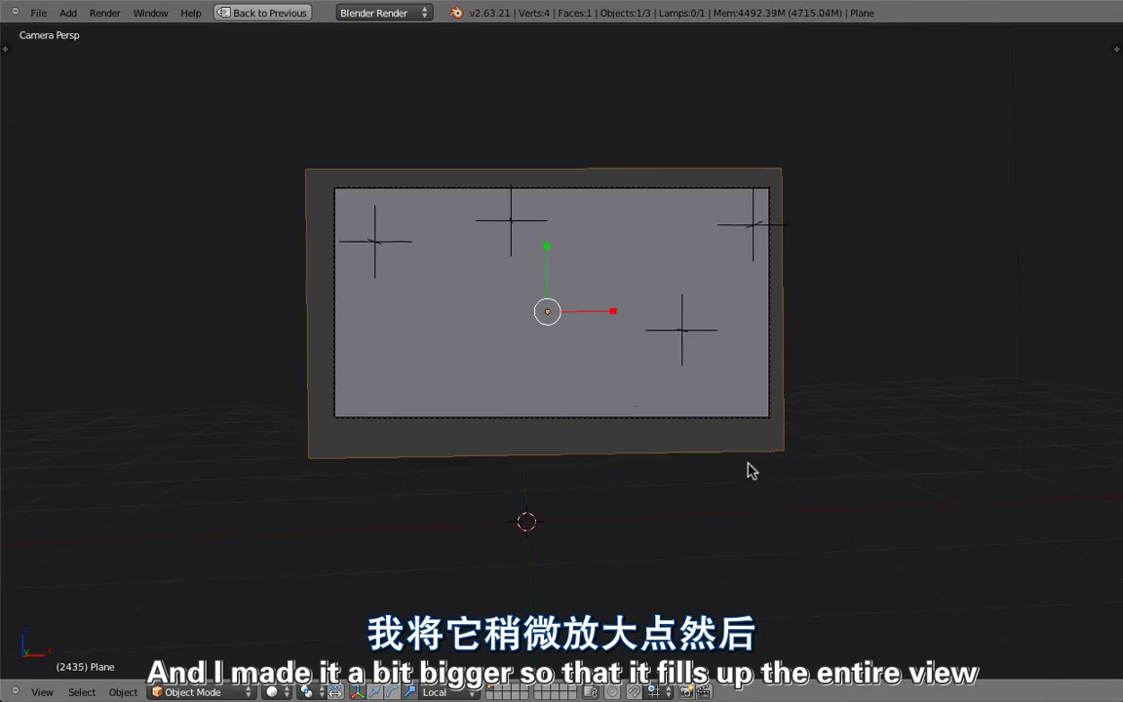
# Rotate the plane slightly and move it up so its margins sit evenly around the camera frame
pyautogui.press('r')
pyautogui.click(794, 441)
pyautogui.press('g')
pyautogui.click(799, 428)
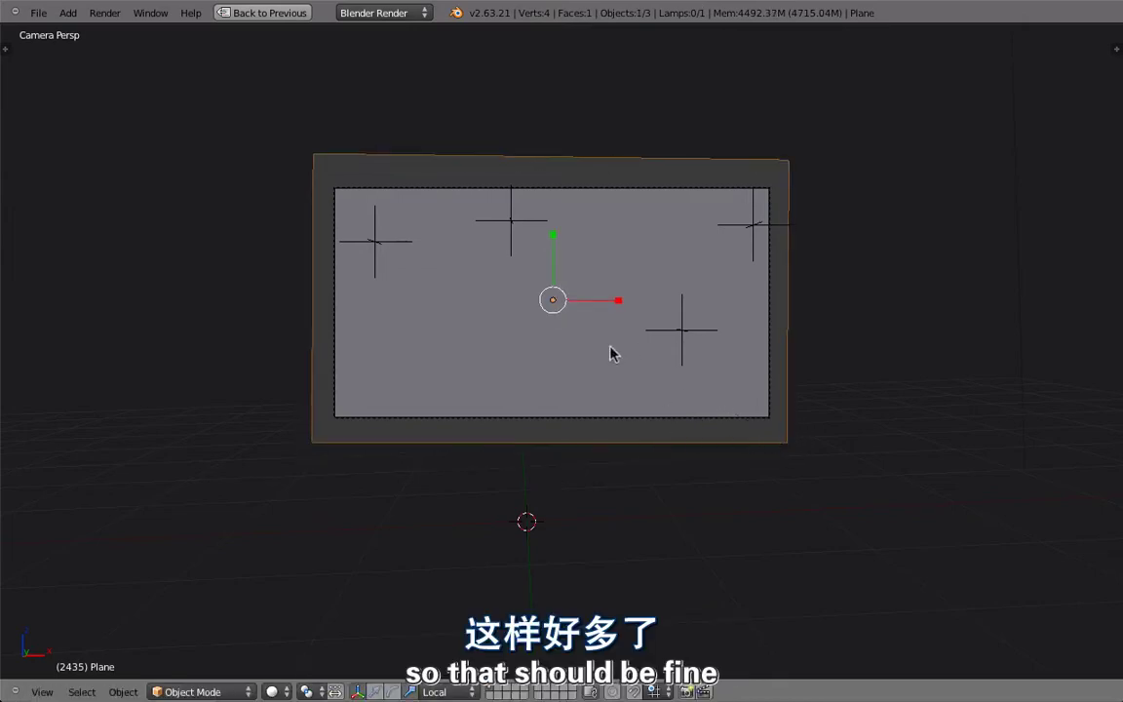
# Restore the multi-editor layout and change the graph editor to a UV/Image Editor
pyautogui.hotkey('ctrl', 'Up')
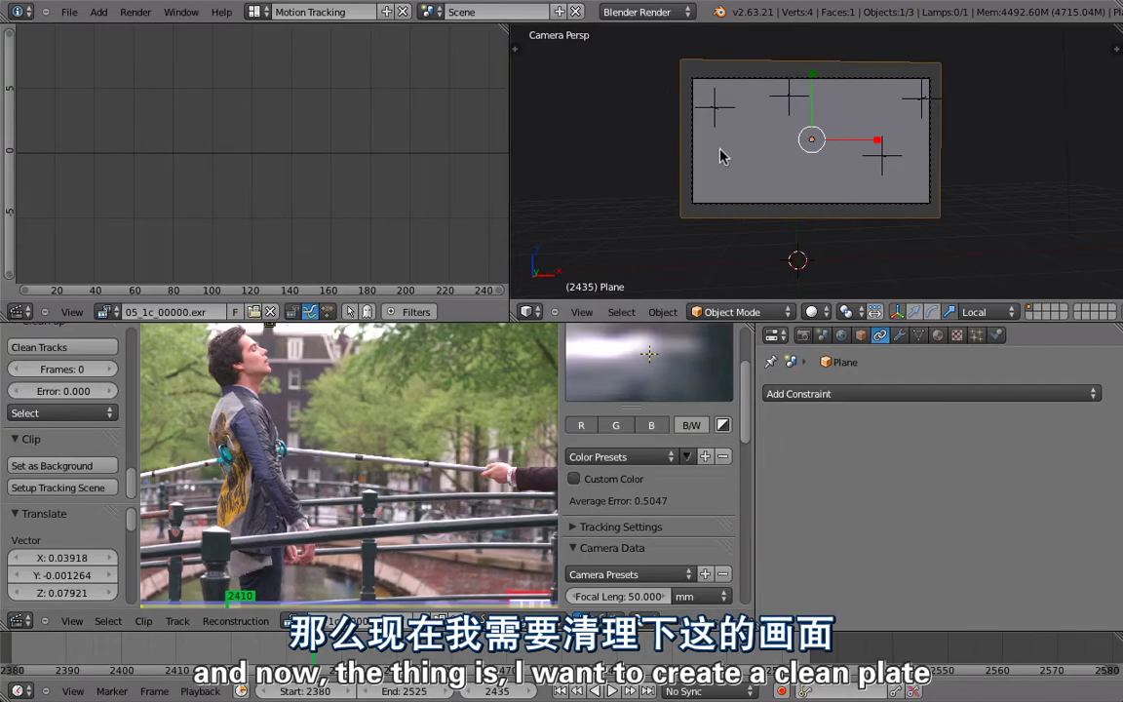
pyautogui.scroll(-4, 528, 442)
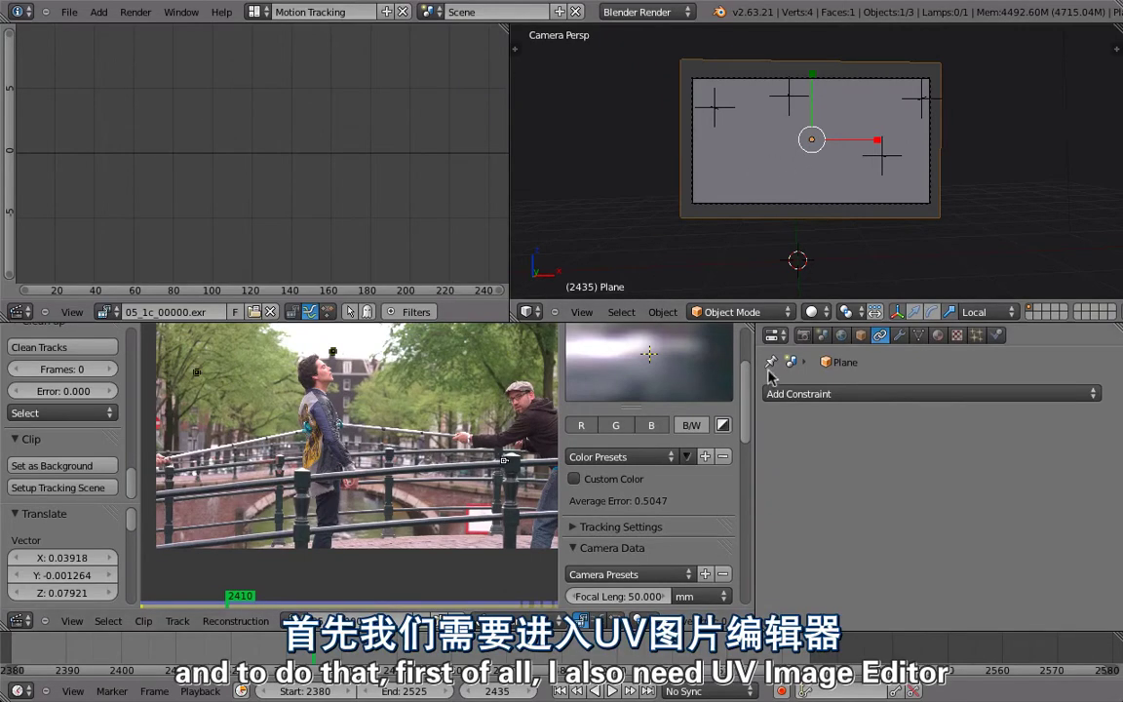
pyautogui.click(18, 311)
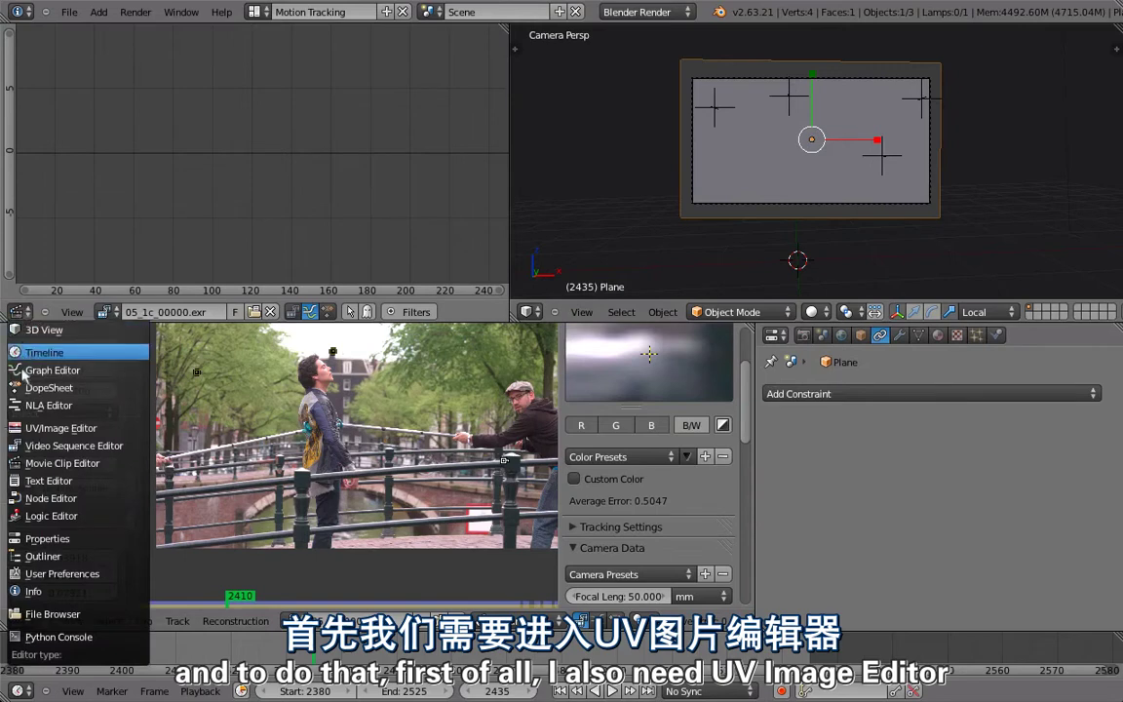
pyautogui.click(58, 427)
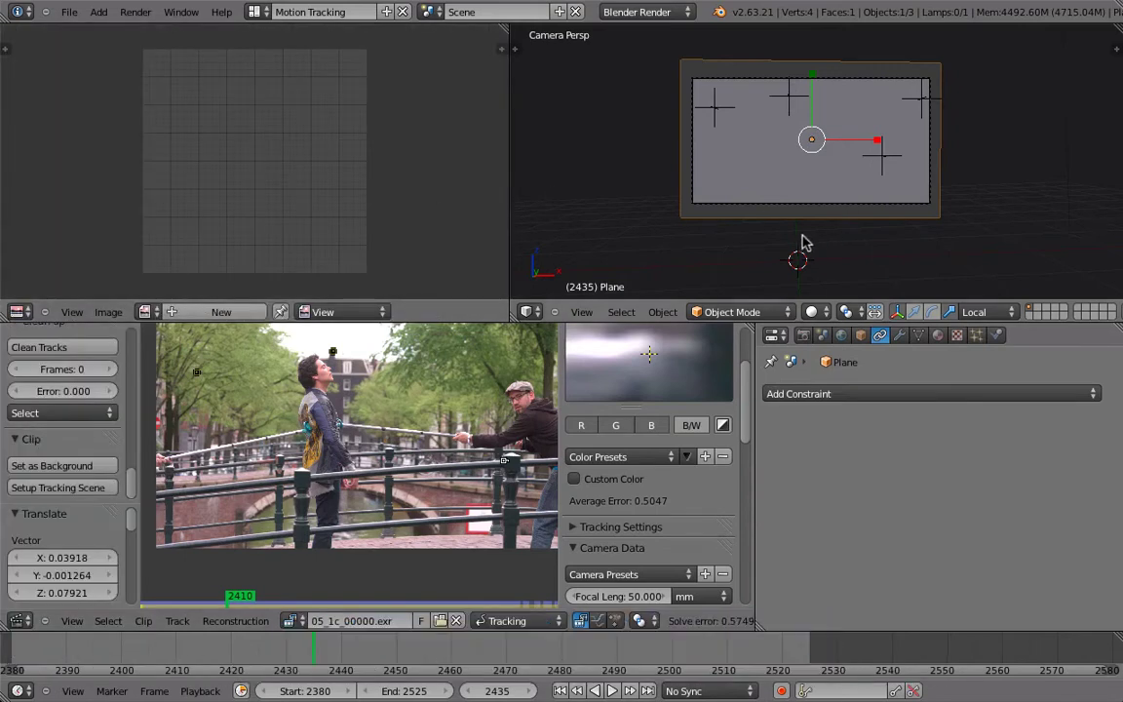
pyautogui.press('Tab')
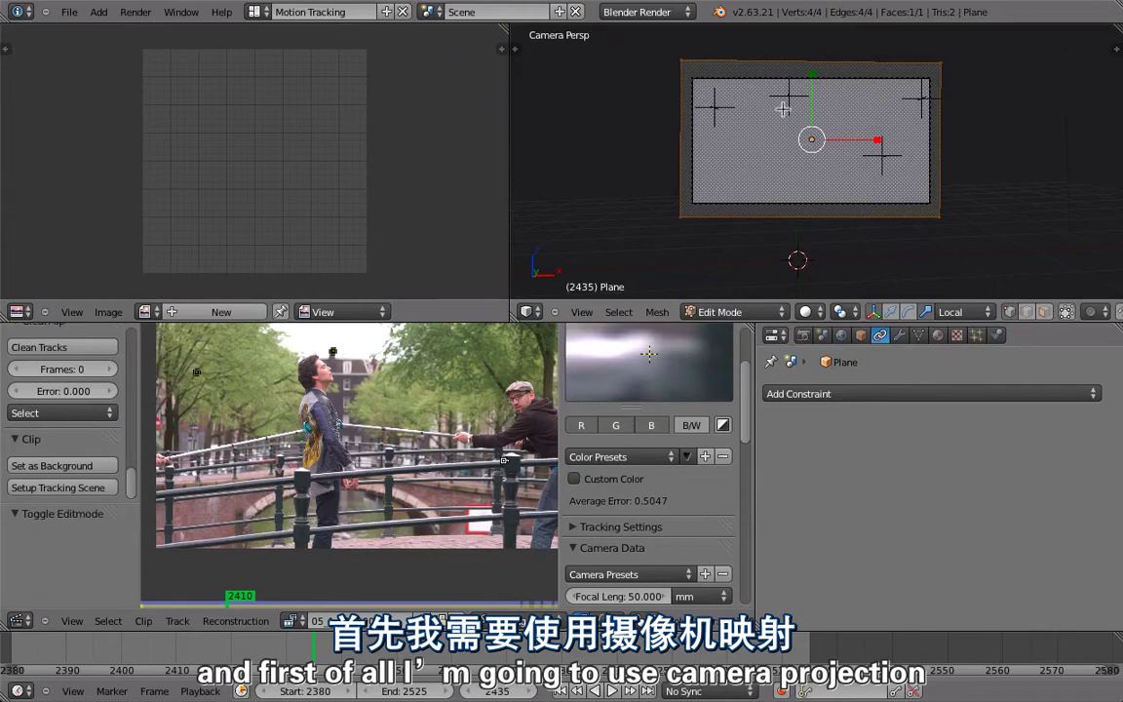
pyautogui.moveTo(812, 111); pyautogui.dragTo(812, 106)
pyautogui.hotkey('ctrl', 'r')
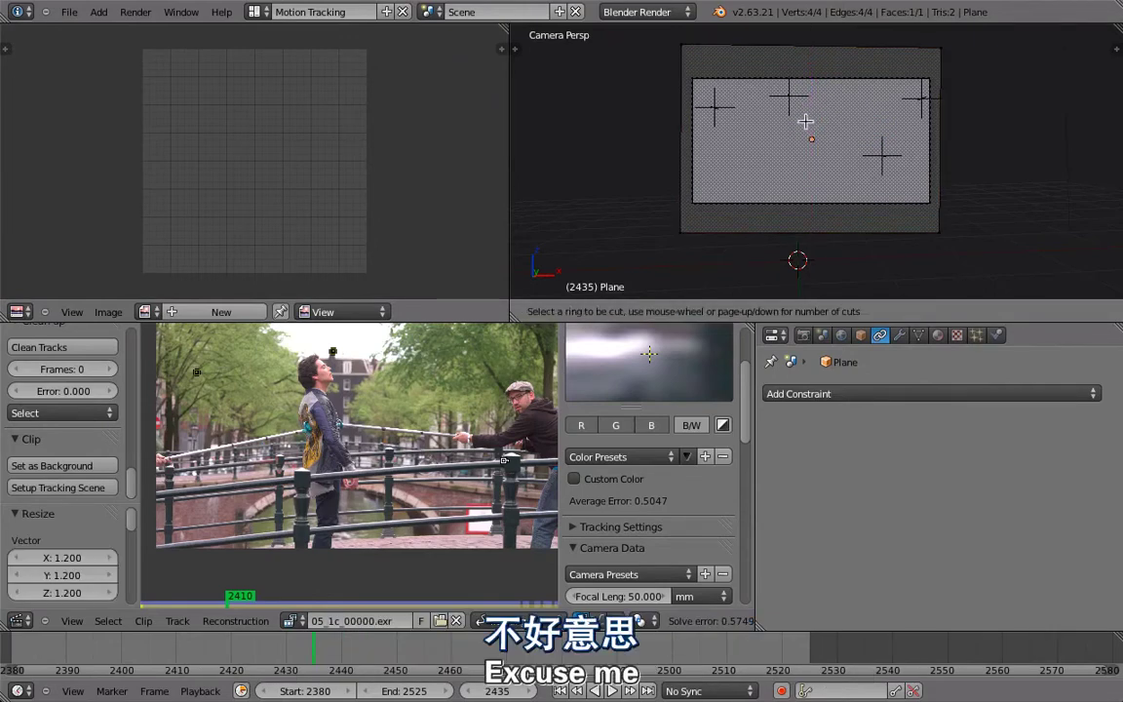
pyautogui.press('Escape')
pyautogui.press('Tab')
pyautogui.hotkey('ctrl', 'z')
# Enter Edit Mode on the plane and add a centred vertical loop cut through it
pyautogui.press('Tab')
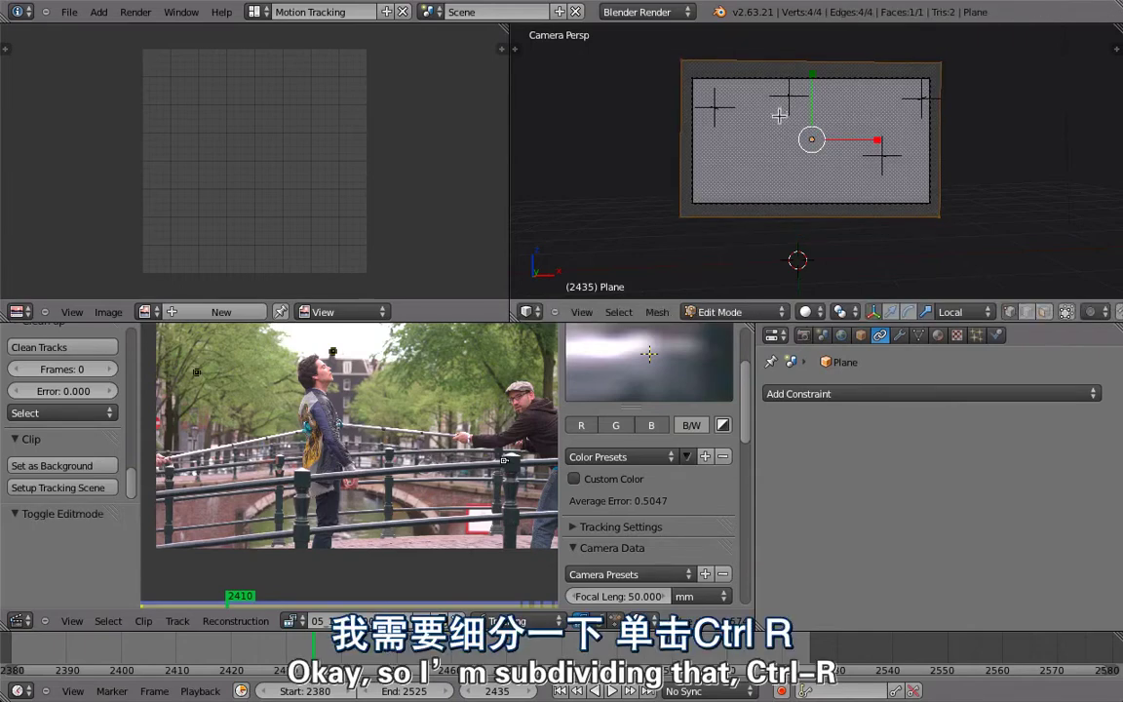
pyautogui.hotkey('ctrl', 'r')
pyautogui.click(800, 98)
pyautogui.rightClick(807, 127)
# Subdivide the plane's entire mesh four times and return to Object Mode
pyautogui.press('a')
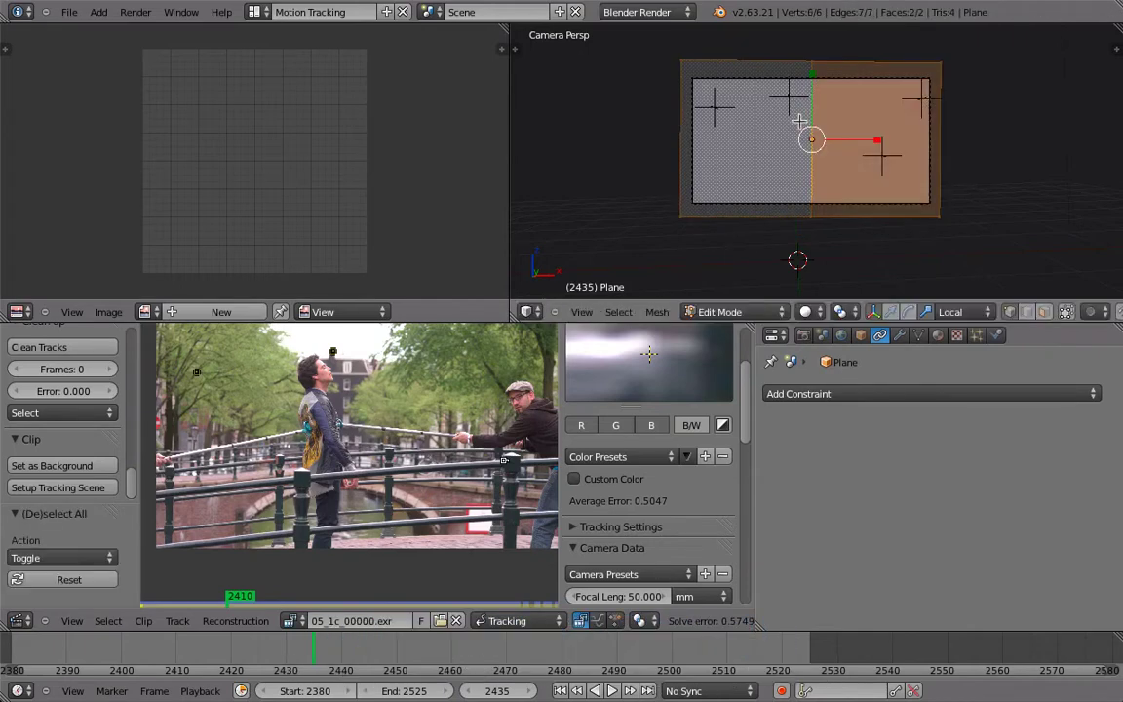
pyautogui.press('w')
pyautogui.click(794, 127)
pyautogui.hotkey('shift', 'r')
pyautogui.hotkey('shift', 'r')
pyautogui.hotkey('shift', 'r')
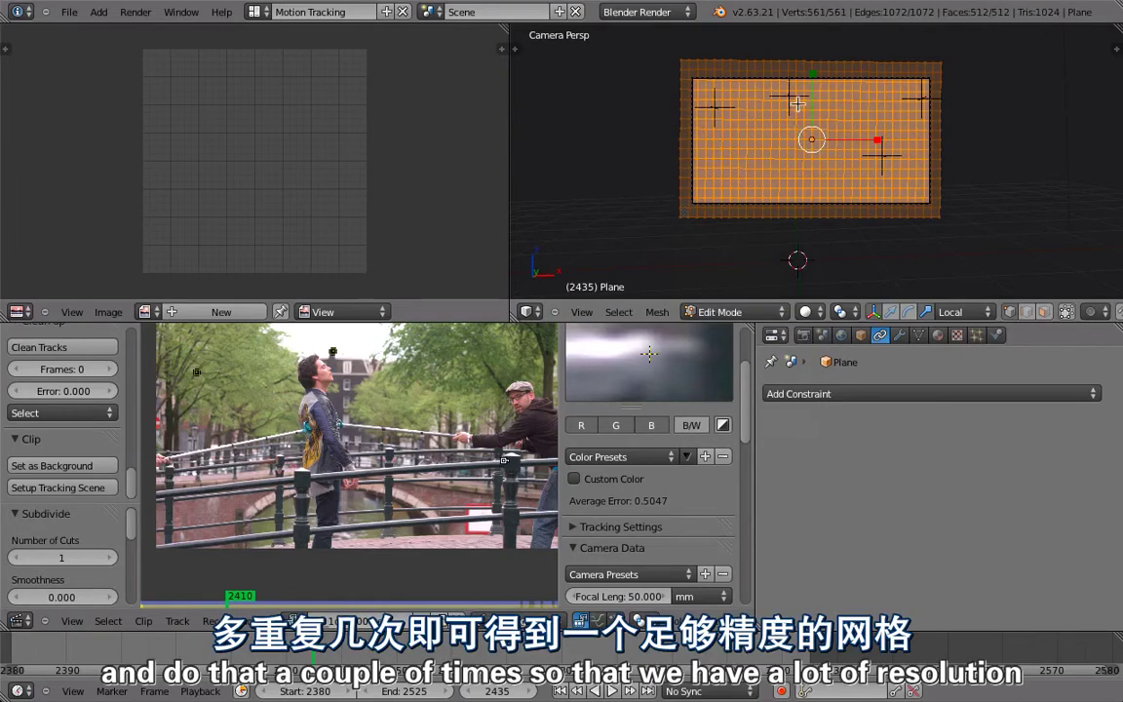
pyautogui.press('Tab')
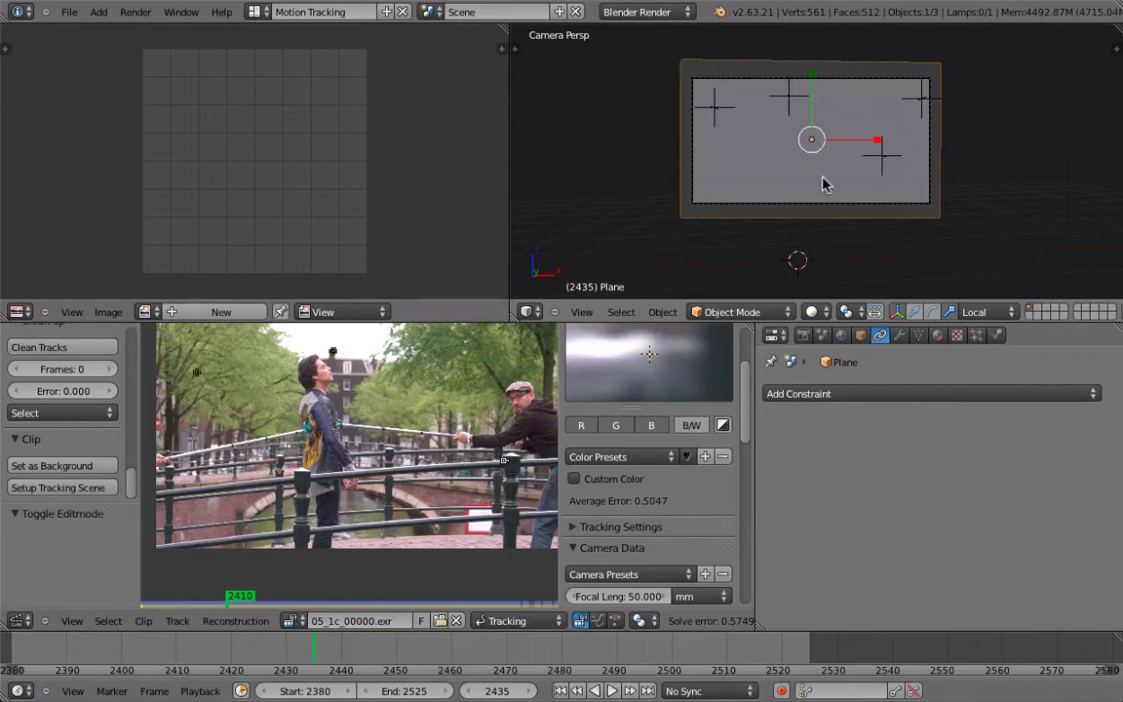
# Show the plane's UV Maps settings and unwrap its entire mesh in Edit Mode to create a UV map
pyautogui.scroll(2, 749, 244)
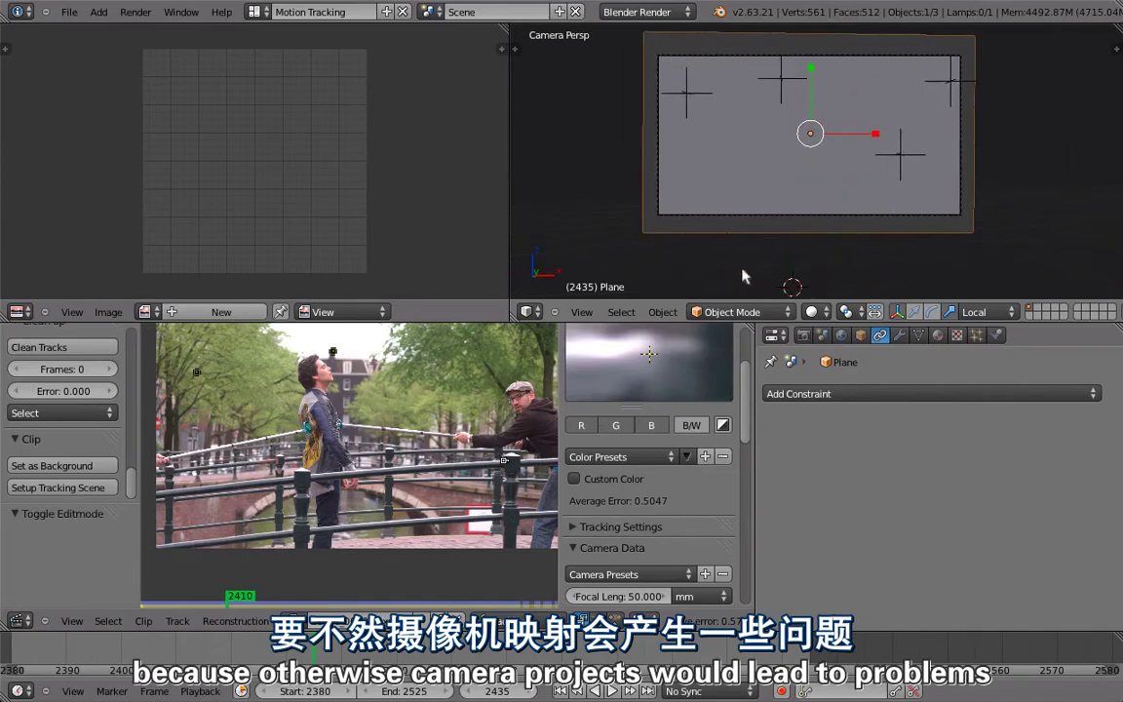
pyautogui.click(918, 336)
pyautogui.scroll(-5, 920, 335)
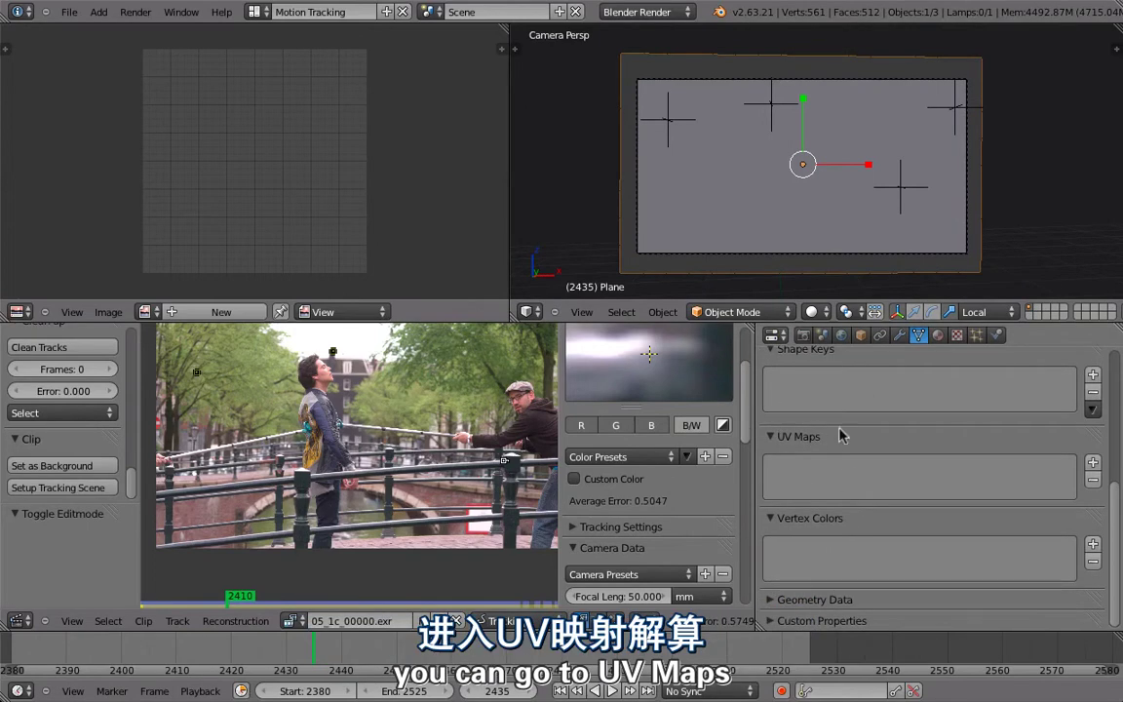
pyautogui.press('Tab')
pyautogui.press('u')
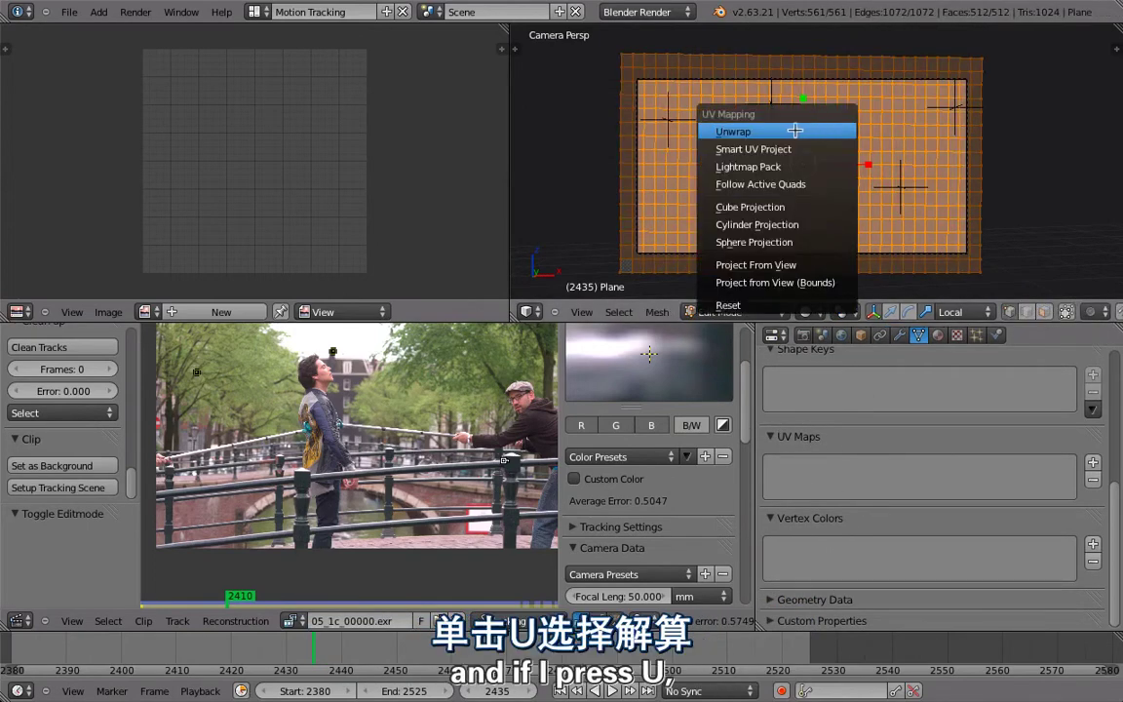
pyautogui.click(748, 130)
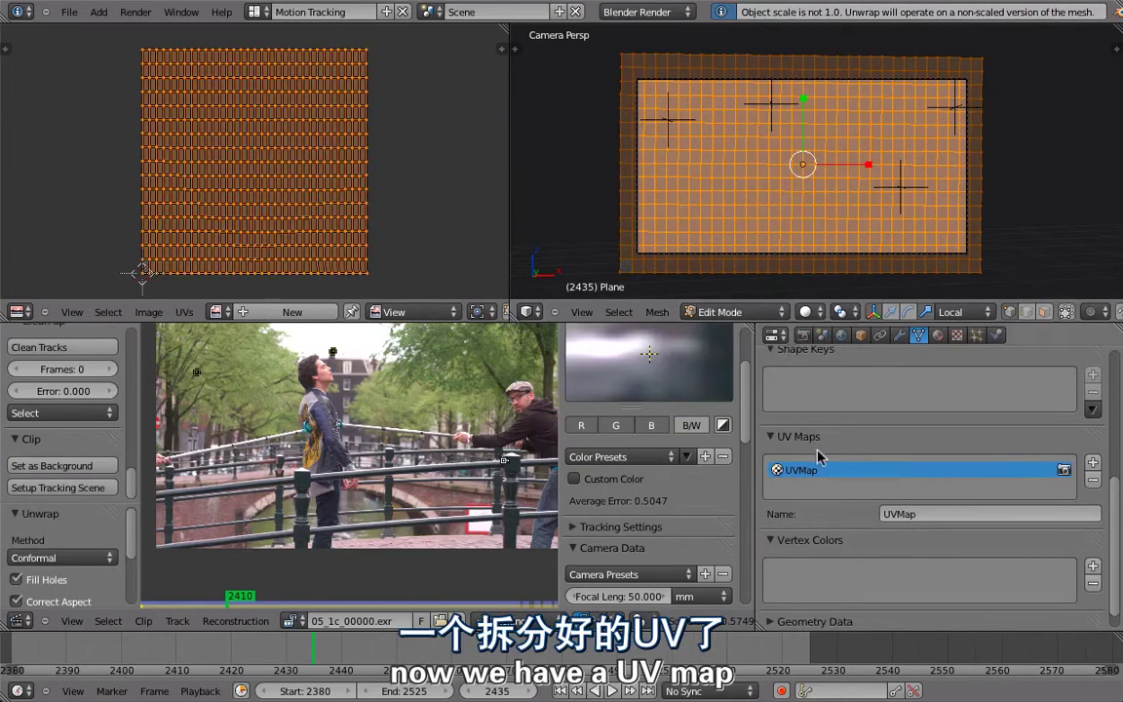
pyautogui.keyDown('ctrl'); pyautogui.moveTo(320, 206); pyautogui.dragTo(323, 215, button='middle'); pyautogui.keyUp('ctrl')
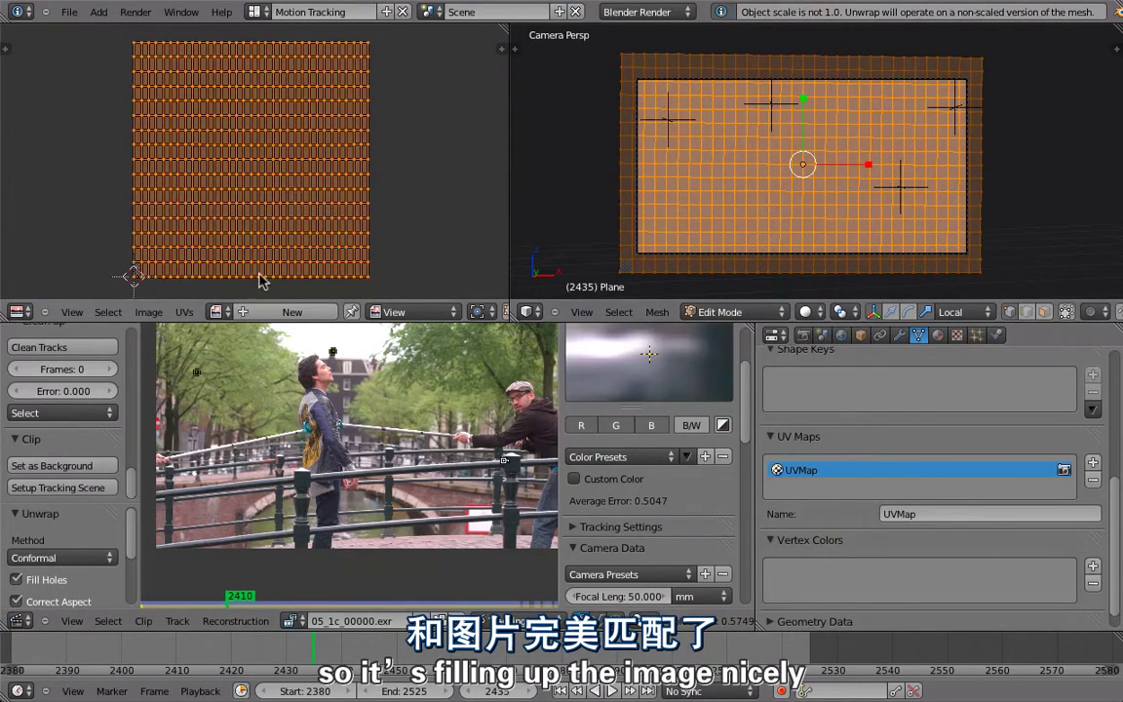
# Create a blank 2048 × 1024 image with 32 bit Float for the plane's UV map and return to Object Mode
pyautogui.click(292, 312)
pyautogui.click(332, 325)
pyautogui.write('20')
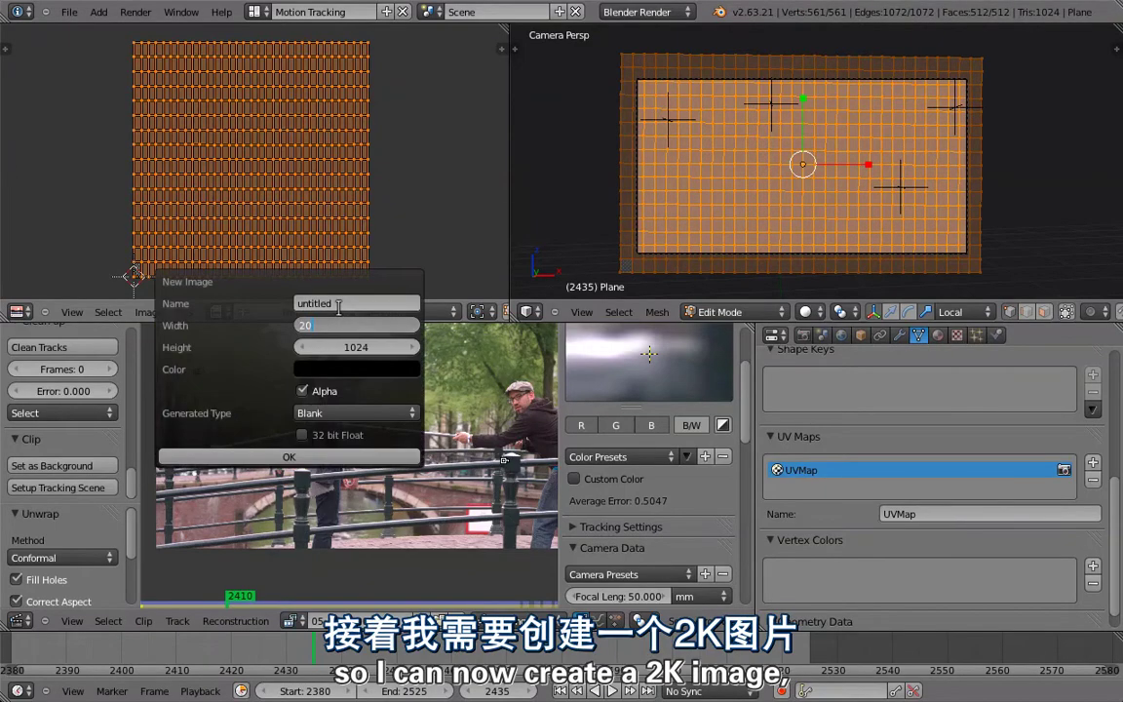
pyautogui.press('Tab')
pyautogui.write('48')
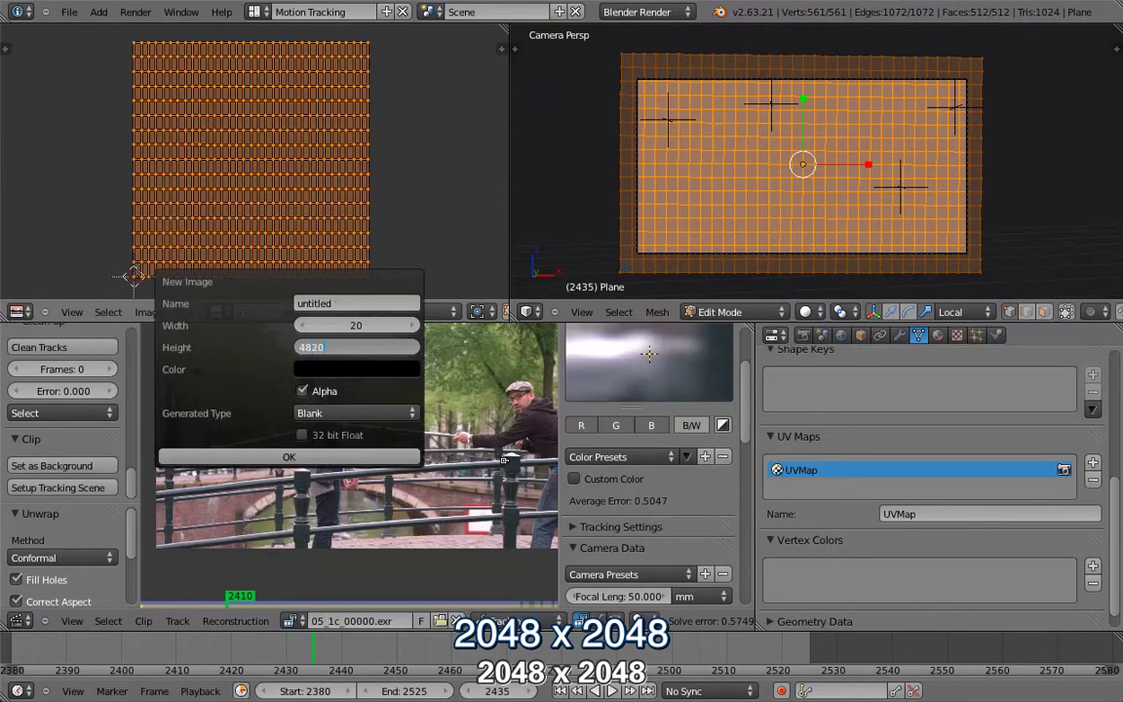
pyautogui.write('24')
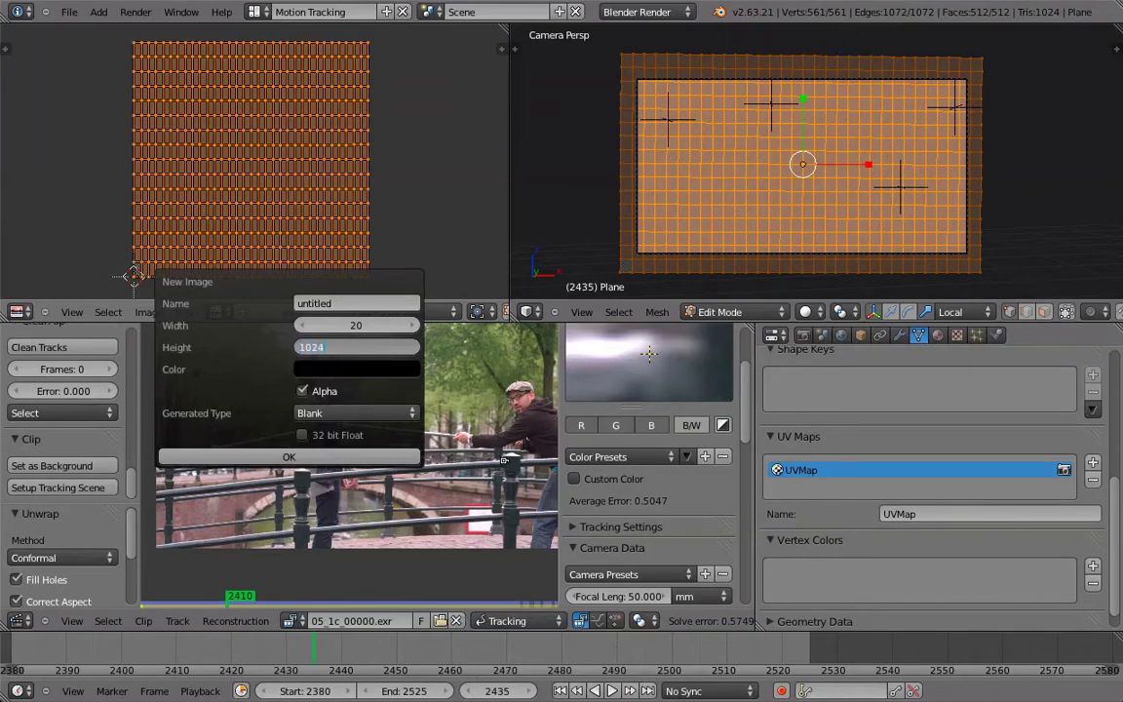
pyautogui.click(356, 325)
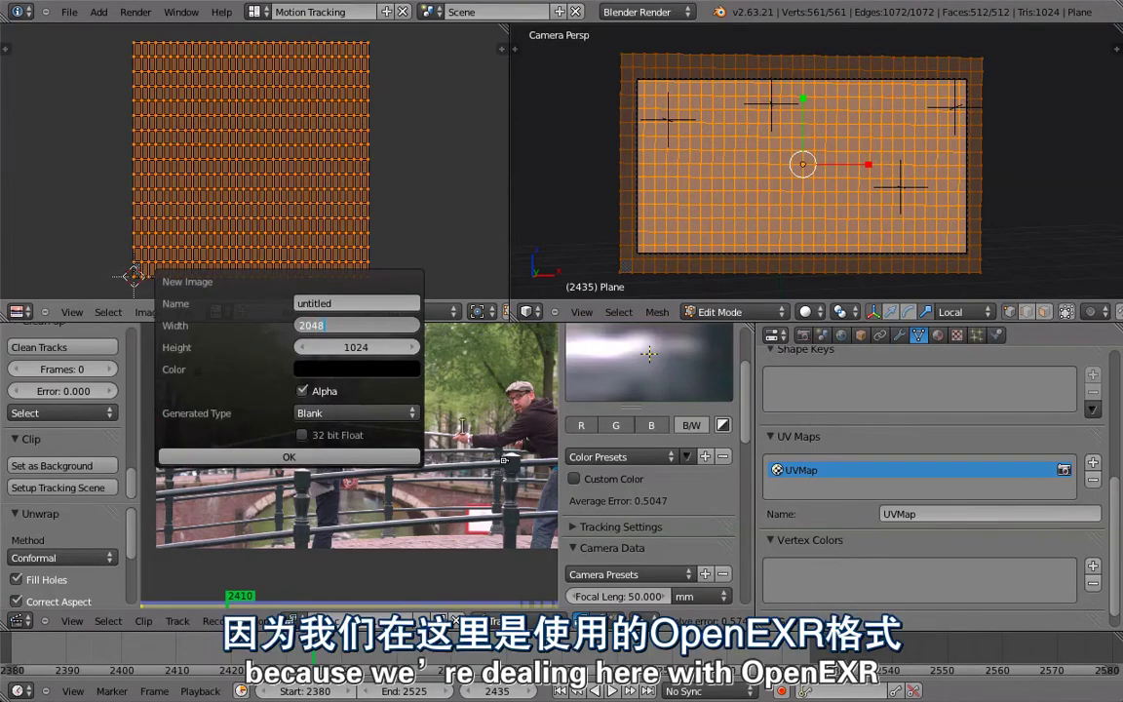
pyautogui.click(302, 434)
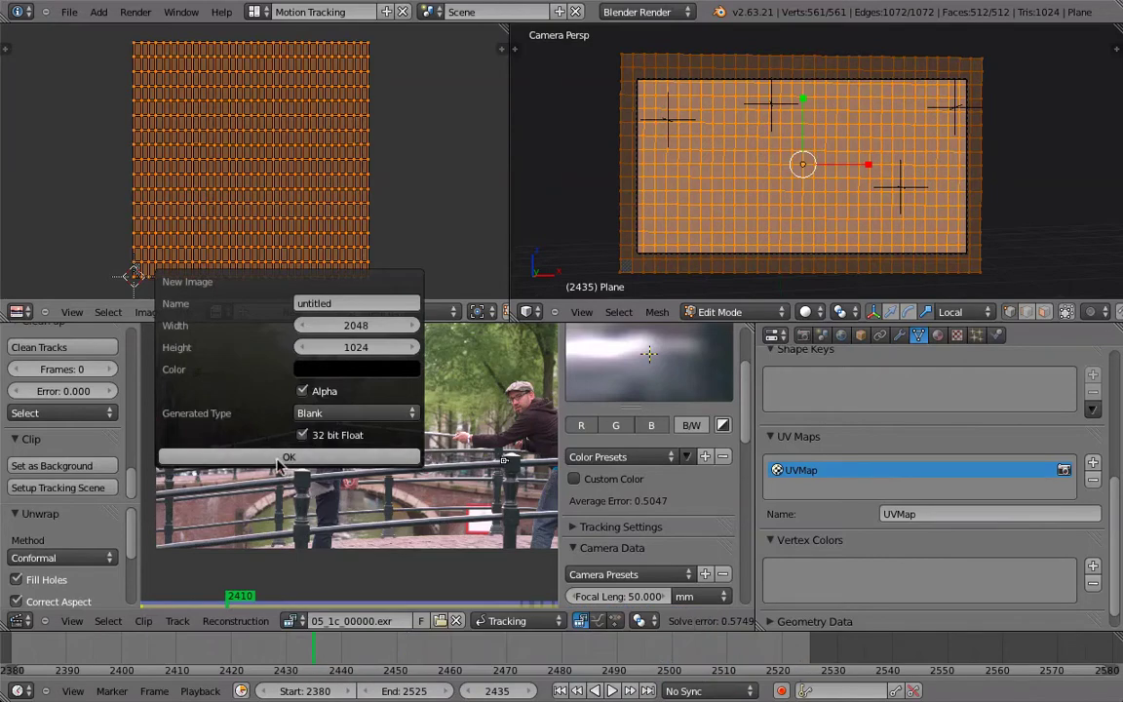
pyautogui.click(285, 457)
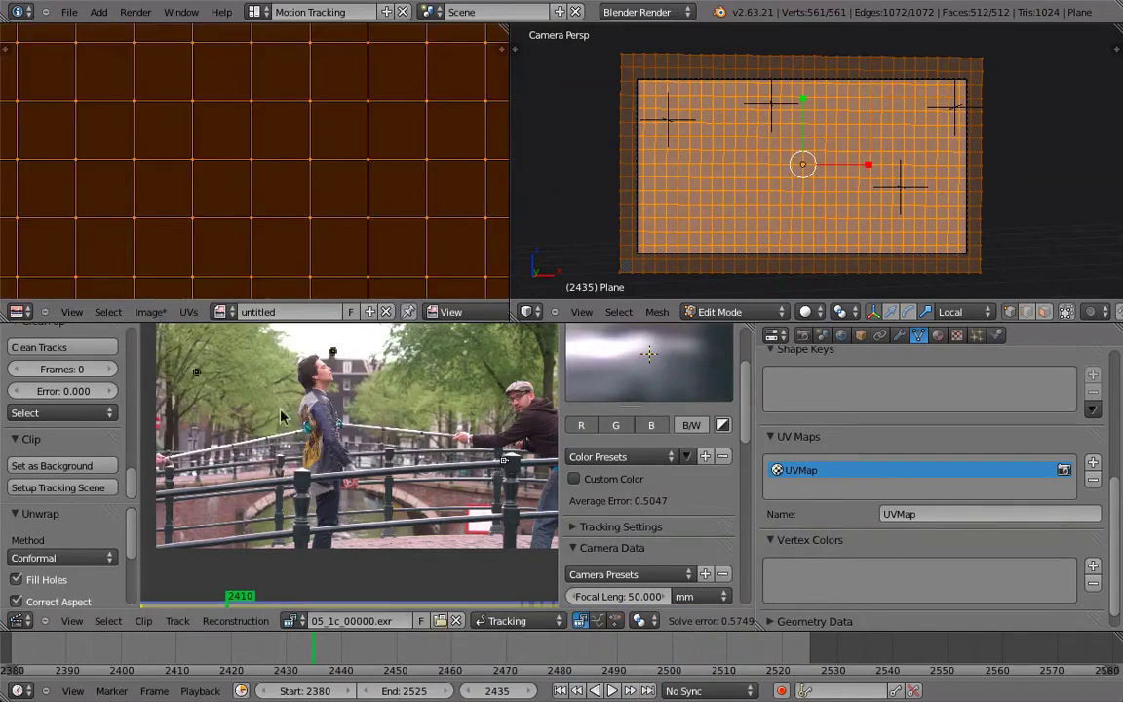
pyautogui.scroll(-4, 353, 171)
pyautogui.scroll(-1, 325, 166)
pyautogui.press('Tab')
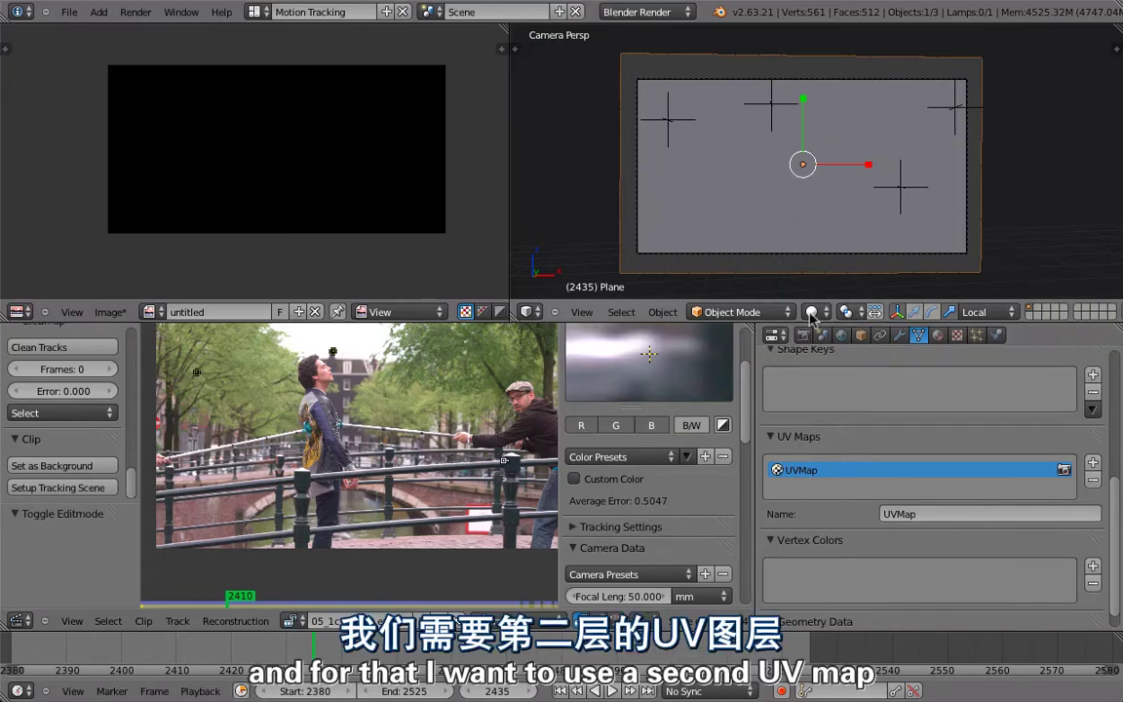
# Add a second UV map to the plane and name it "project"
pyautogui.click(1092, 462)
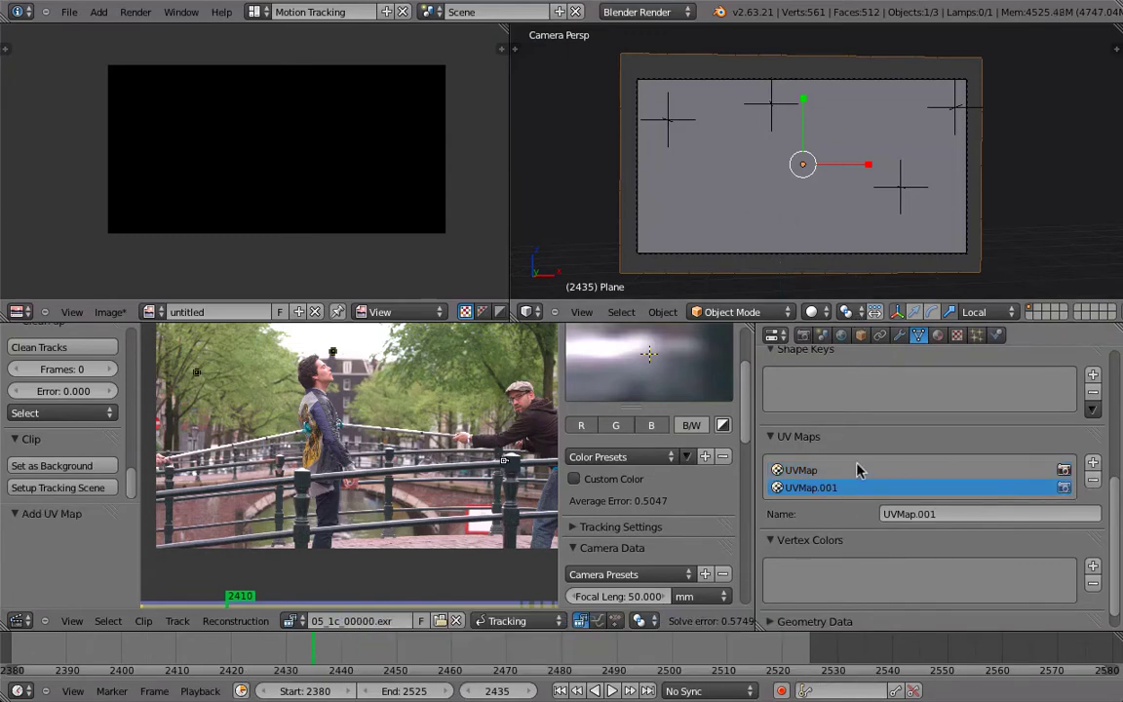
pyautogui.click(911, 514)
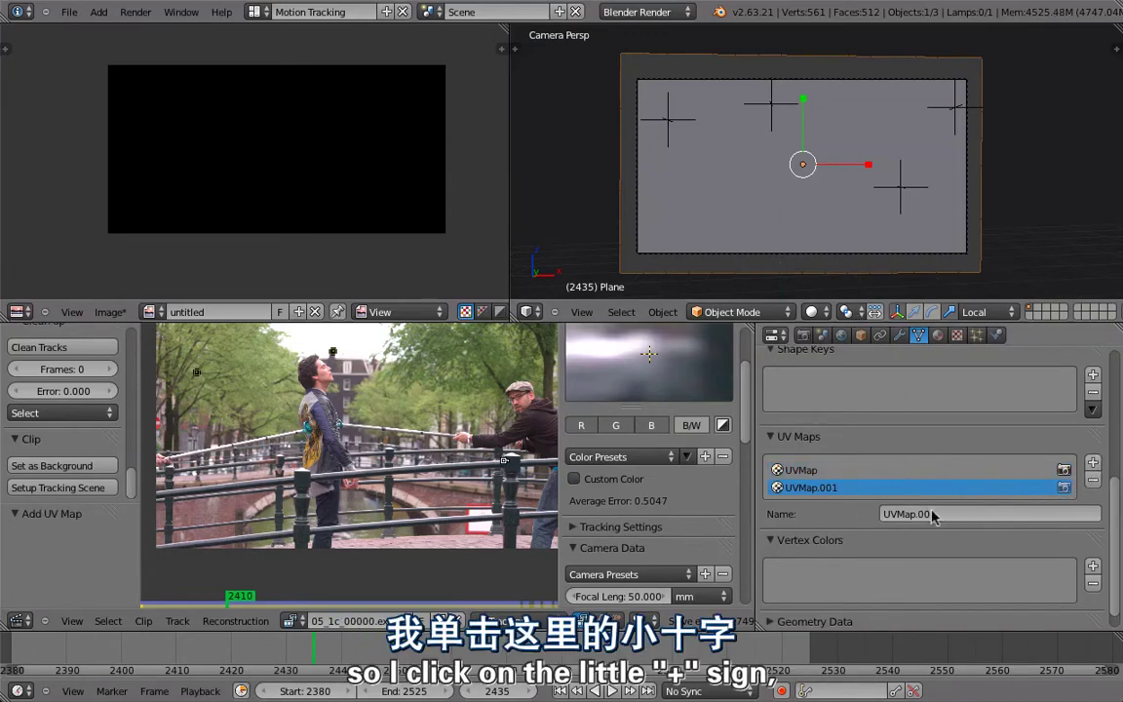
pyautogui.write('project')
pyautogui.press('Return')
pyautogui.press('Tab')
pyautogui.press('Tab')
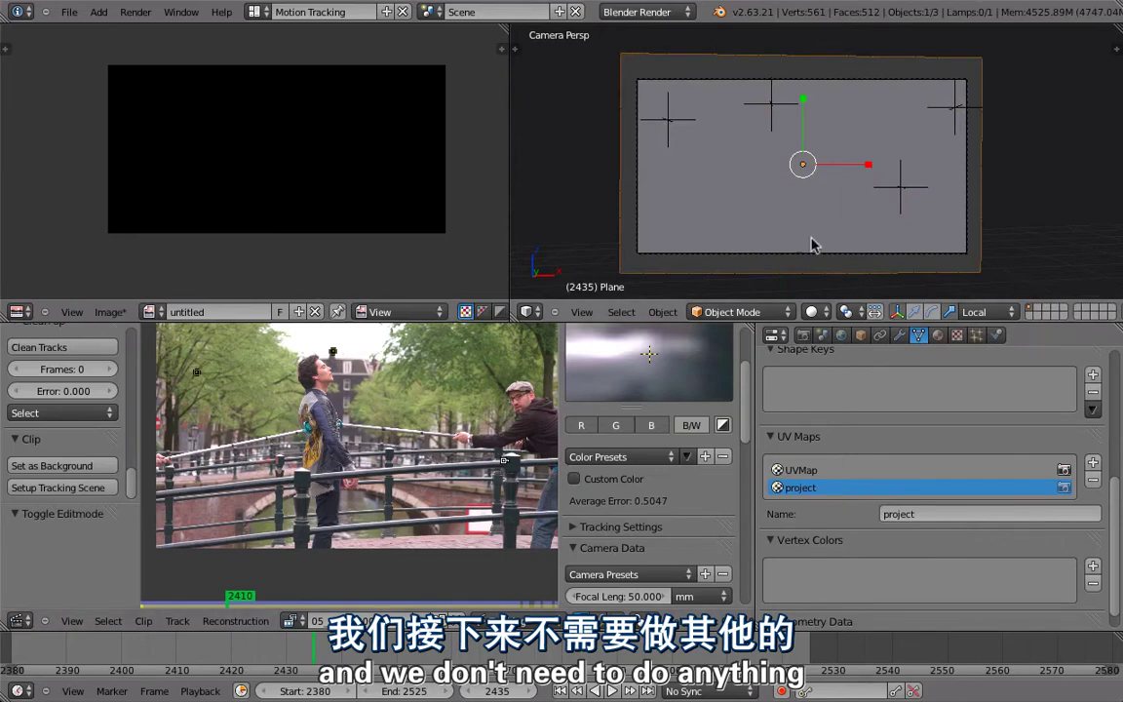
# Add a UV Project modifier to the plane and assign it the "project" UV map
pyautogui.click(900, 338)
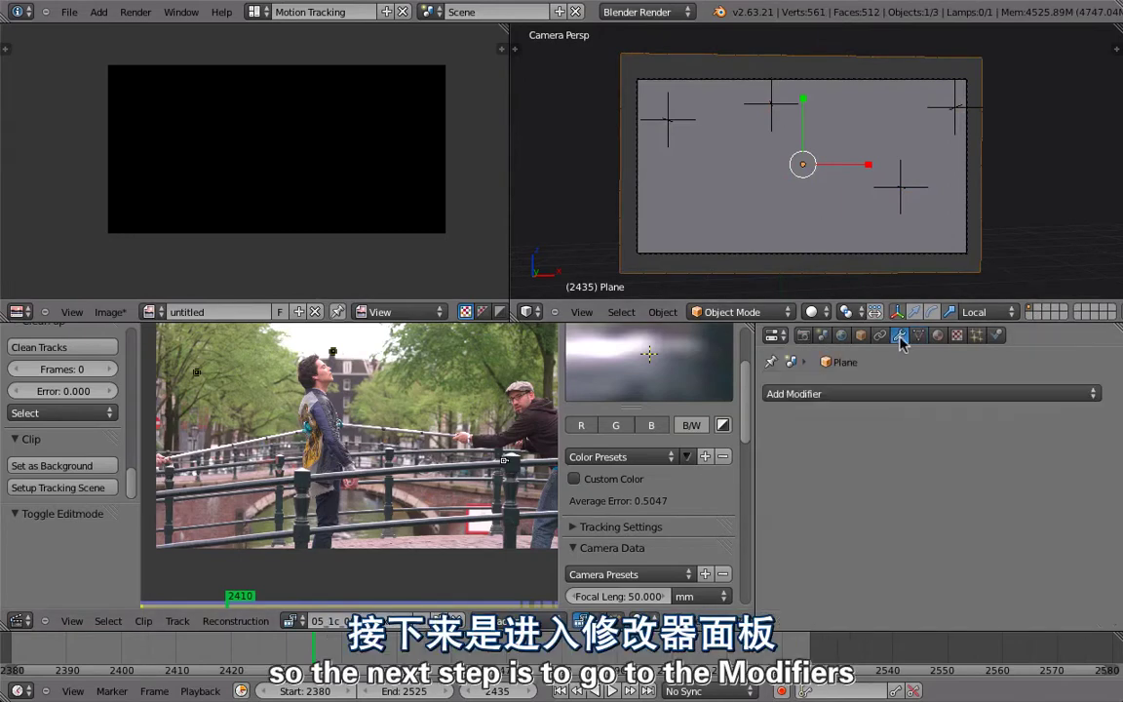
pyautogui.click(882, 393)
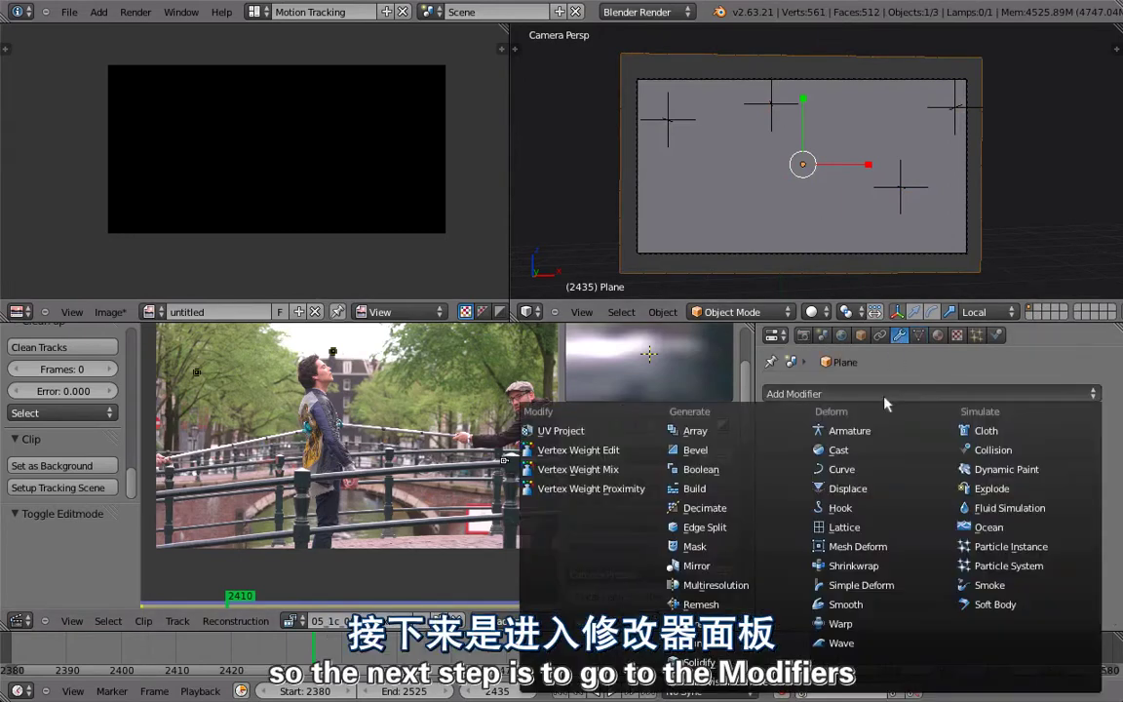
pyautogui.click(620, 431)
pyautogui.click(965, 495)
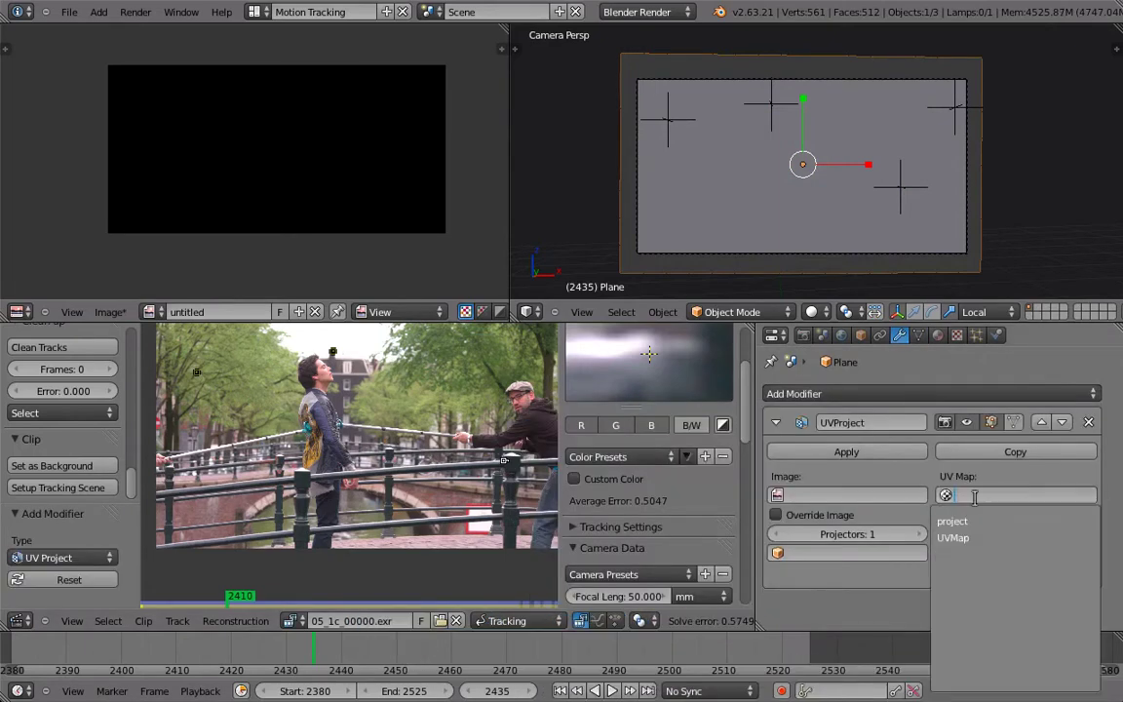
pyautogui.click(960, 522)
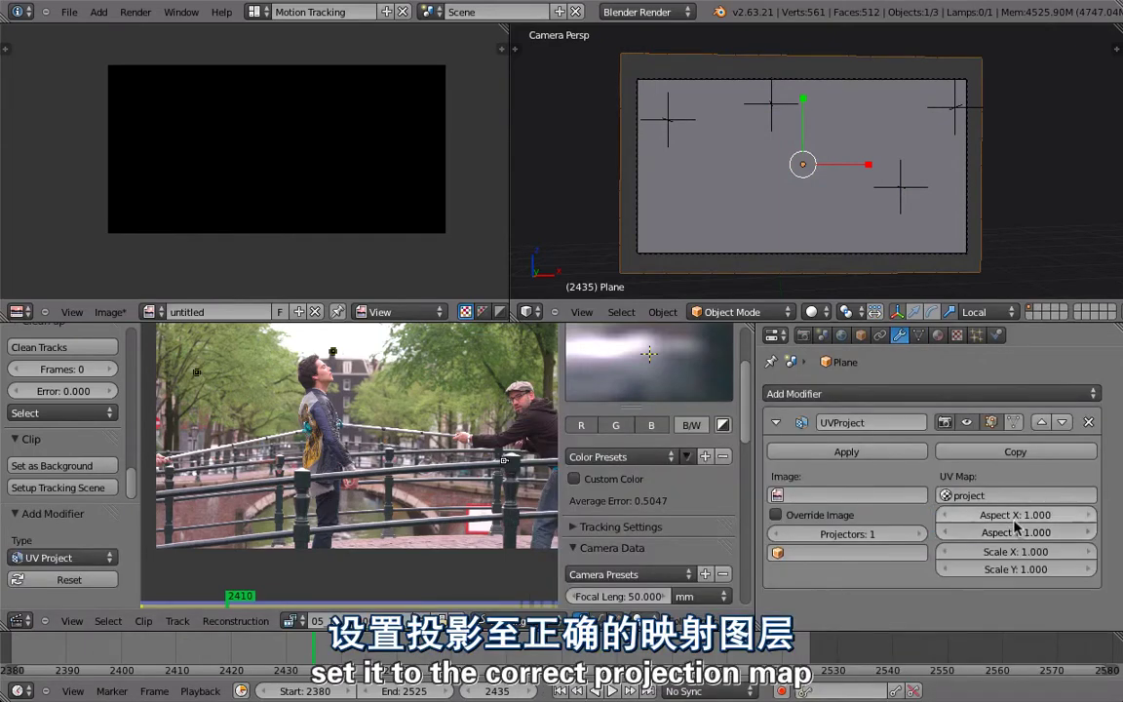
# Set the UV Project modifier's aspect to X 1920 and Y 1012 and assign Camera as its projector
pyautogui.click(995, 515)
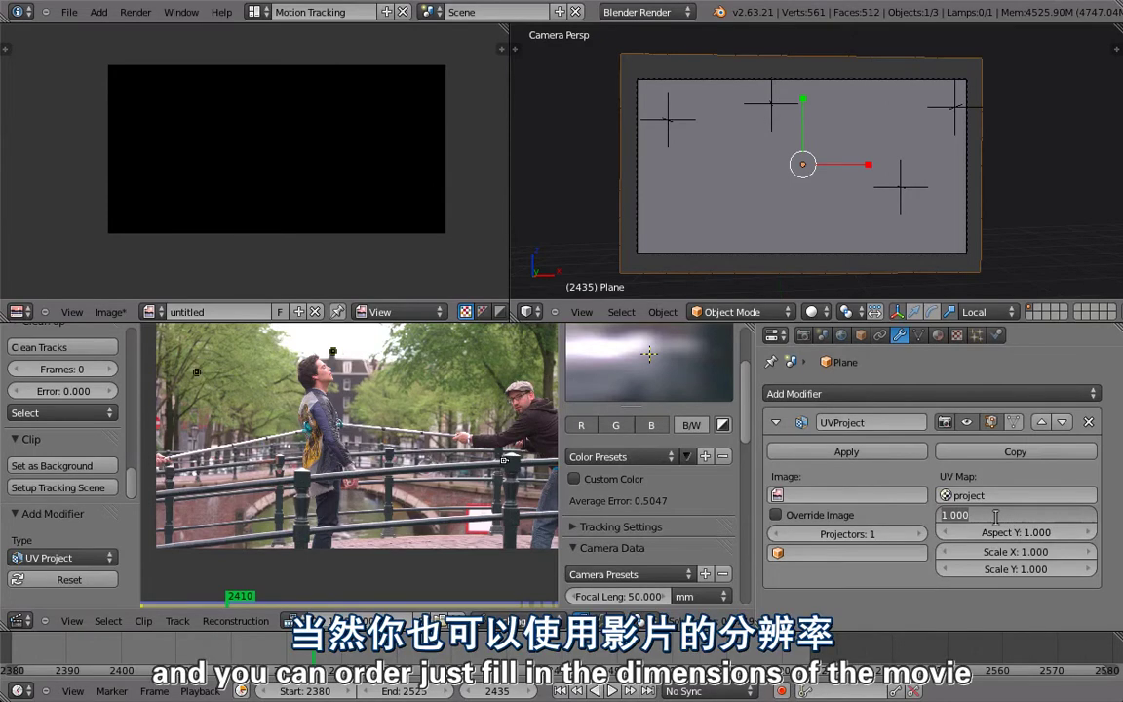
pyautogui.write('1920')
pyautogui.press('Tab')
pyautogui.write('10')
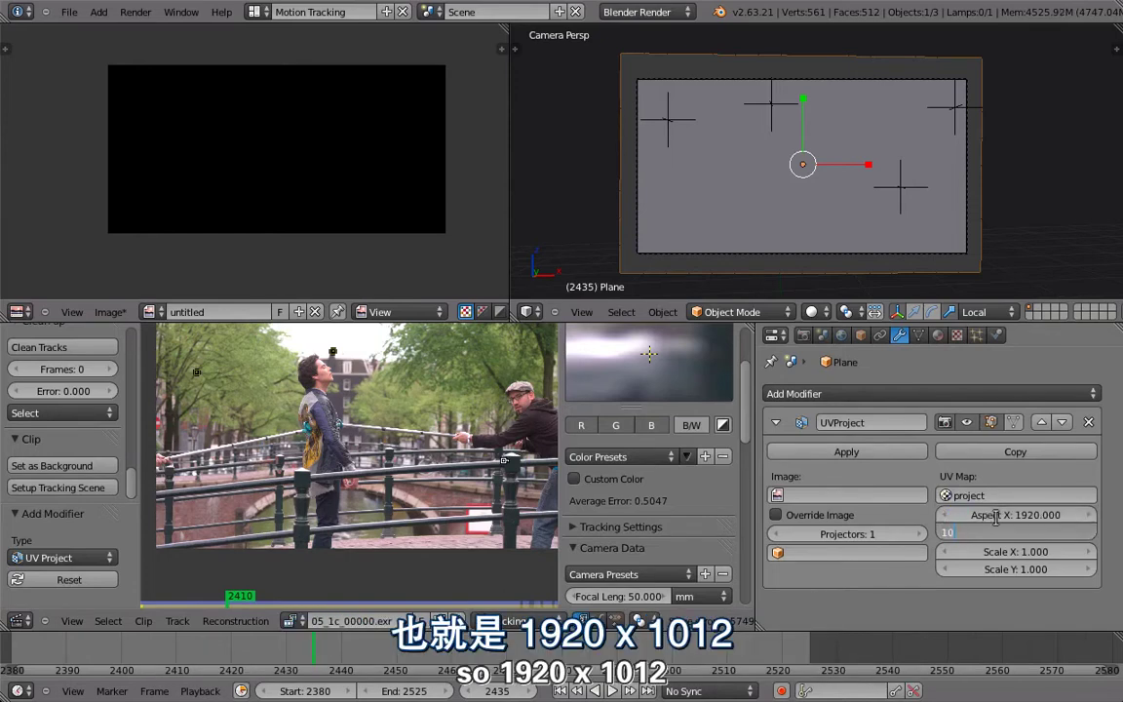
pyautogui.write('212')
pyautogui.press('Return')
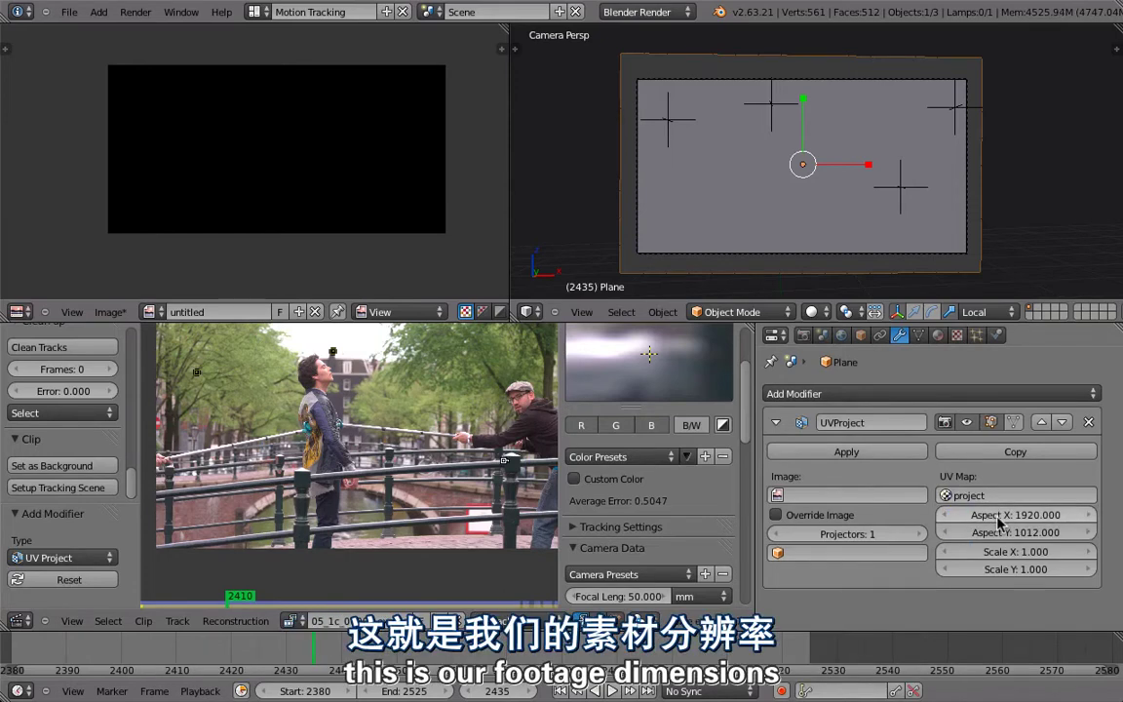
pyautogui.click(828, 552)
pyautogui.click(808, 373)
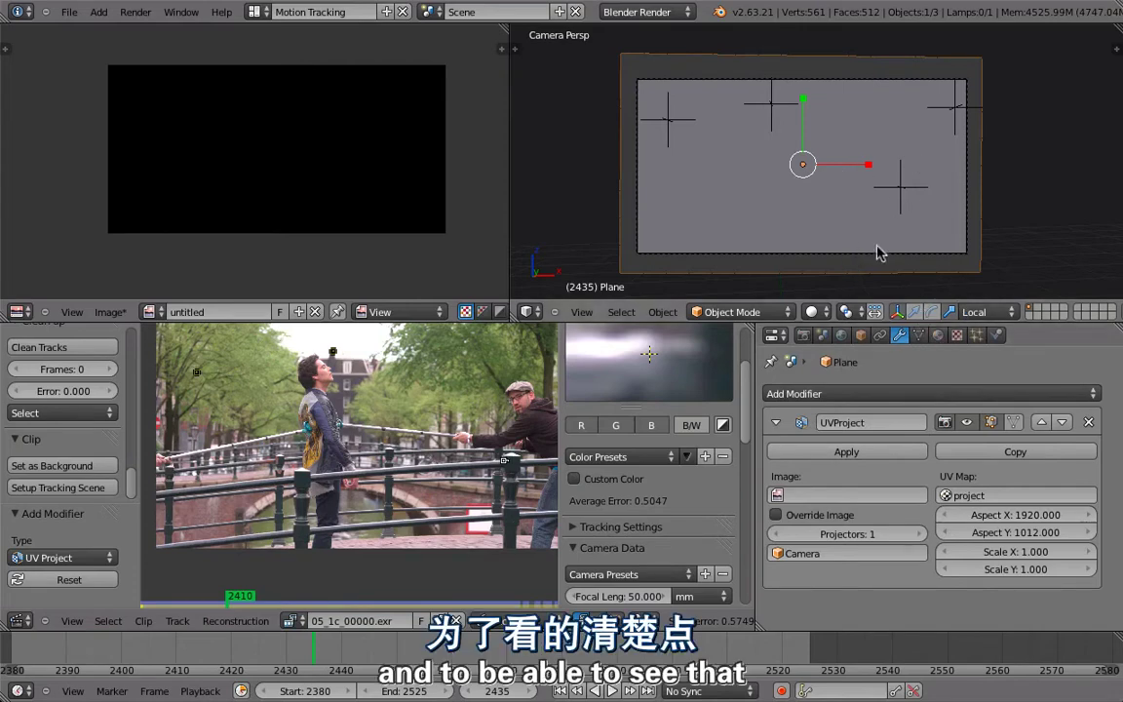
# Create a new material for the plane and make it shadeless
pyautogui.click(937, 334)
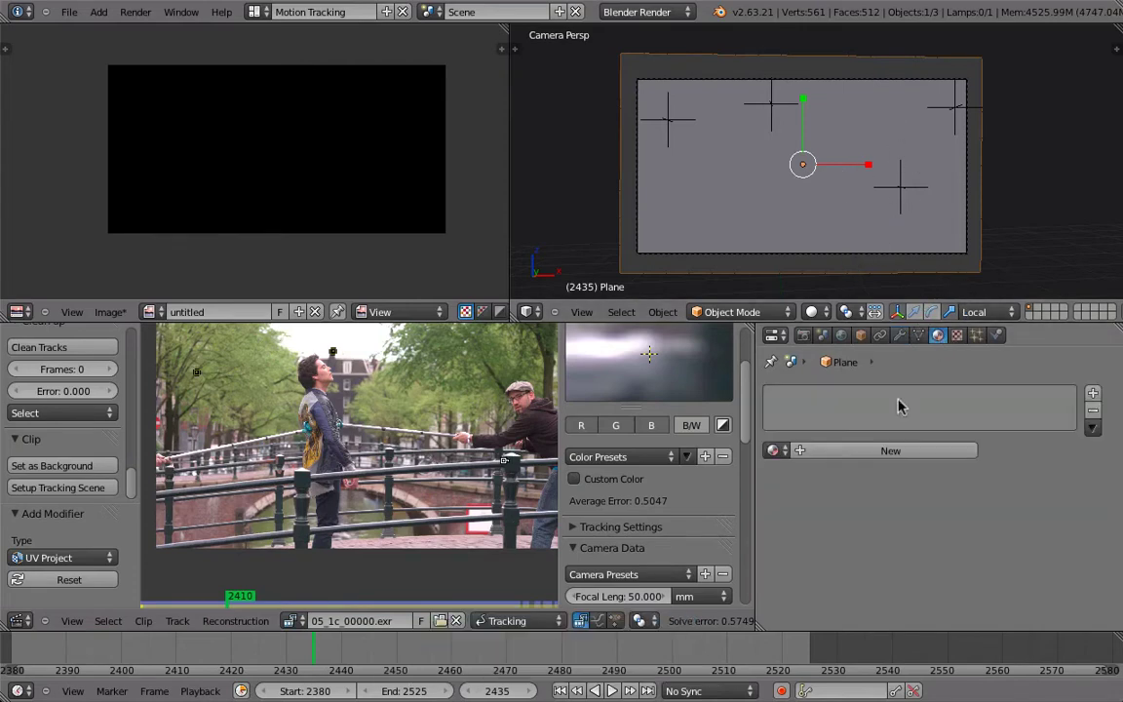
pyautogui.click(887, 452)
pyautogui.scroll(-6, 802, 487)
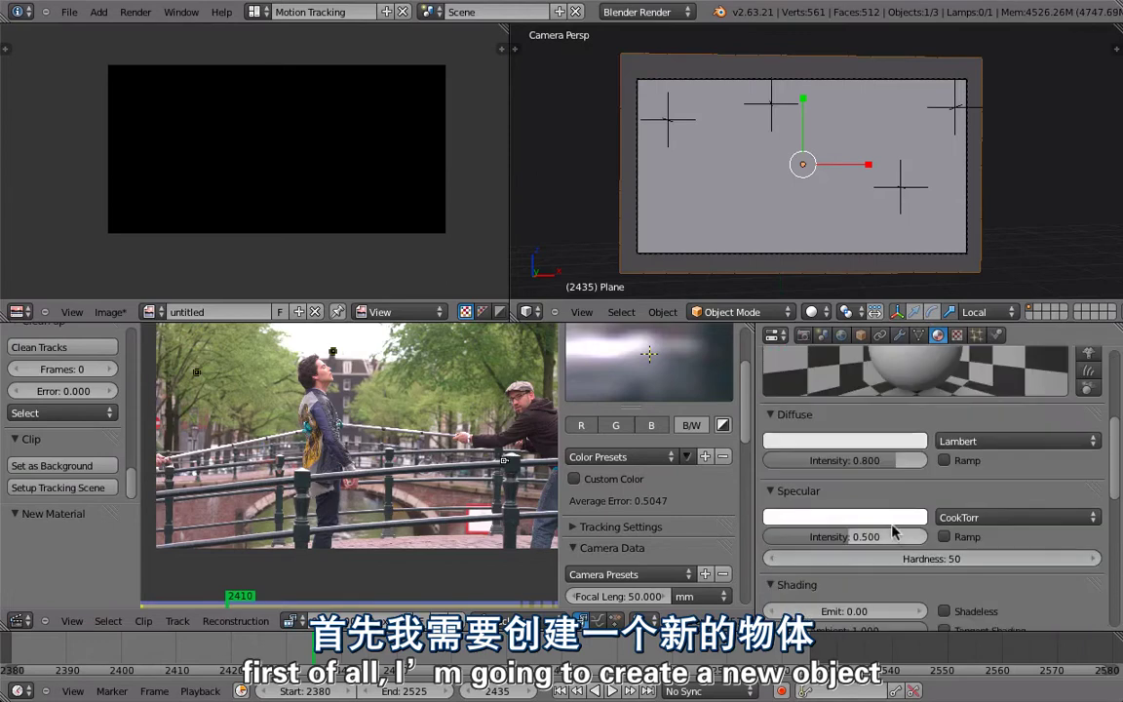
pyautogui.click(943, 613)
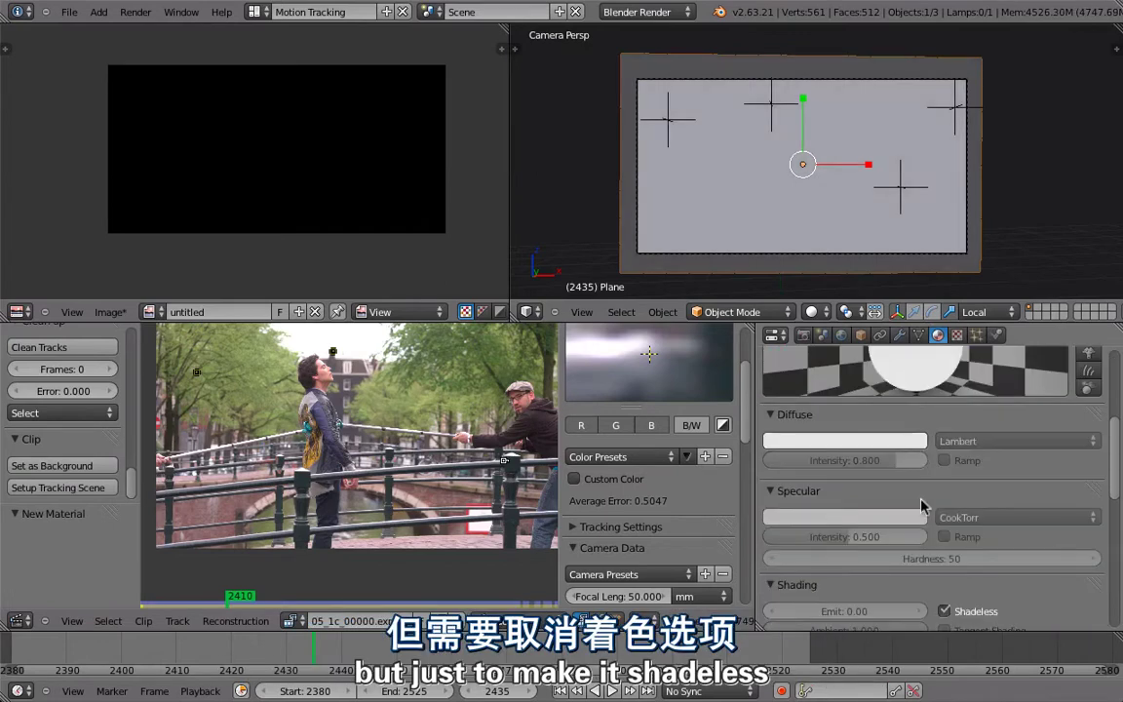
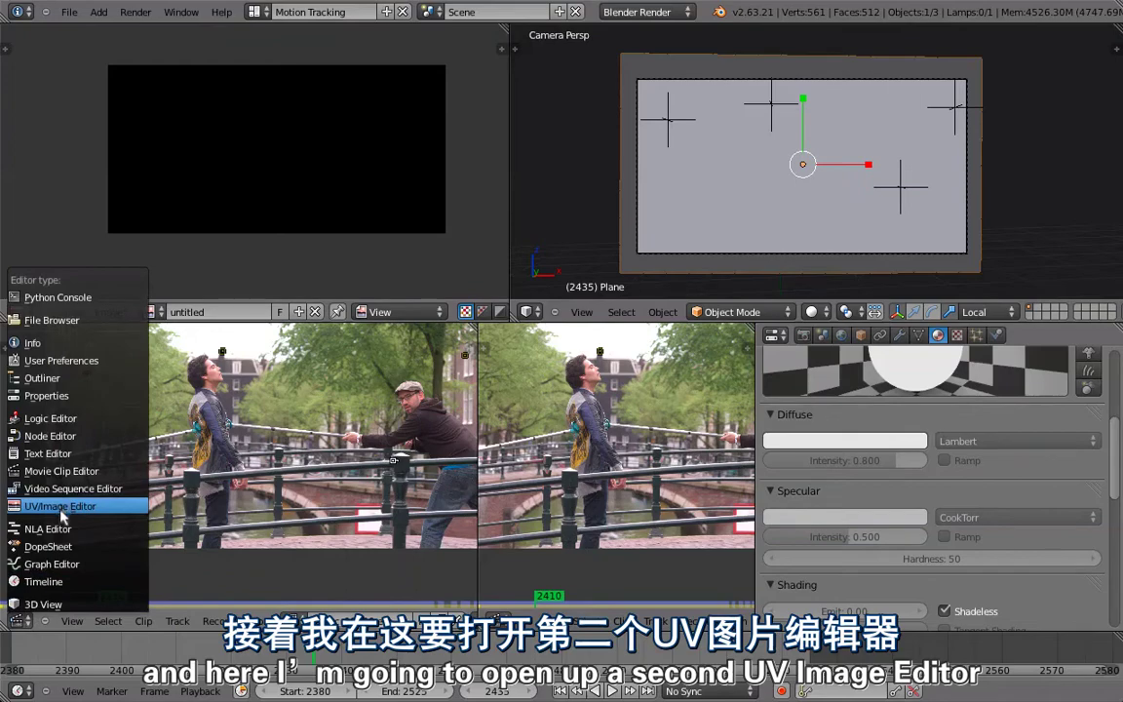
# In Edit Mode with the "project" UV map active, make one face near the plane's centre active and select the whole mesh
pyautogui.press('Tab')
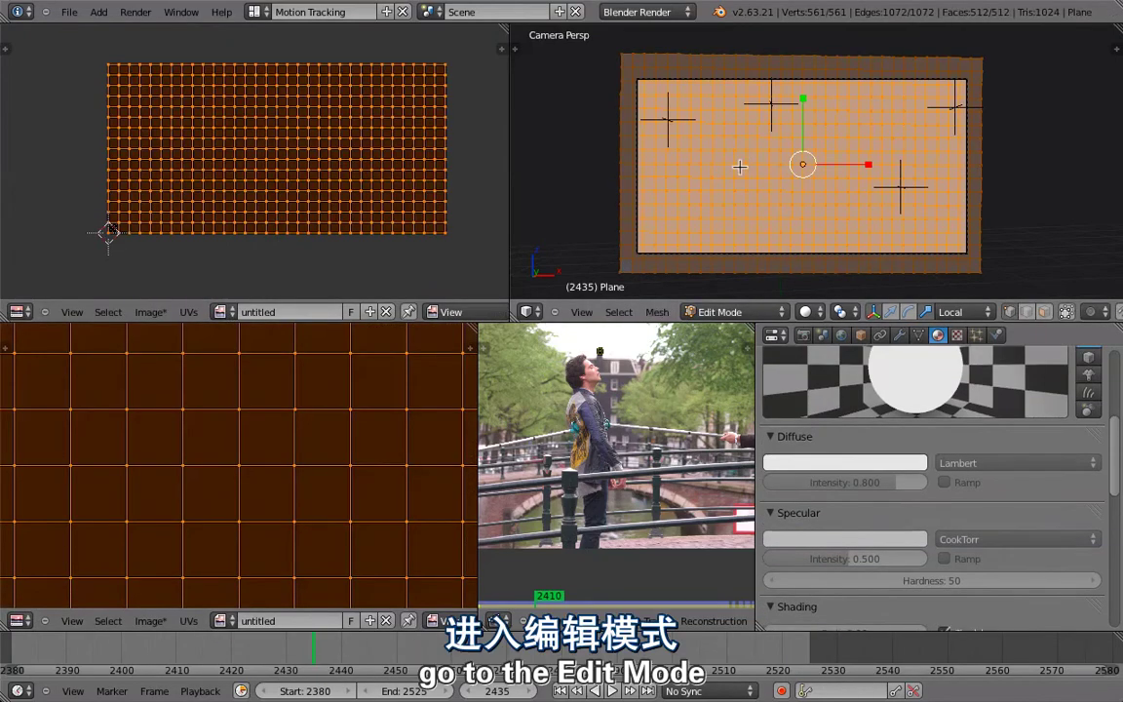
pyautogui.click(918, 334)
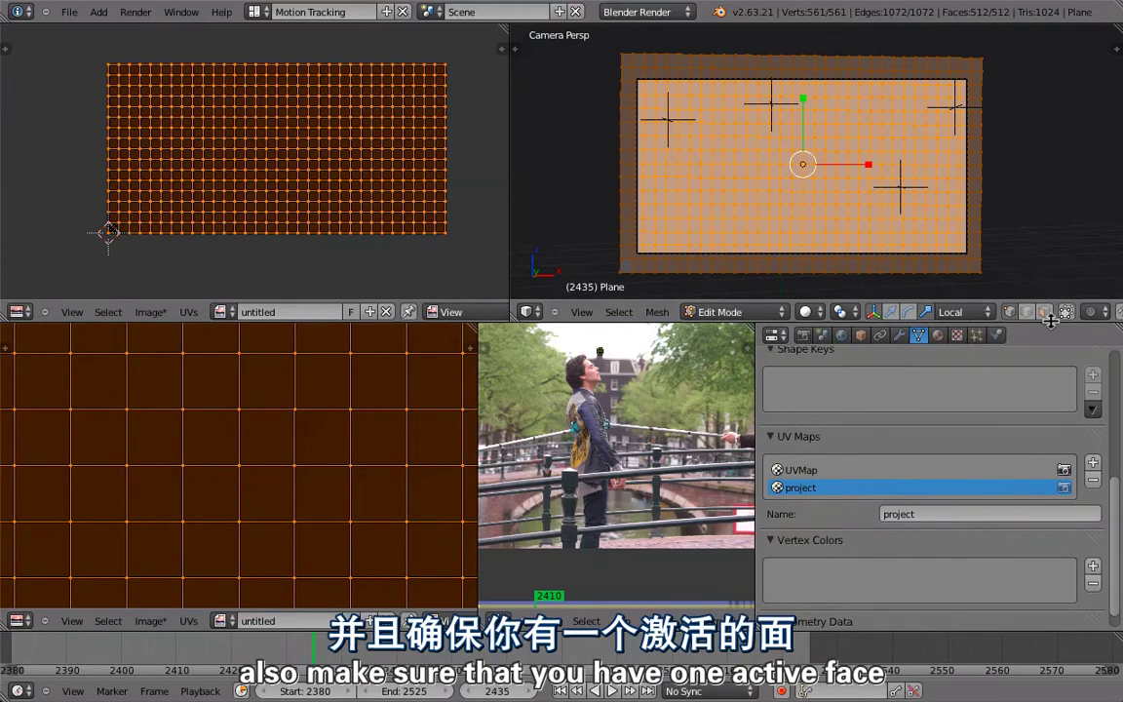
pyautogui.rightClick(810, 196)
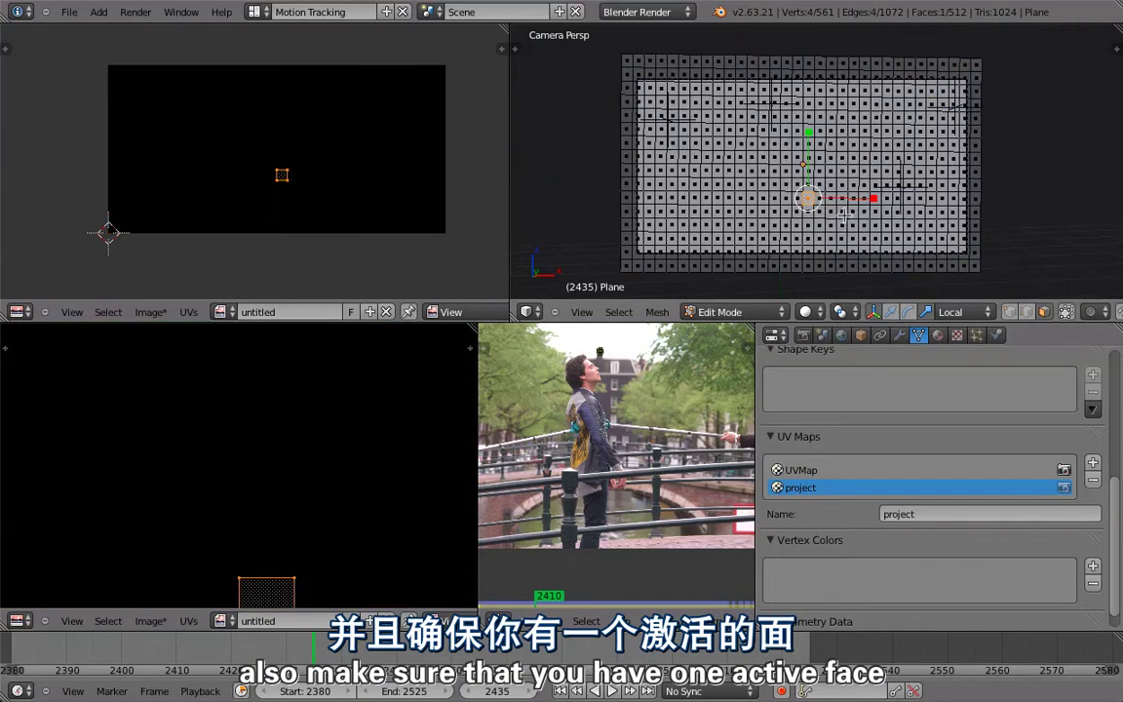
pyautogui.press('a')
pyautogui.press('a')
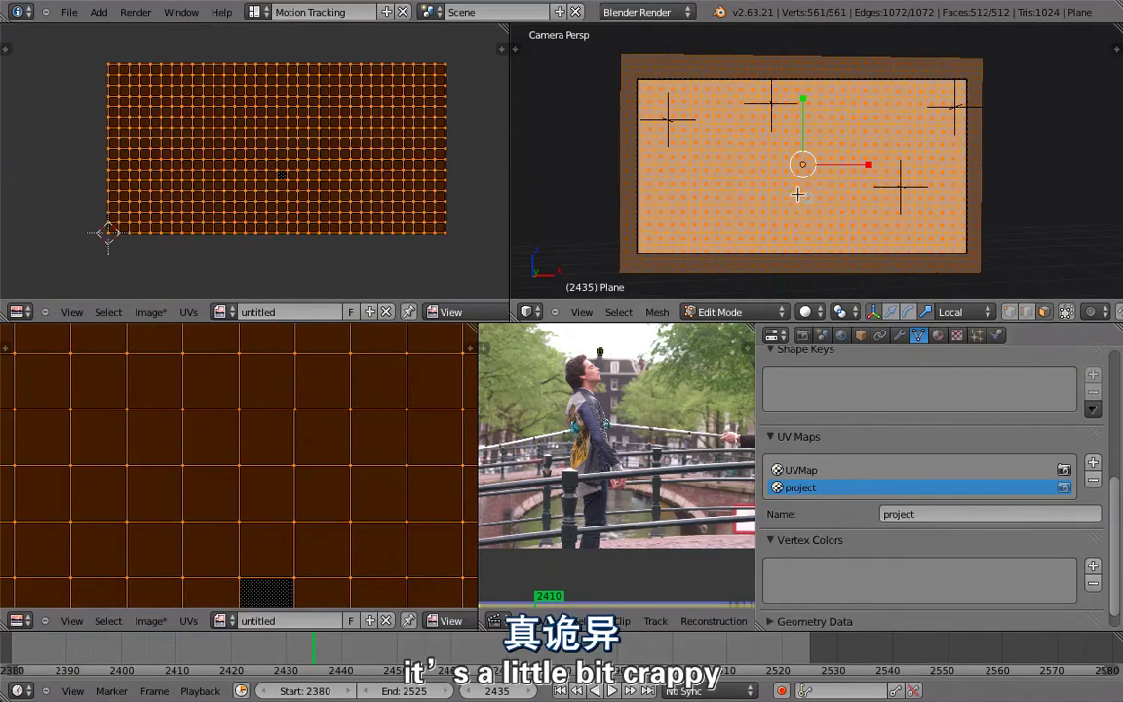
# Open the footage's first frame, 05_1c_00000.exr from the linear_hd folder, in the second UV/Image Editor
pyautogui.keyDown('ctrl'); pyautogui.moveTo(288, 497); pyautogui.dragTo(340, 379, button='middle'); pyautogui.keyUp('ctrl')
pyautogui.keyDown('ctrl'); pyautogui.moveTo(340, 379); pyautogui.dragTo(323, 429); pyautogui.keyUp('ctrl')
pyautogui.moveTo(321, 487); pyautogui.dragTo(303, 462, button='middle')
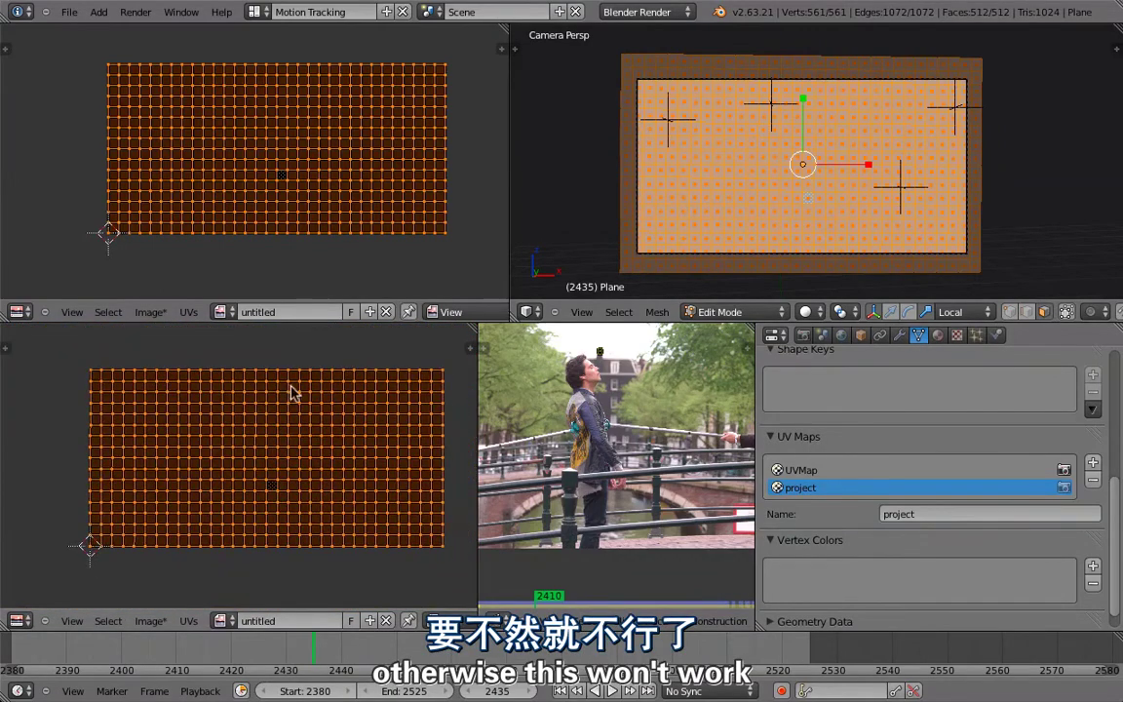
pyautogui.click(150, 620)
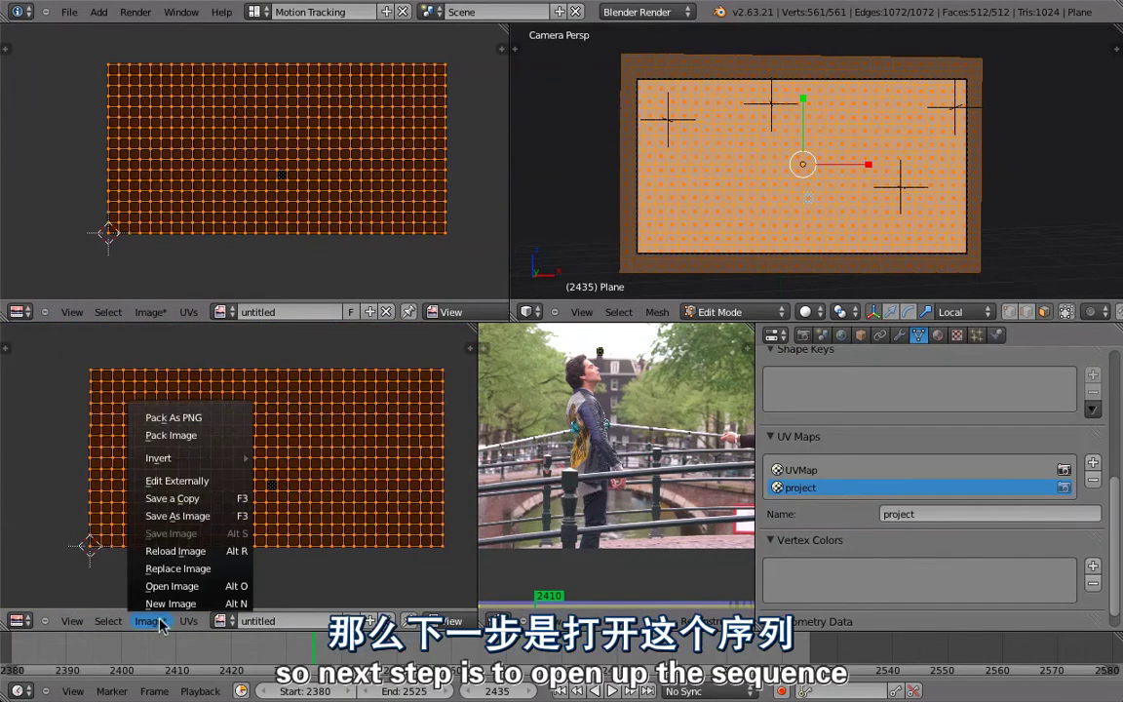
pyautogui.click(154, 527)
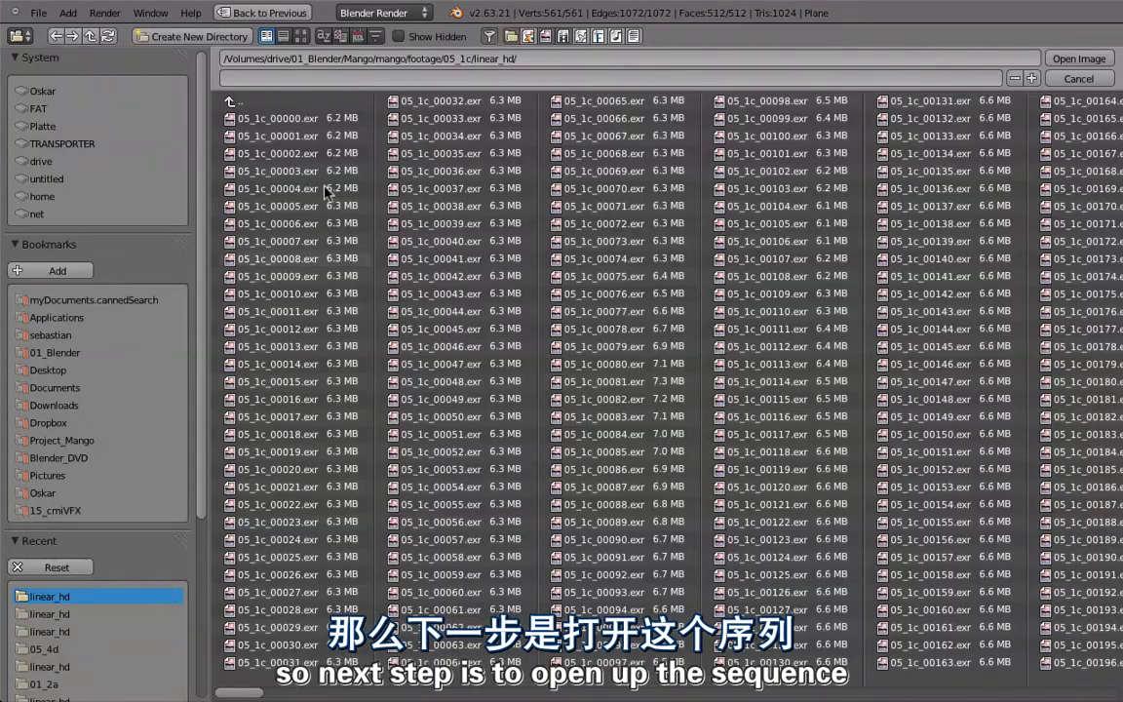
pyautogui.click(284, 119)
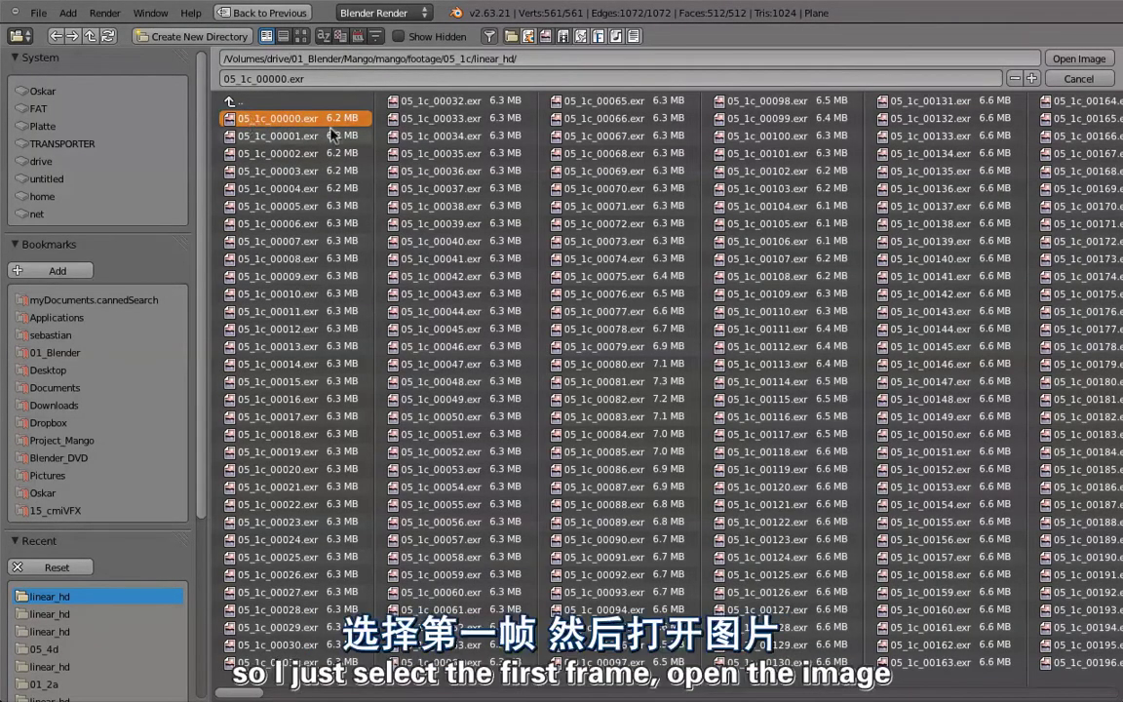
pyautogui.click(1063, 61)
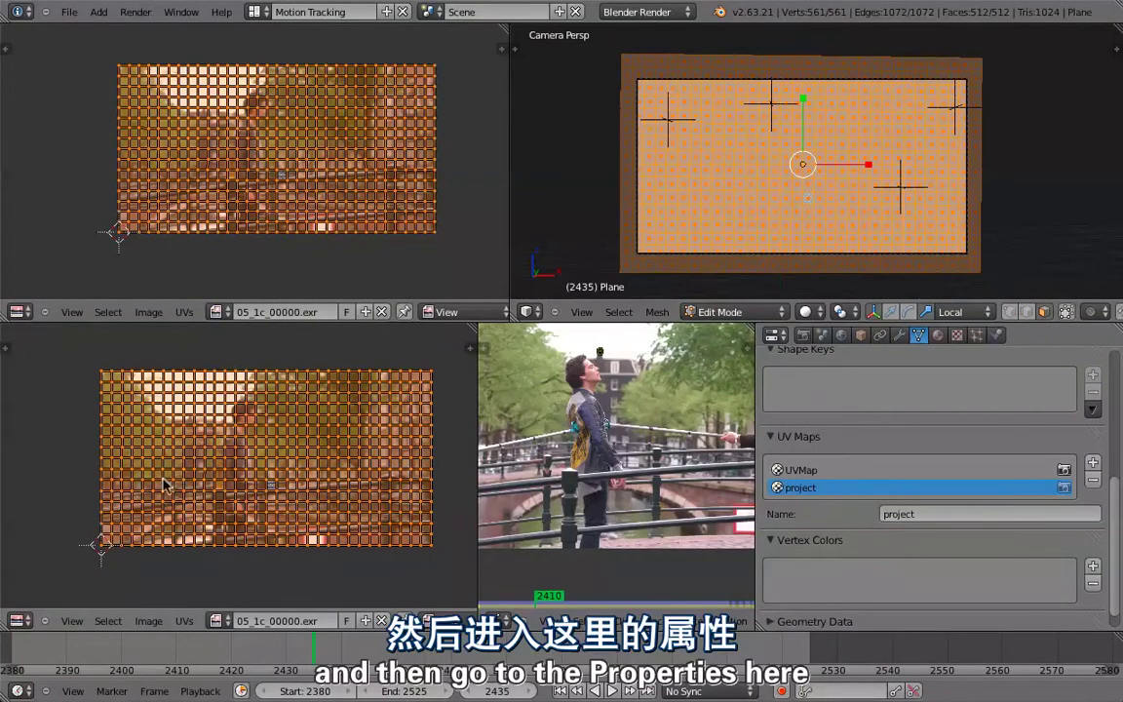
# Change the opened footage image's source to Image Sequence and bring its frame range settings into view
pyautogui.press('n')
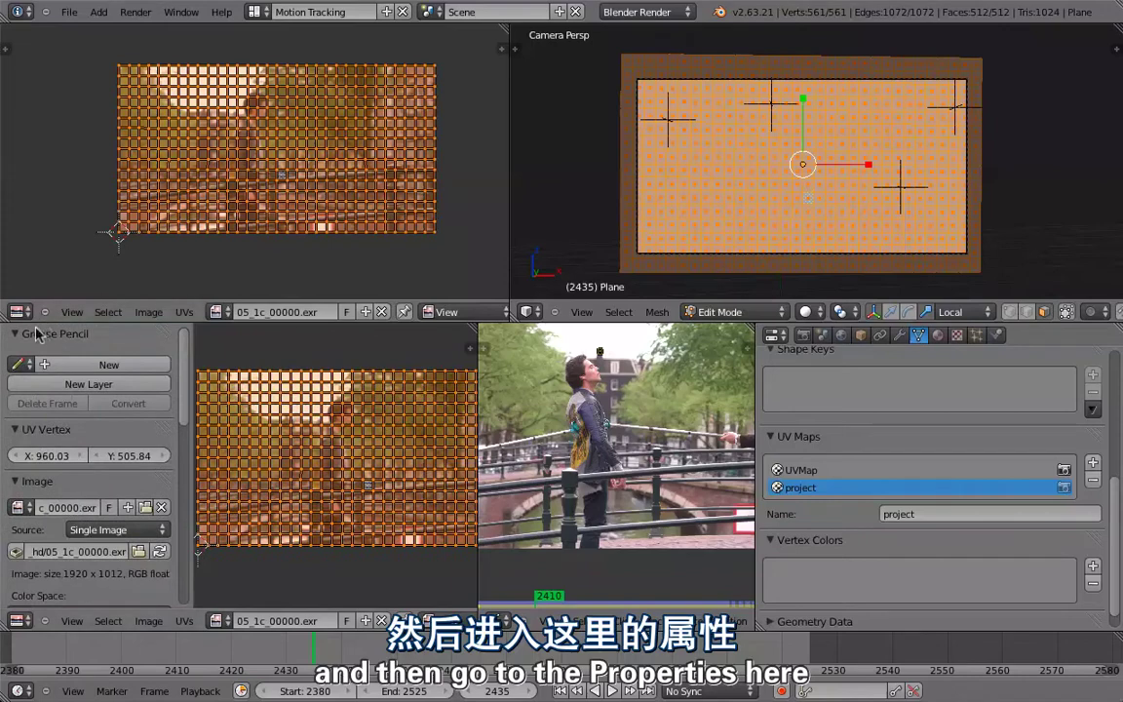
pyautogui.click(64, 337)
pyautogui.click(88, 455)
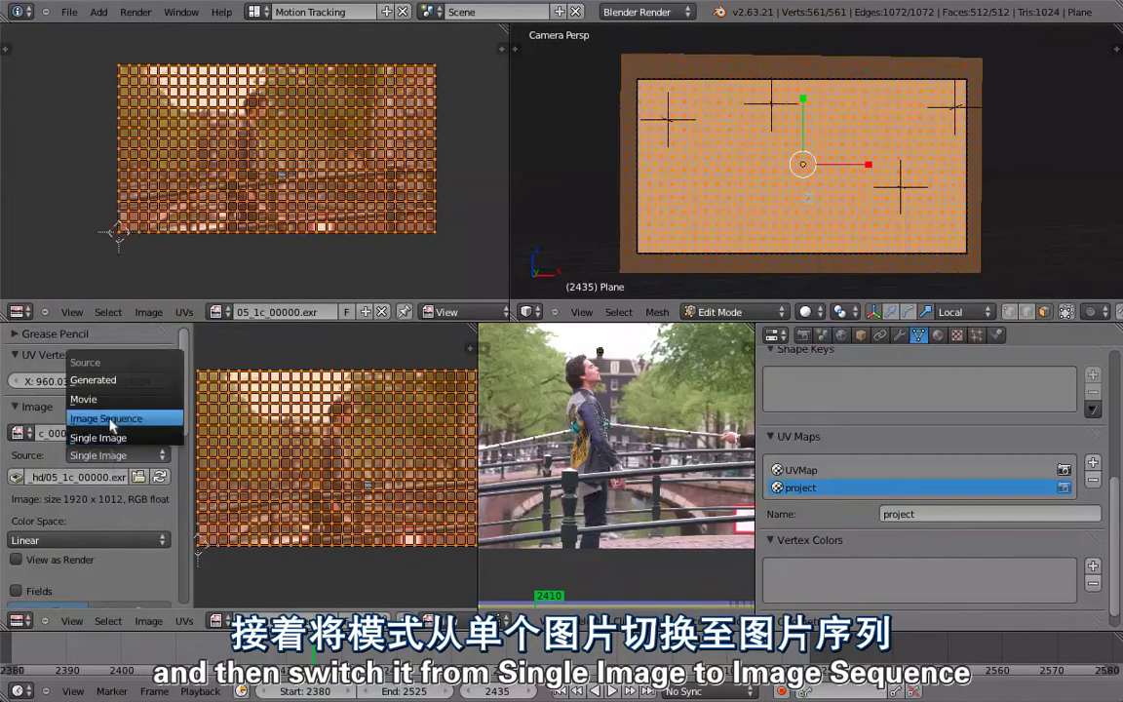
pyautogui.click(106, 418)
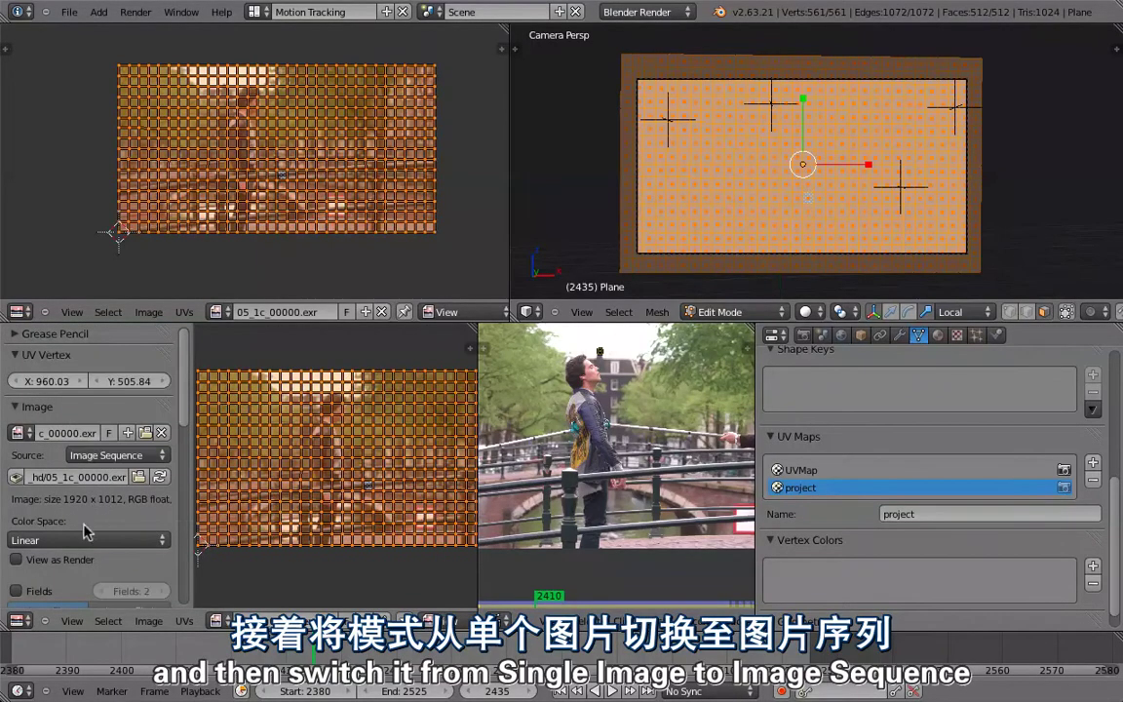
pyautogui.scroll(-5, 42, 585)
pyautogui.scroll(-2, 42, 591)
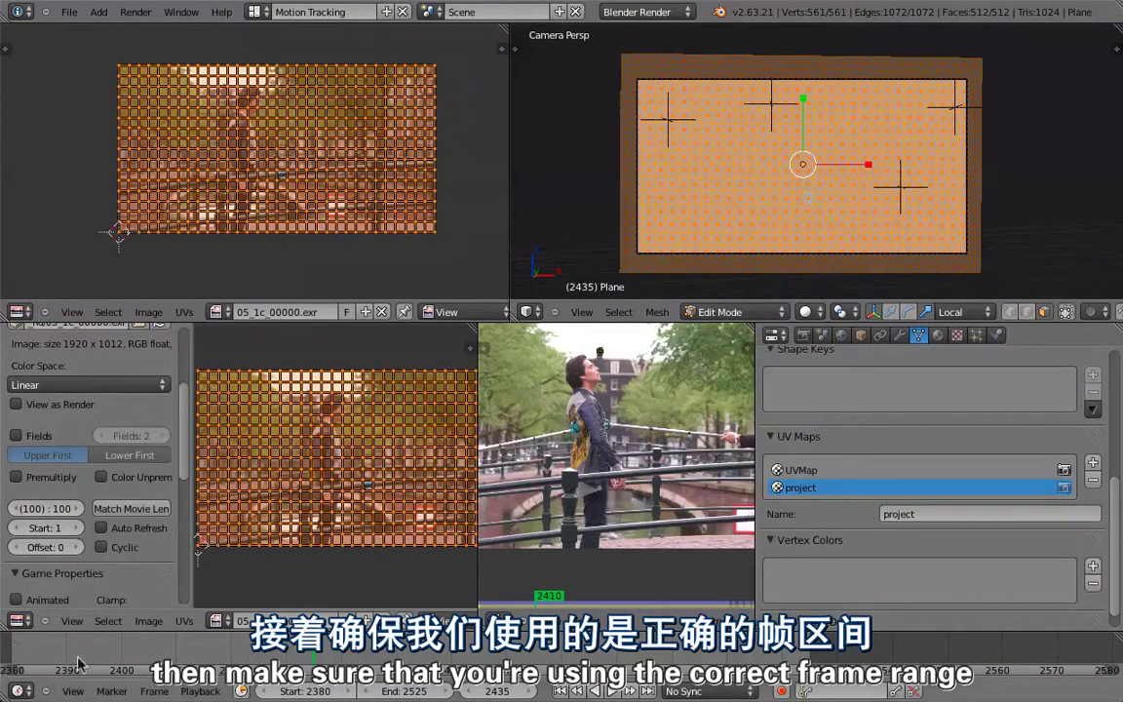
# Set the footage image sequence's frame count to 2540 and enable Auto Refresh
pyautogui.scroll(-4, 66, 655)
pyautogui.moveTo(67, 655); pyautogui.dragTo(207, 651, button='middle')
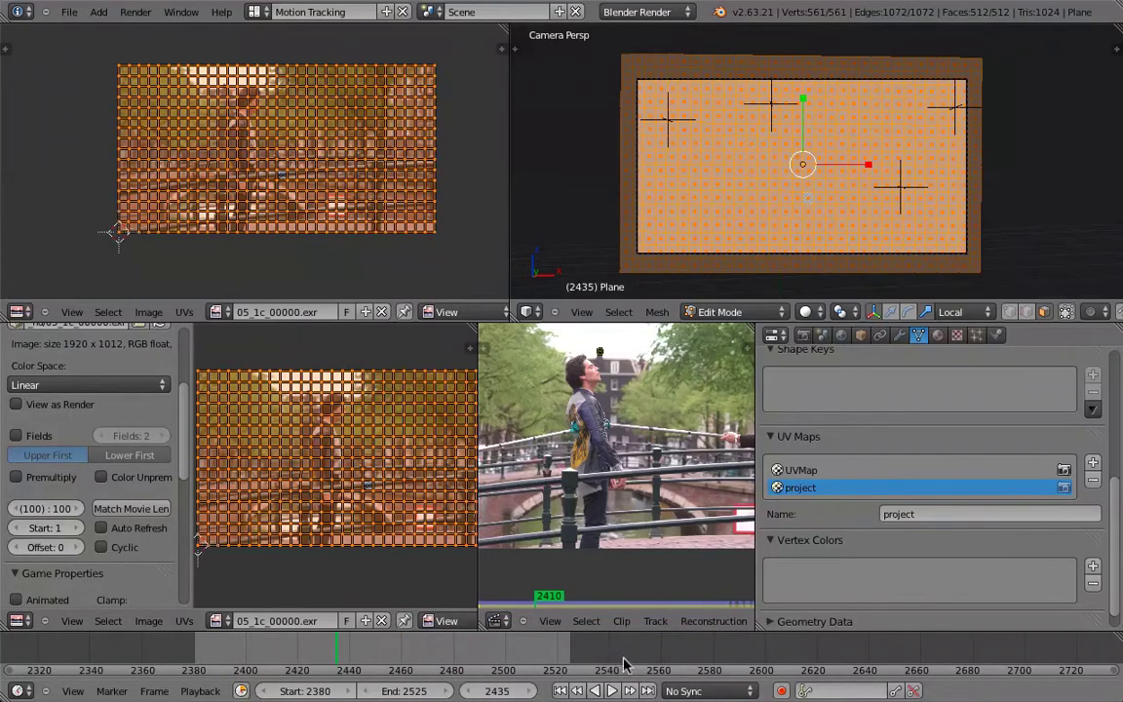
pyautogui.click(48, 509)
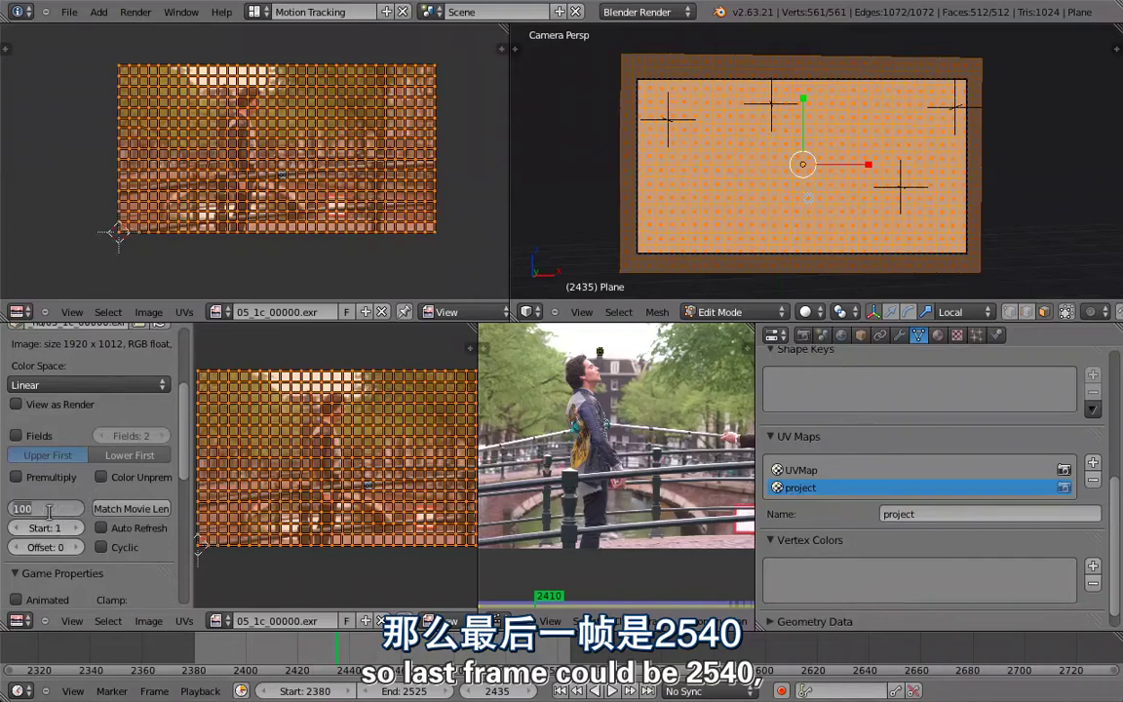
pyautogui.write('2540')
pyautogui.press('Return')
pyautogui.click(102, 530)
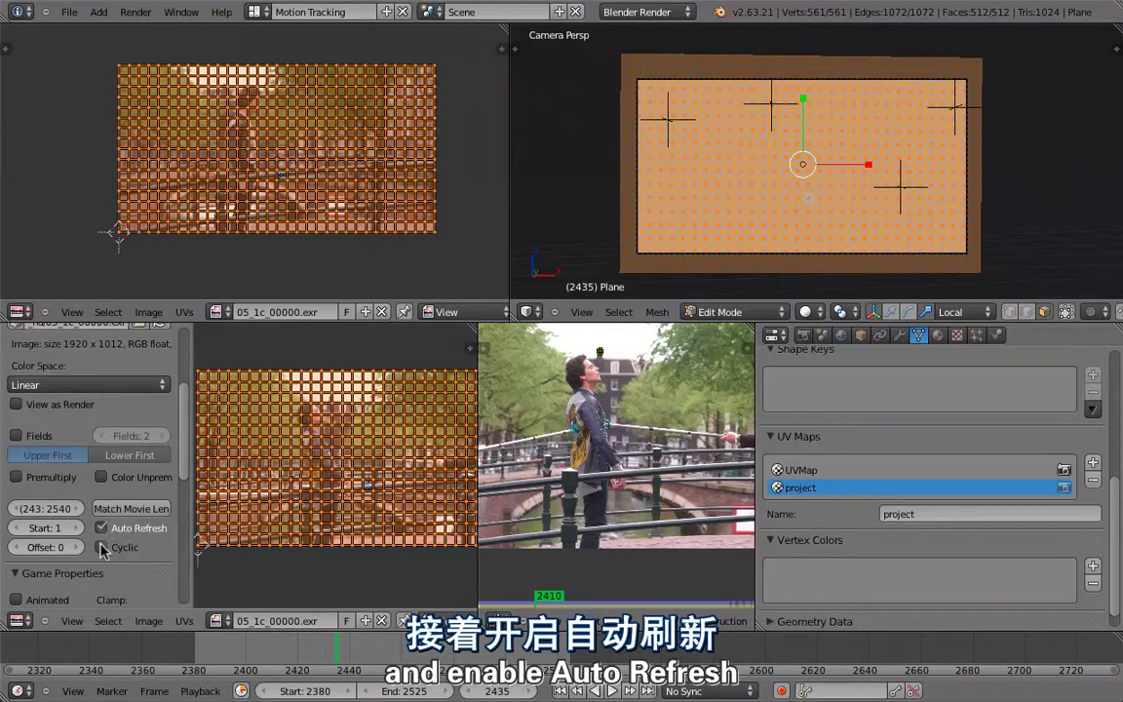
# Return the plane to Object Mode and step back one frame to frame 2434
pyautogui.press('Tab')
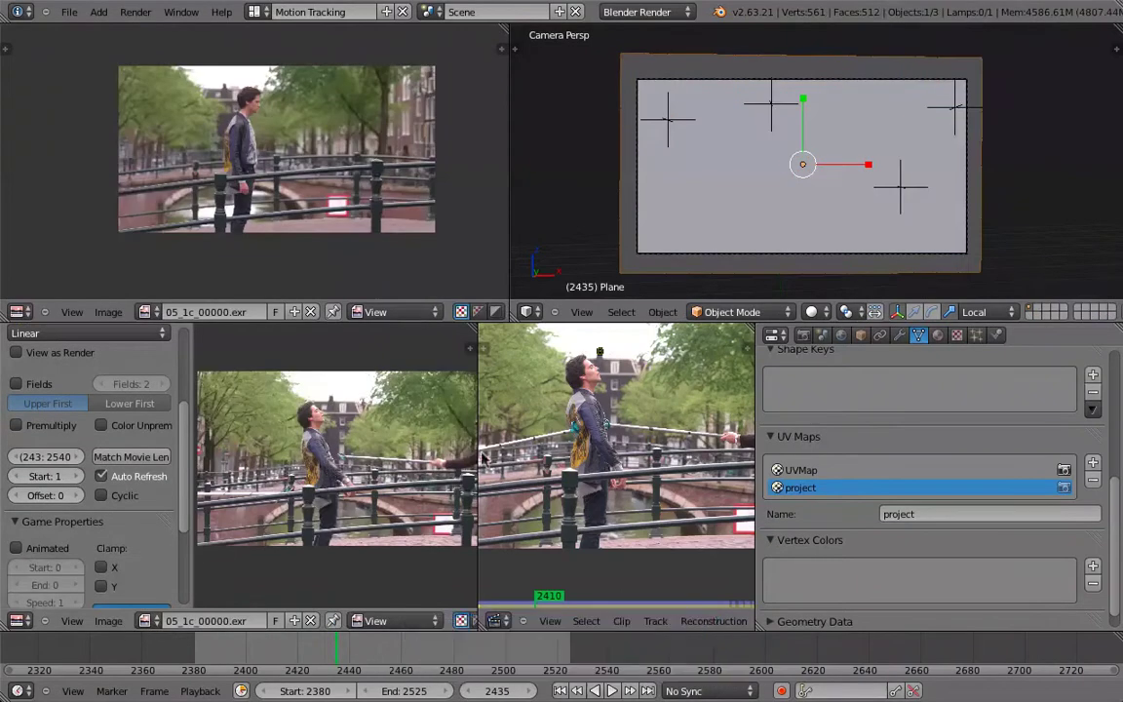
pyautogui.press('Up')
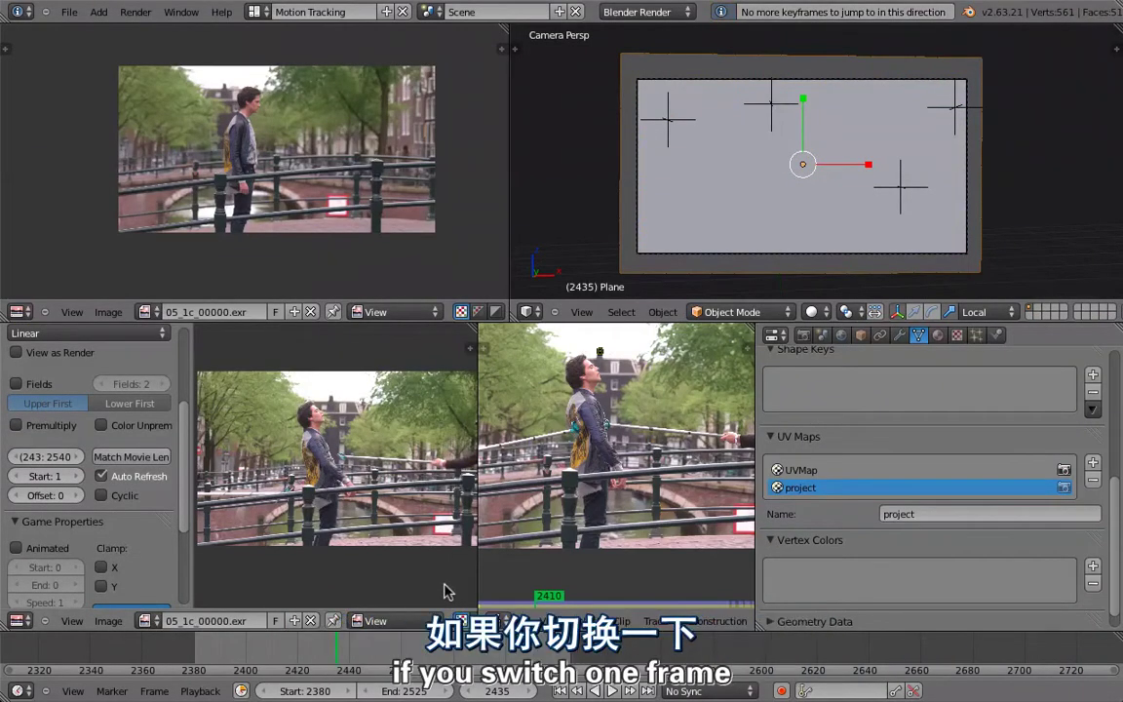
pyautogui.press('Left')
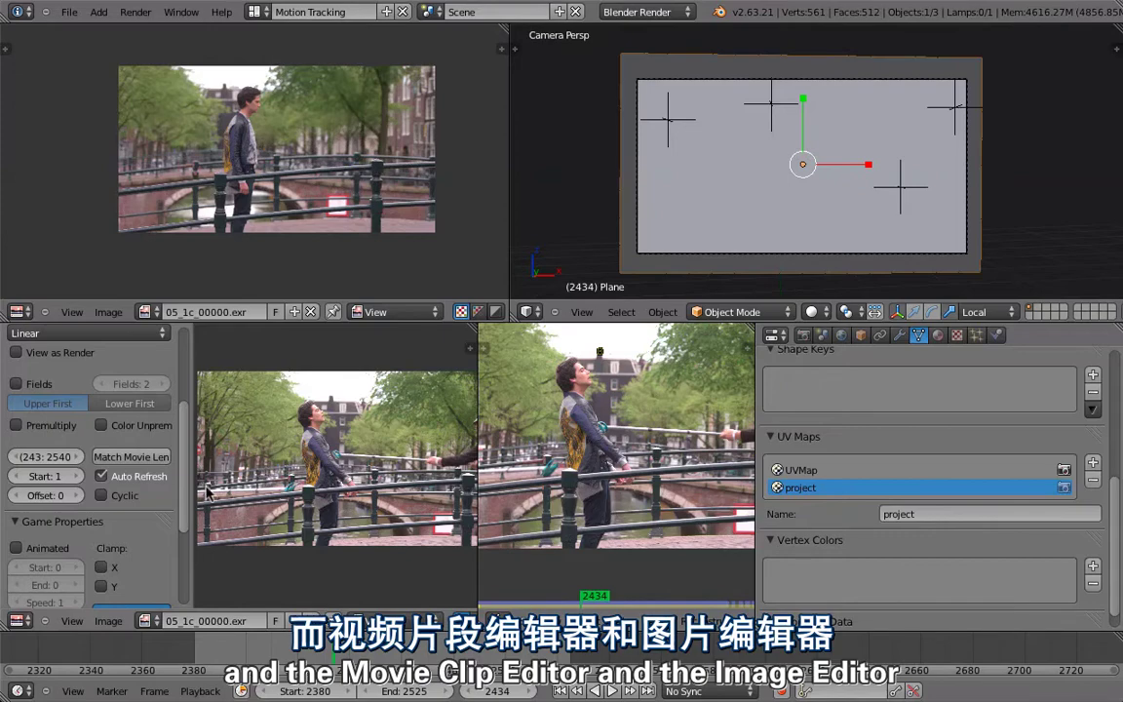
# Compare the actor's arm in the image sequence and the movie clip at frame 2434, and set the sequence's start frame to 2
pyautogui.keyDown('ctrl'); pyautogui.moveTo(341, 497); pyautogui.dragTo(286, 552, button='middle'); pyautogui.keyUp('ctrl')
pyautogui.moveTo(326, 456); pyautogui.dragTo(362, 469, button='middle')
pyautogui.scroll(2, 361, 473)
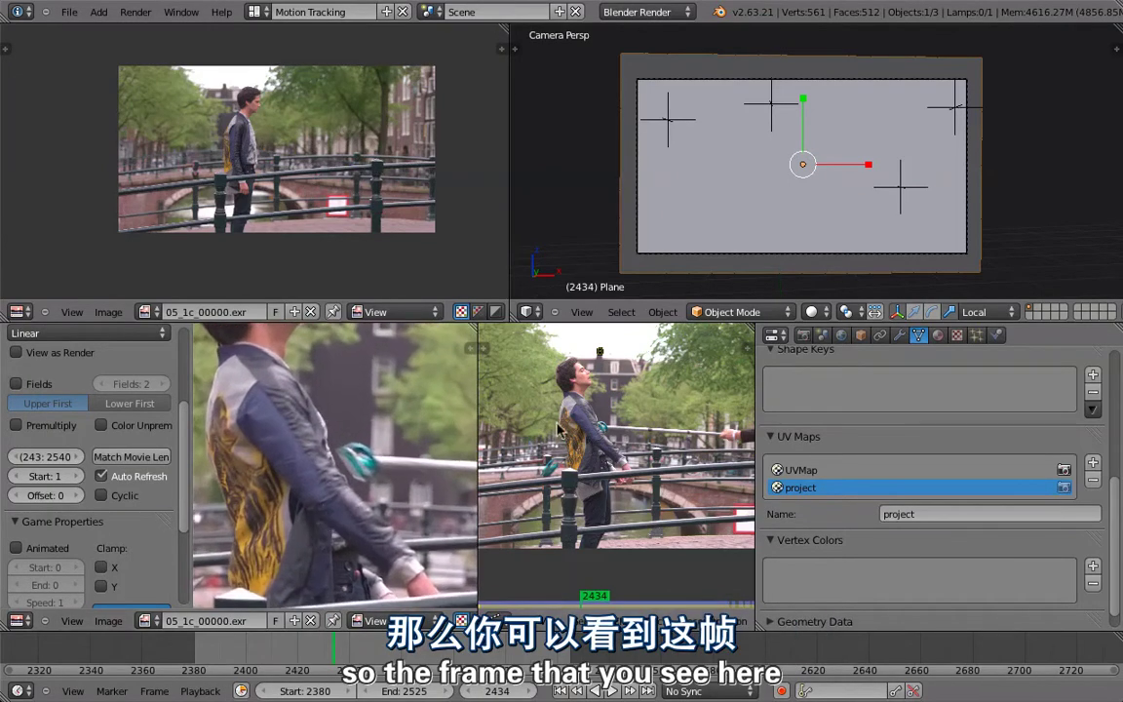
pyautogui.scroll(5, 622, 490)
pyautogui.scroll(1, 605, 527)
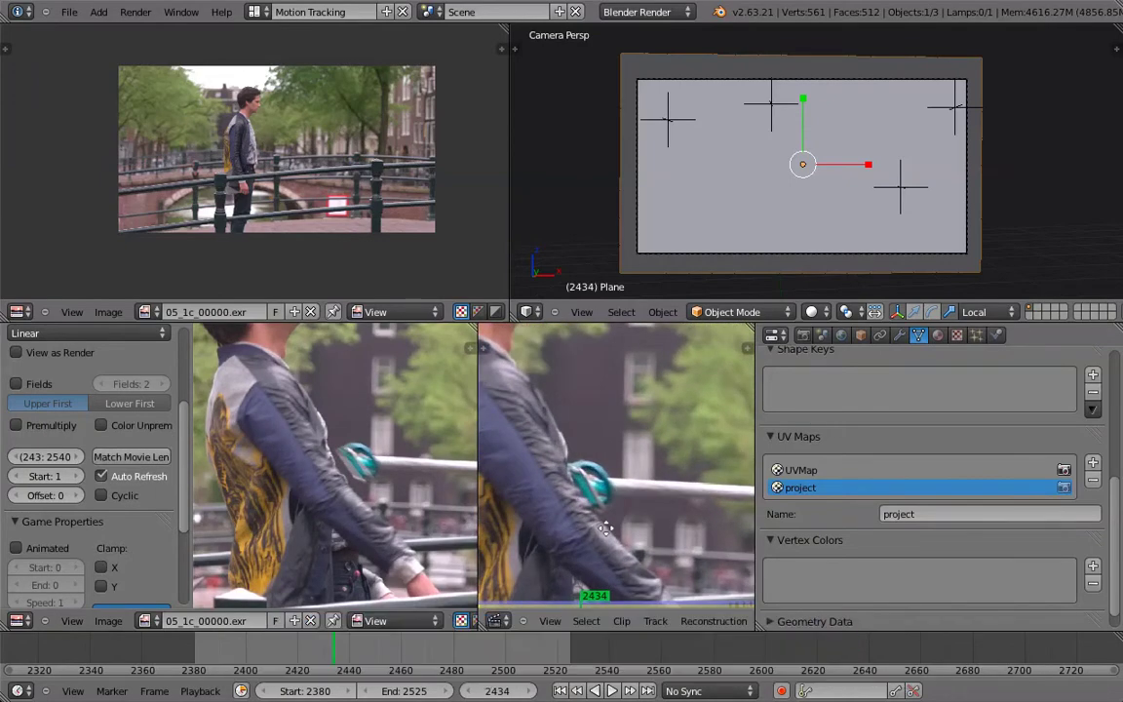
pyautogui.moveTo(605, 527); pyautogui.dragTo(626, 411, button='middle')
pyautogui.keyDown('ctrl'); pyautogui.click(620, 413); pyautogui.keyUp('ctrl')
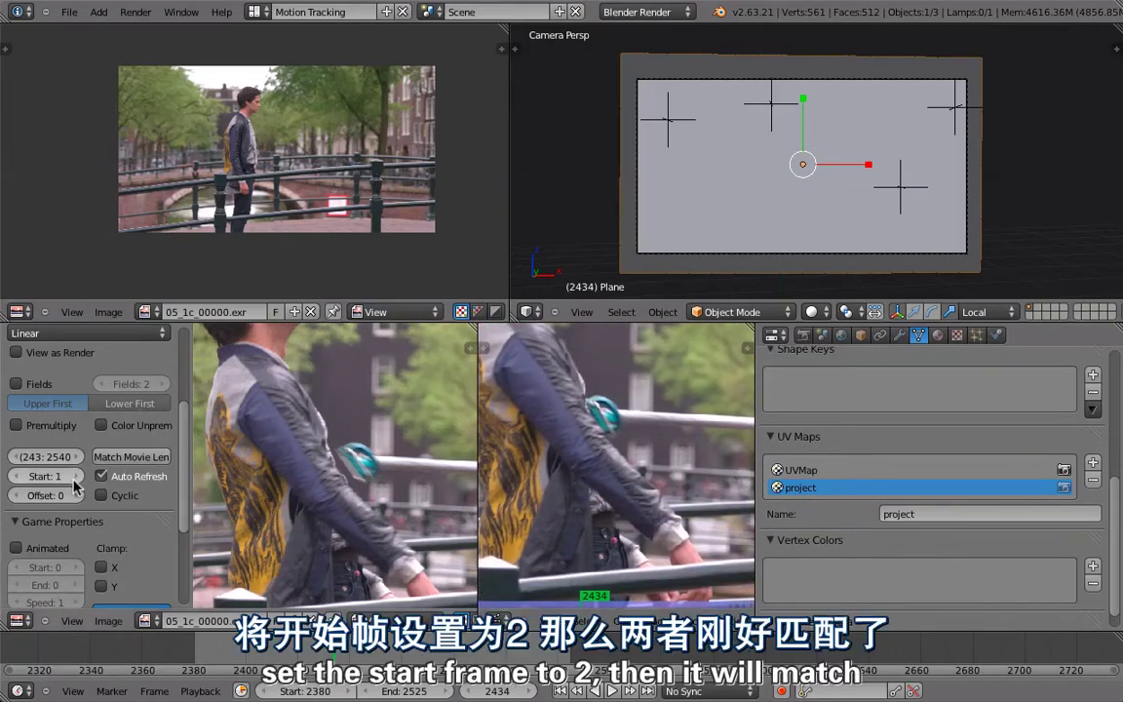
pyautogui.click(74, 473)
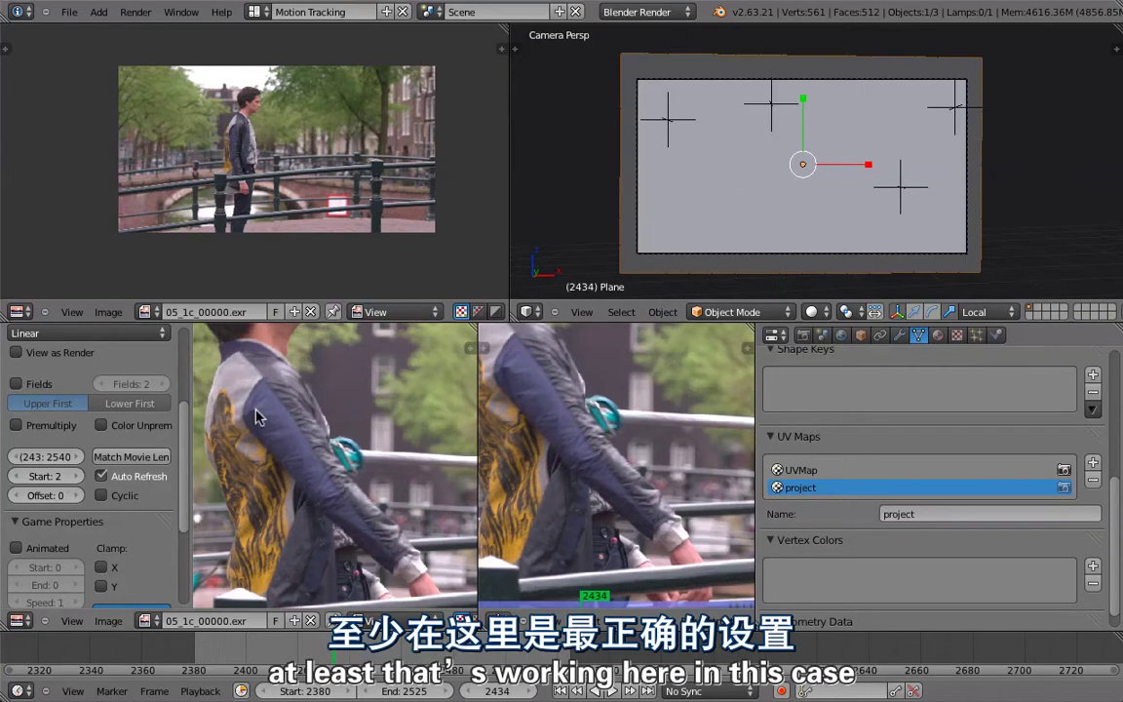
# Set the camera's background movie clip to display in front of the plane in the 3D view
pyautogui.press('n')
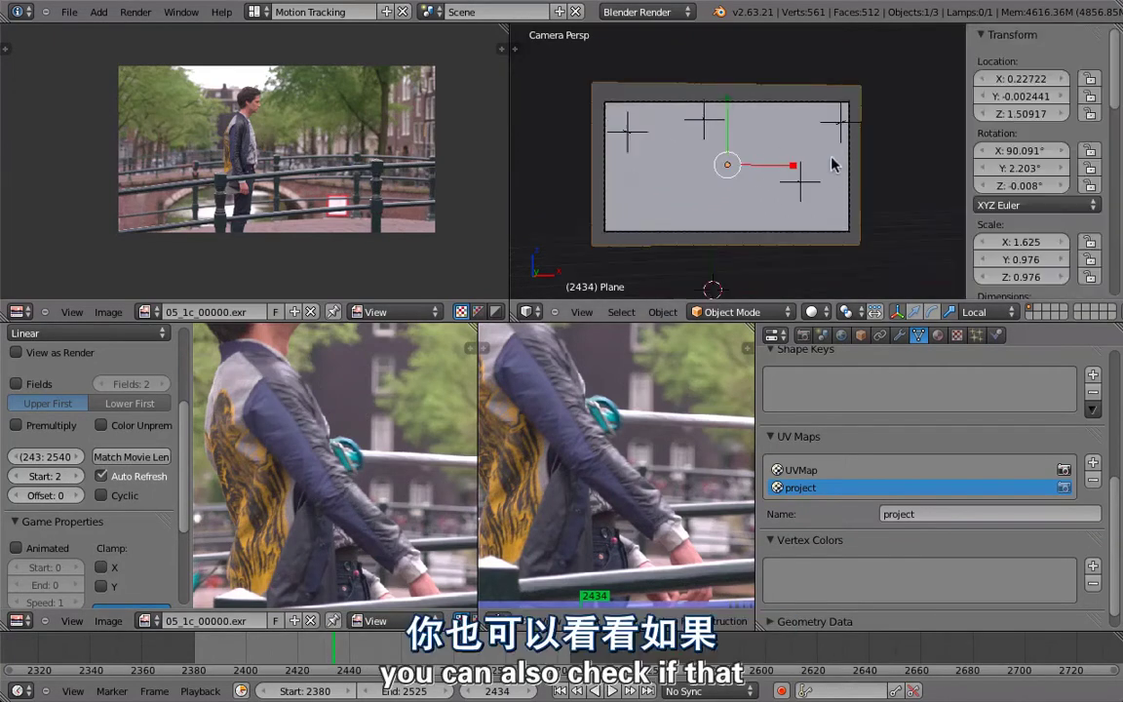
pyautogui.scroll(-10, 1023, 146)
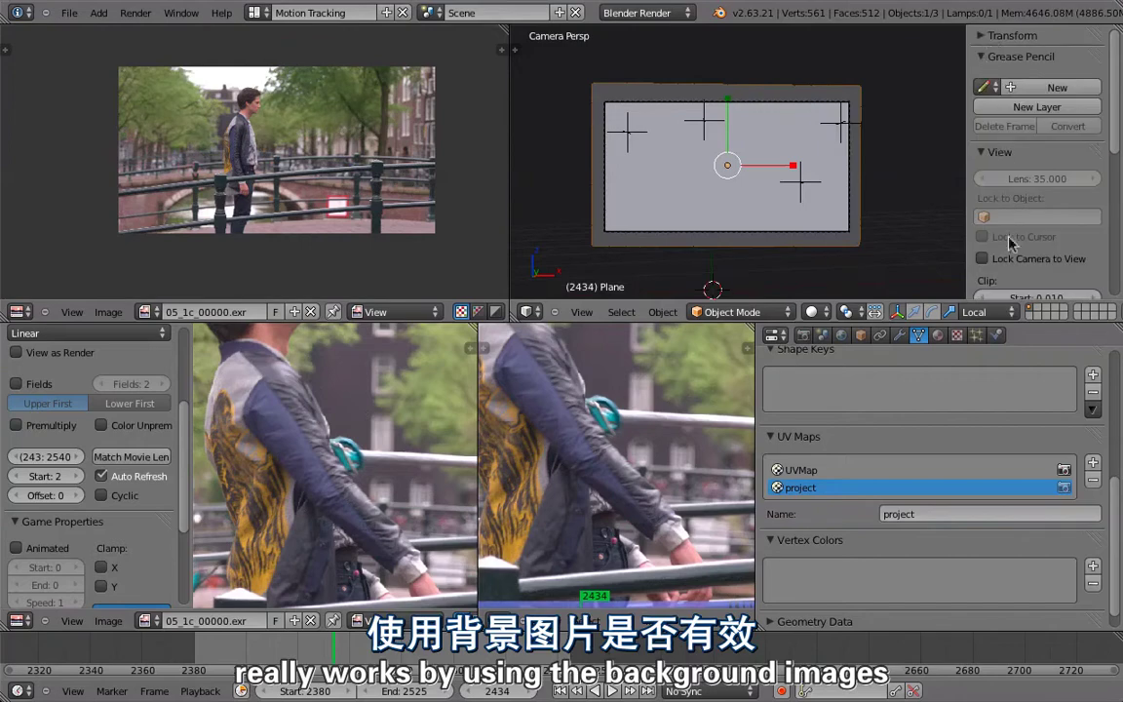
pyautogui.scroll(-3, 1033, 185)
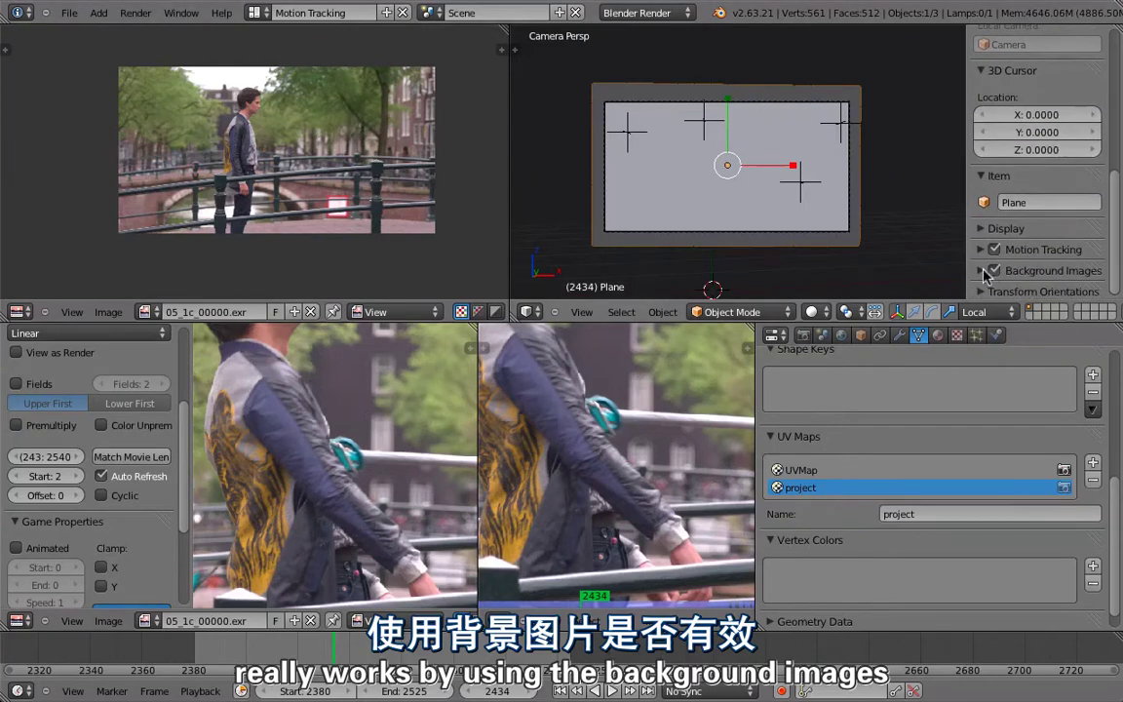
pyautogui.scroll(-5, 1021, 224)
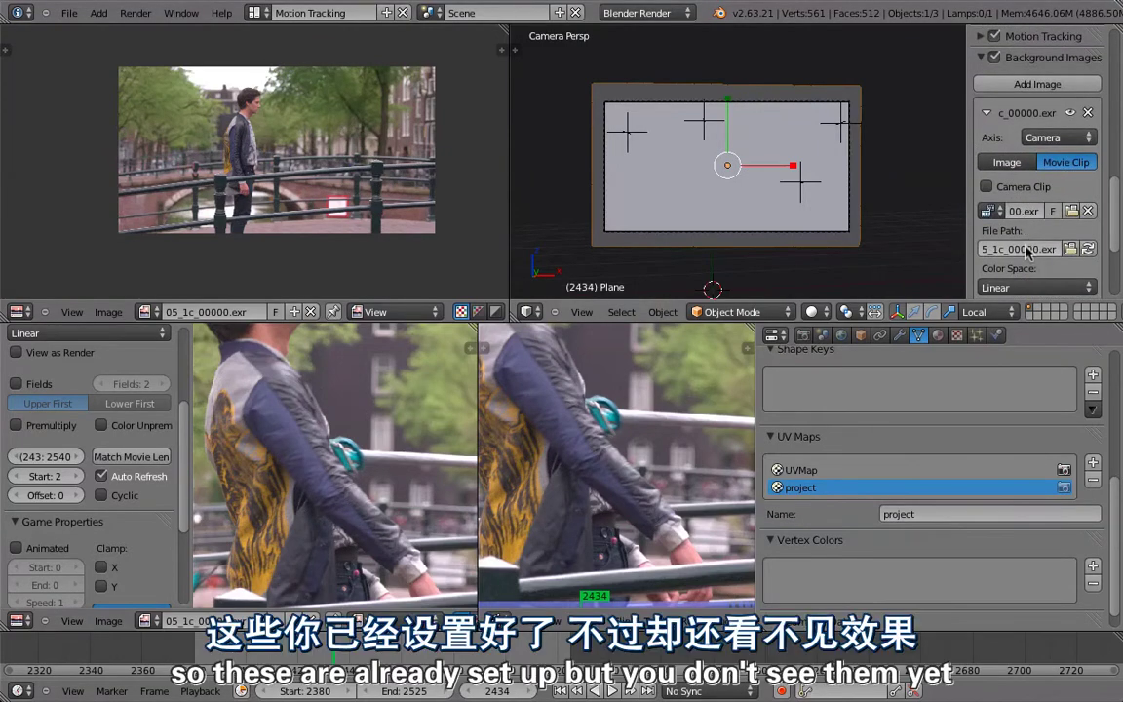
pyautogui.scroll(-2, 1033, 146)
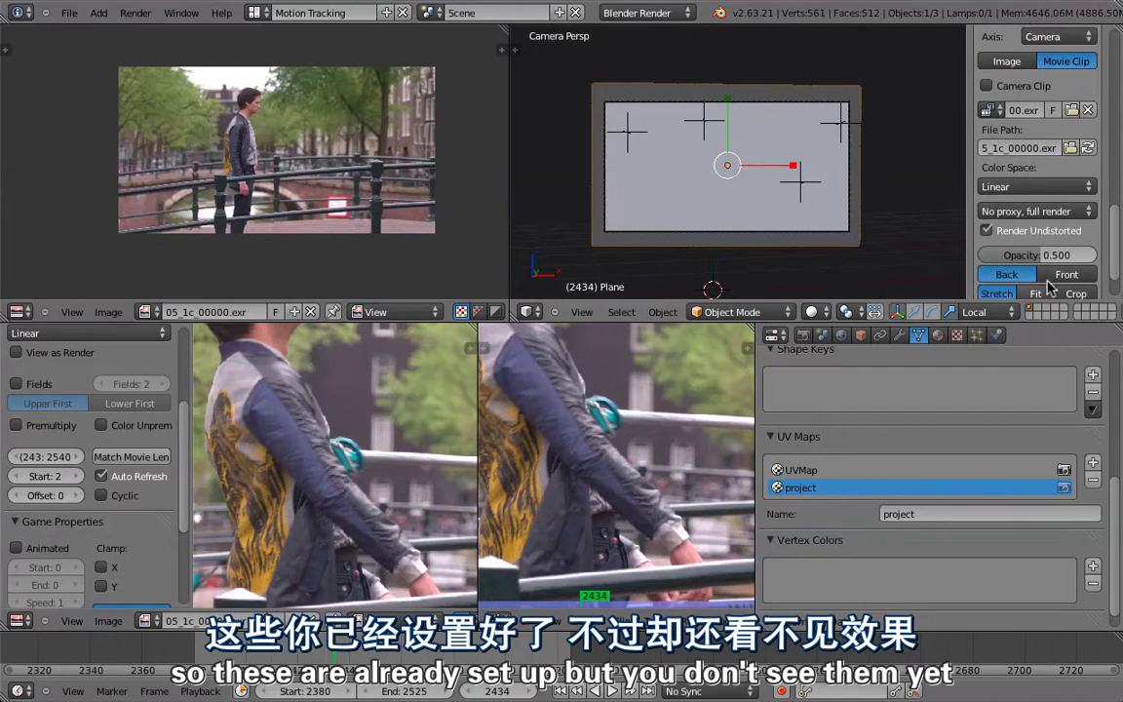
pyautogui.scroll(-2, 1043, 156)
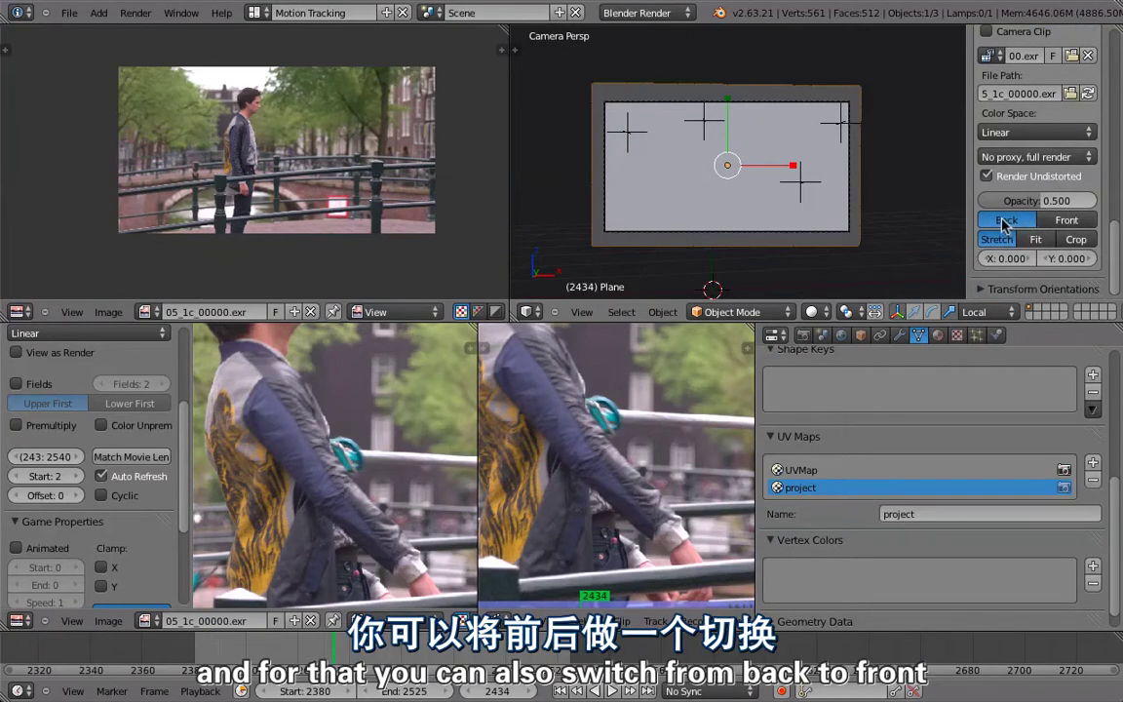
pyautogui.click(1066, 220)
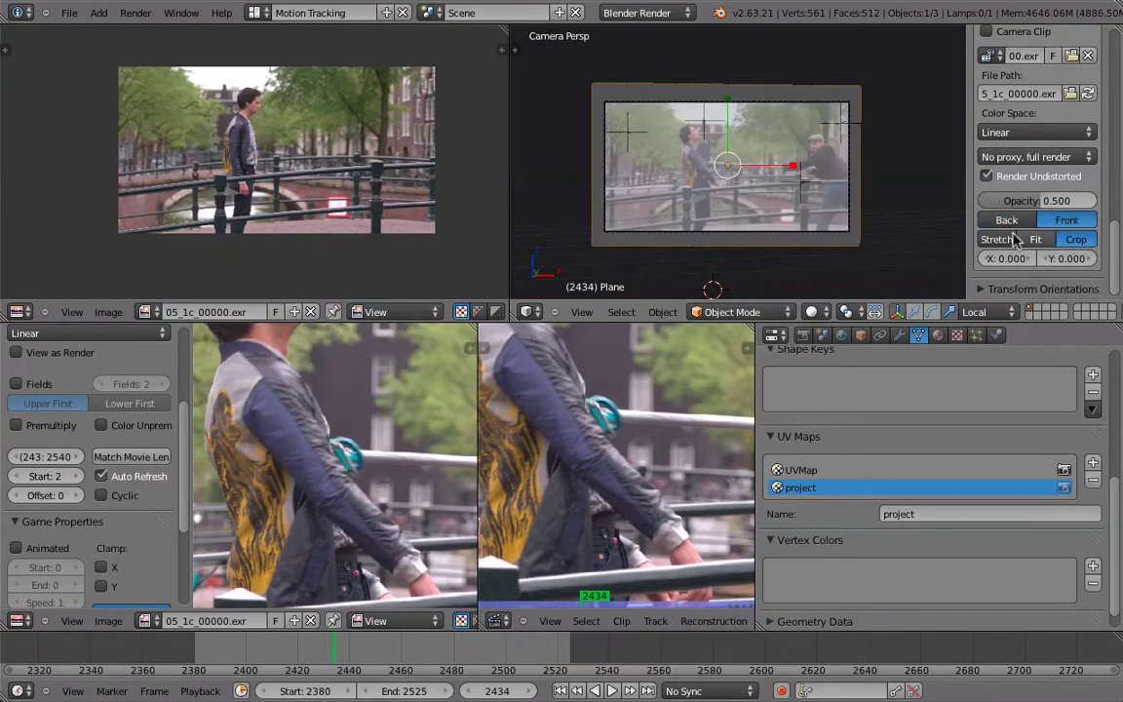
pyautogui.scroll(1, 761, 159)
pyautogui.scroll(2, 761, 158)
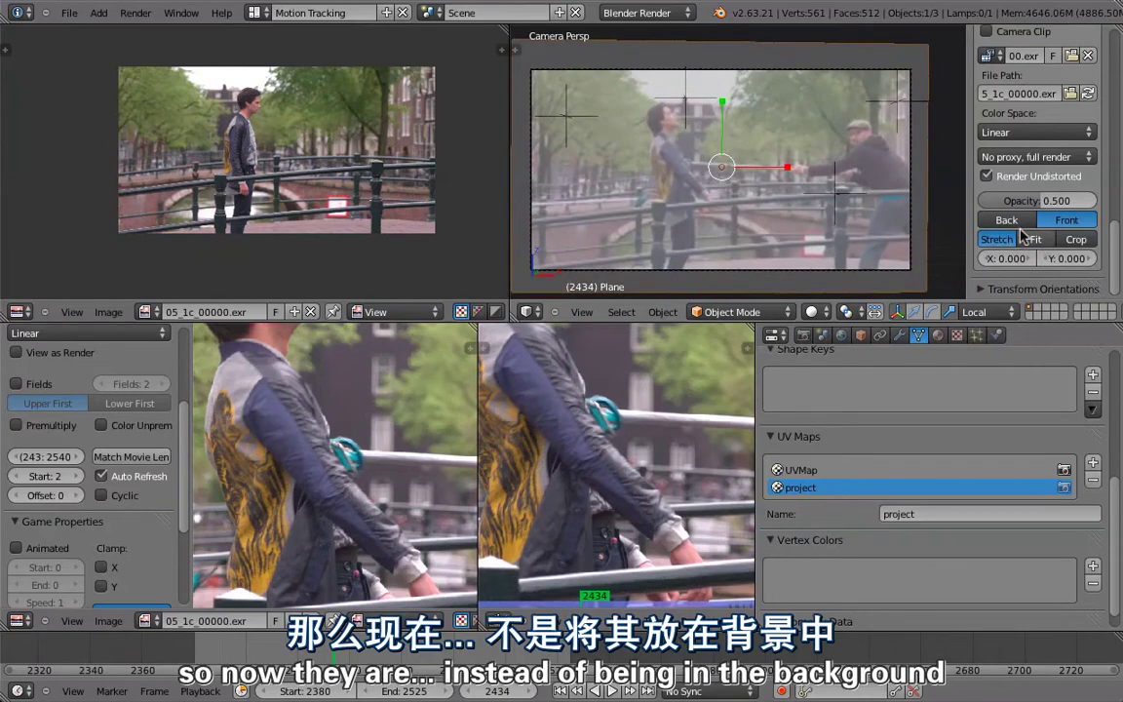
pyautogui.click(1004, 221)
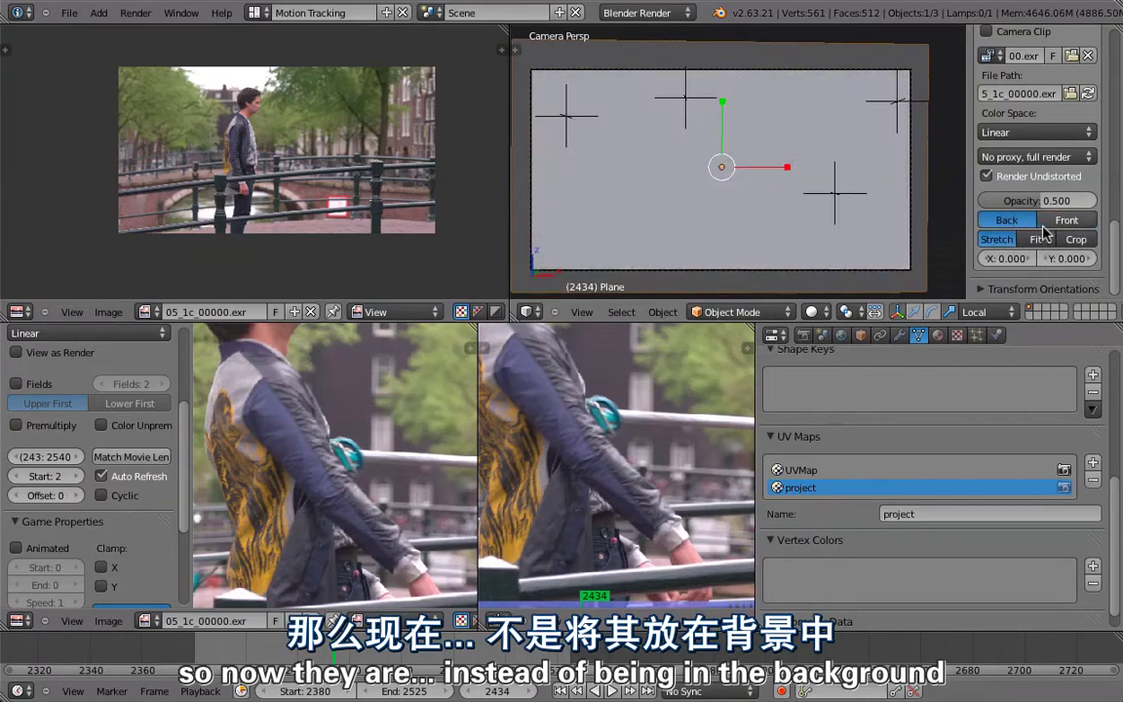
pyautogui.click(1044, 222)
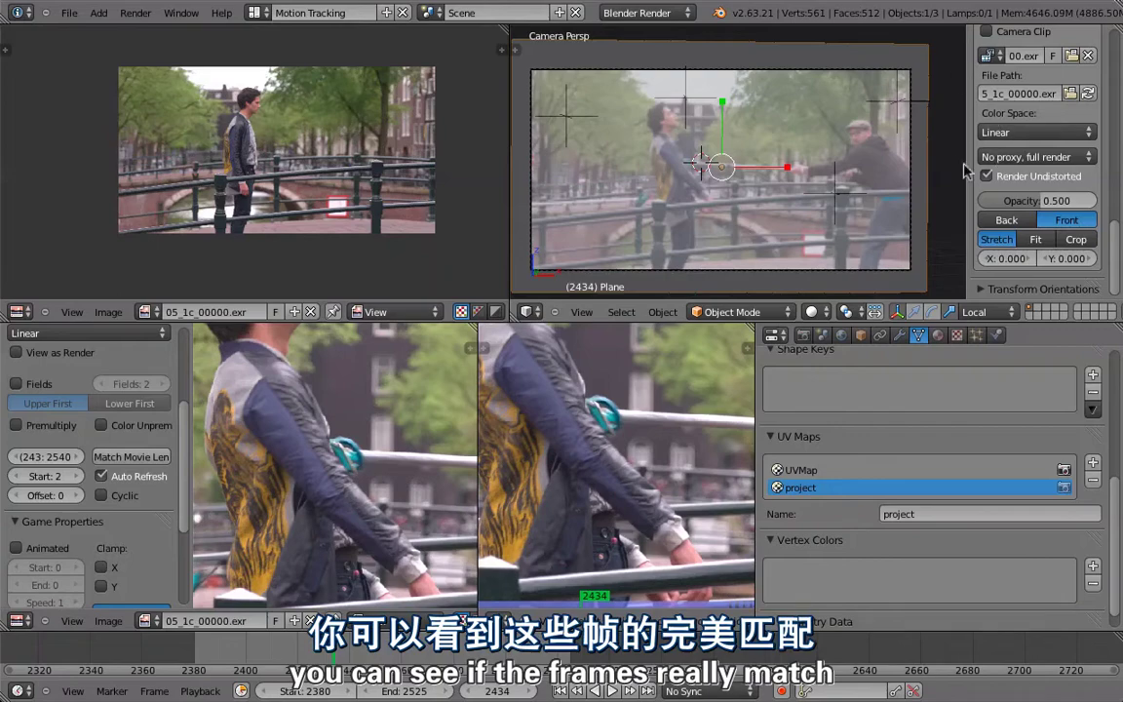
# Enable Textured Solid in the 3D view's display settings
pyautogui.scroll(8, 1013, 242)
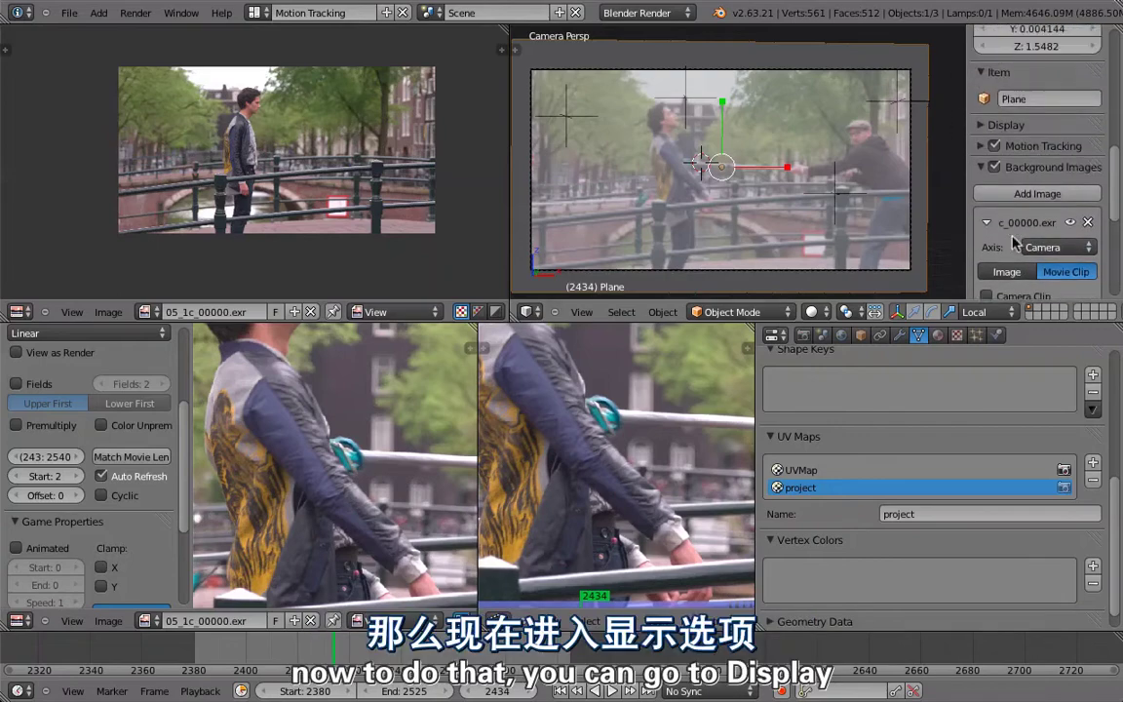
pyautogui.click(1006, 125)
pyautogui.scroll(-4, 1016, 188)
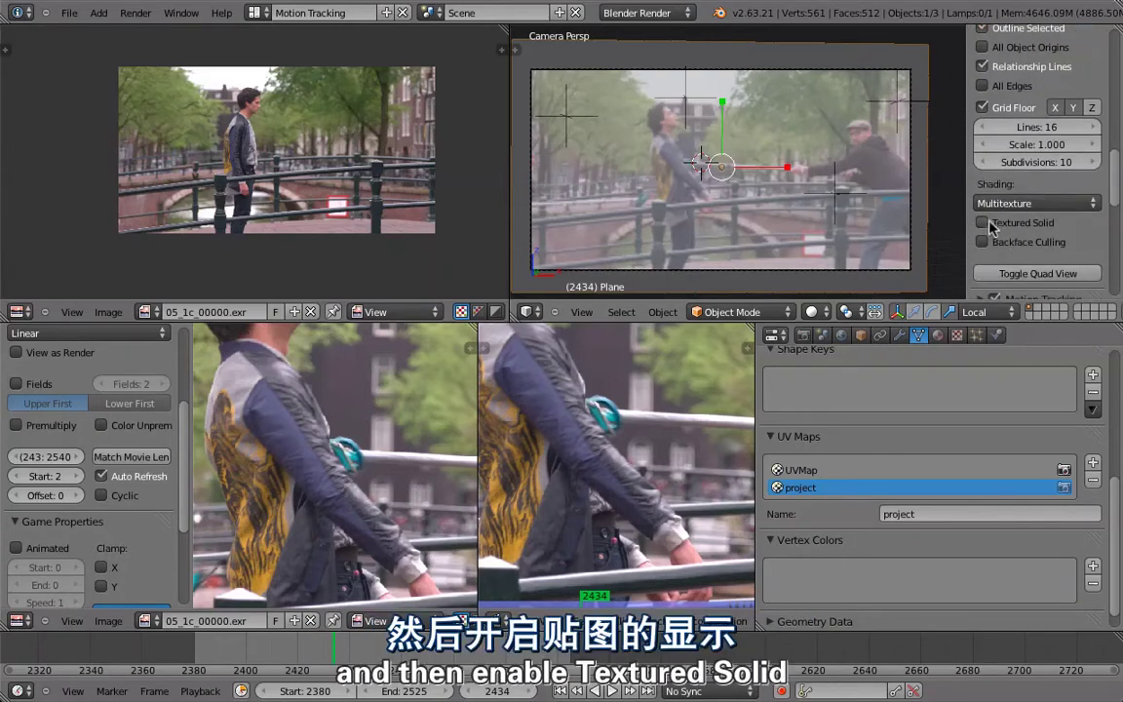
pyautogui.click(982, 223)
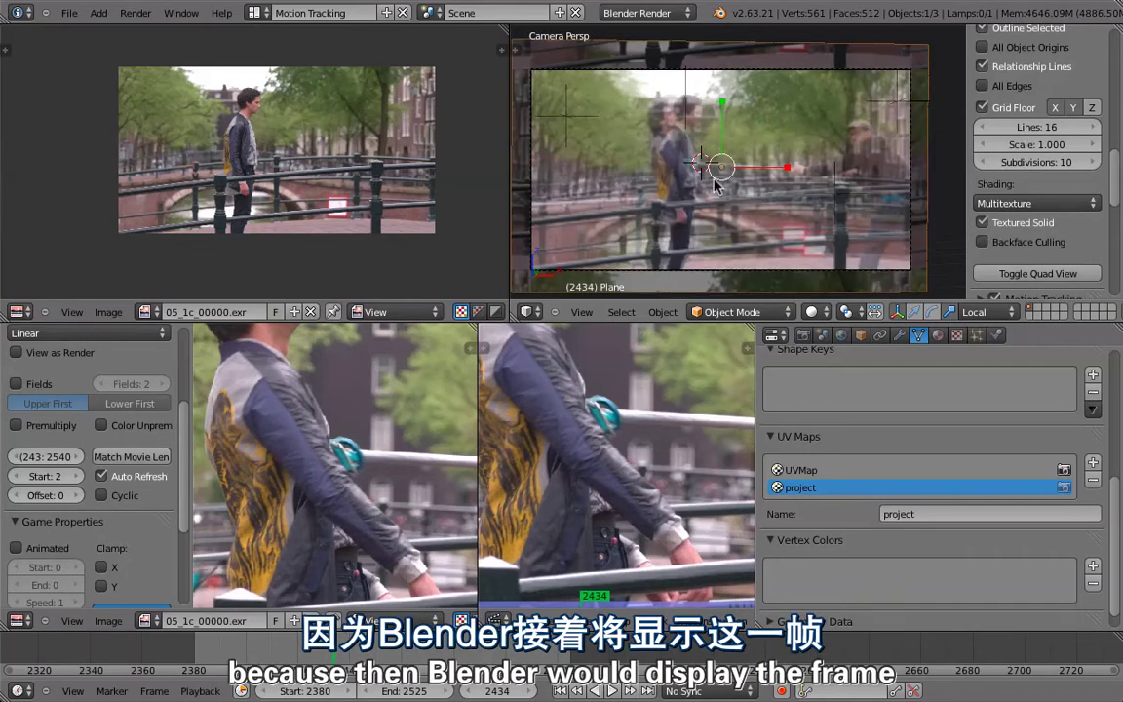
# Step through frames 2433 to 2437 to check whether the plane's projected texture matches the overlaid background clip
pyautogui.press('Left')
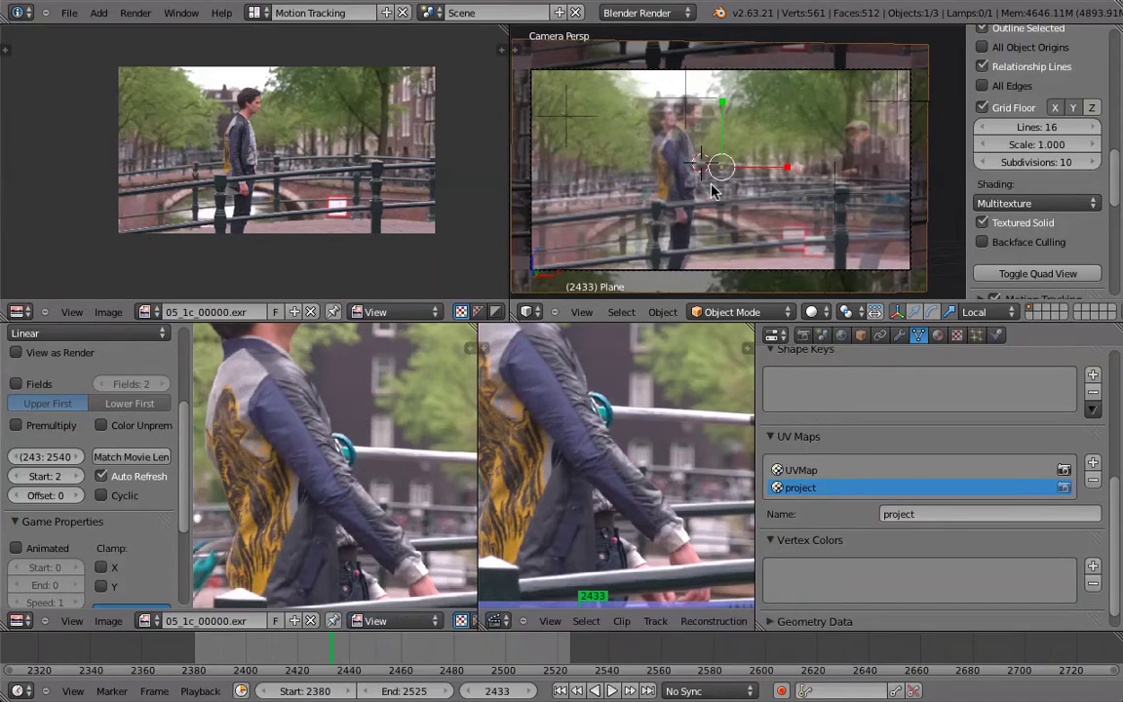
pyautogui.press('Right')
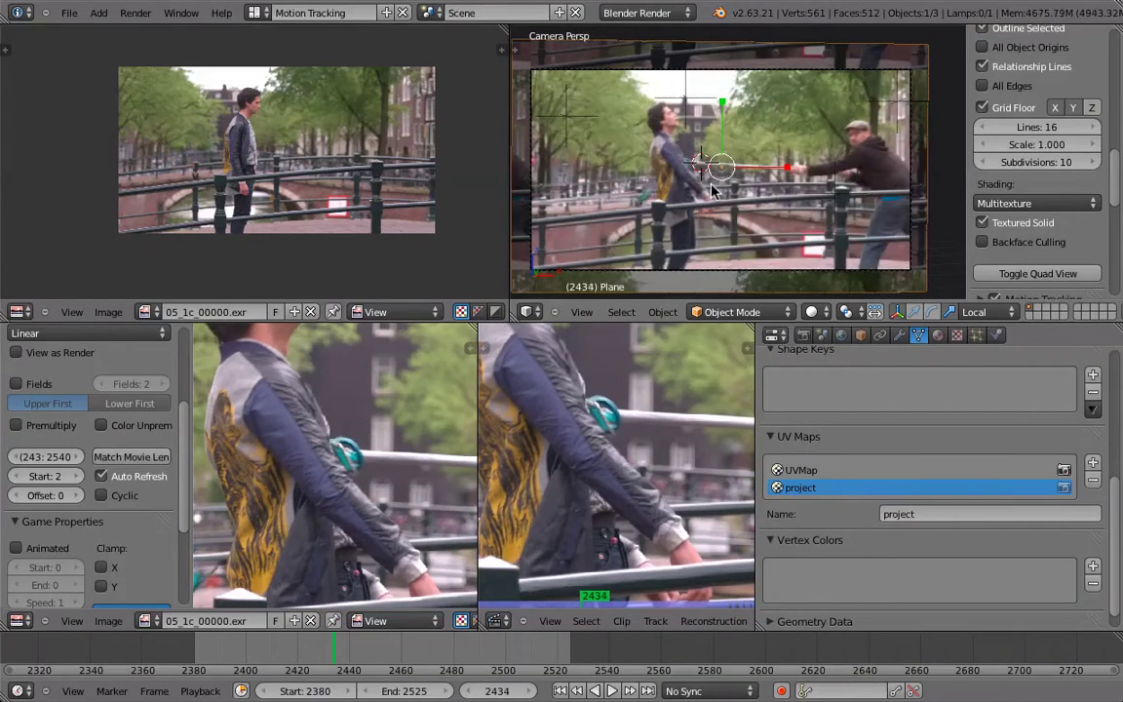
pyautogui.press('Left')
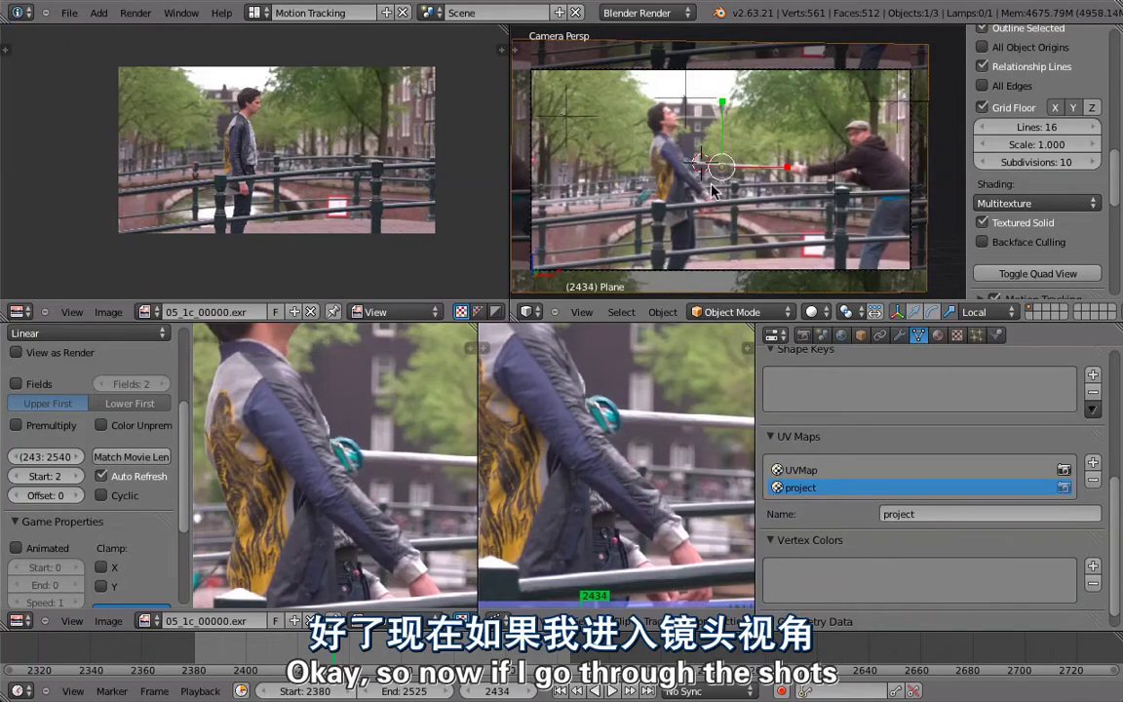
pyautogui.press('Right')
pyautogui.press('Right')
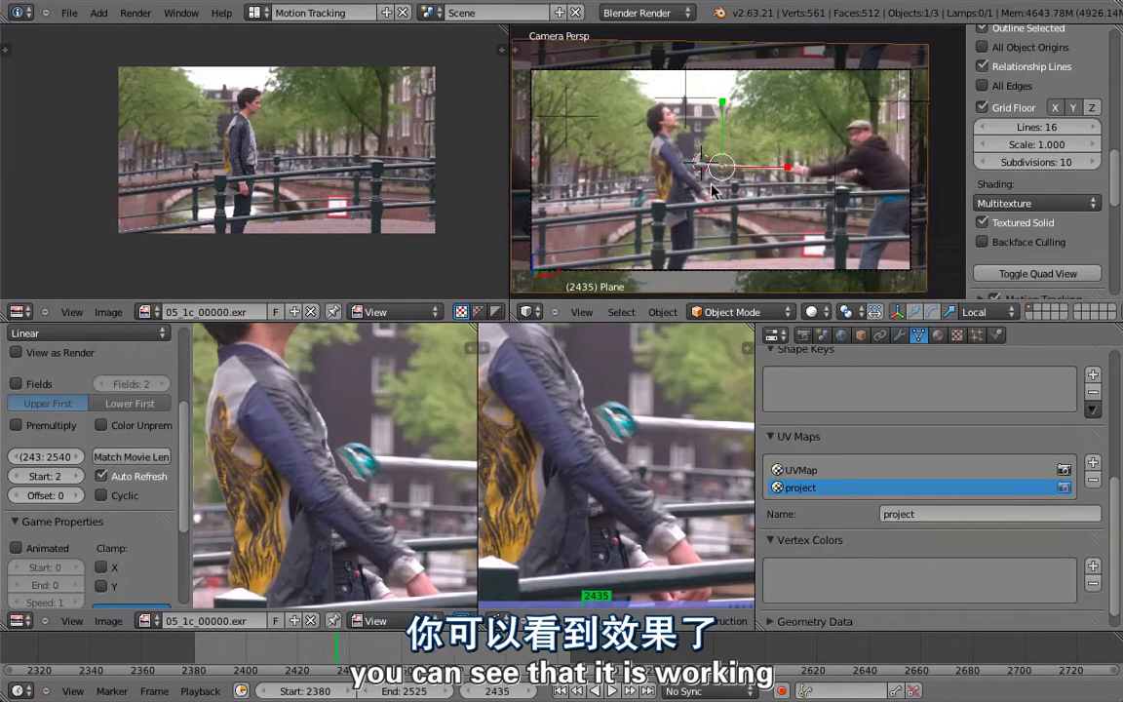
pyautogui.press('Right')
pyautogui.press('Right')
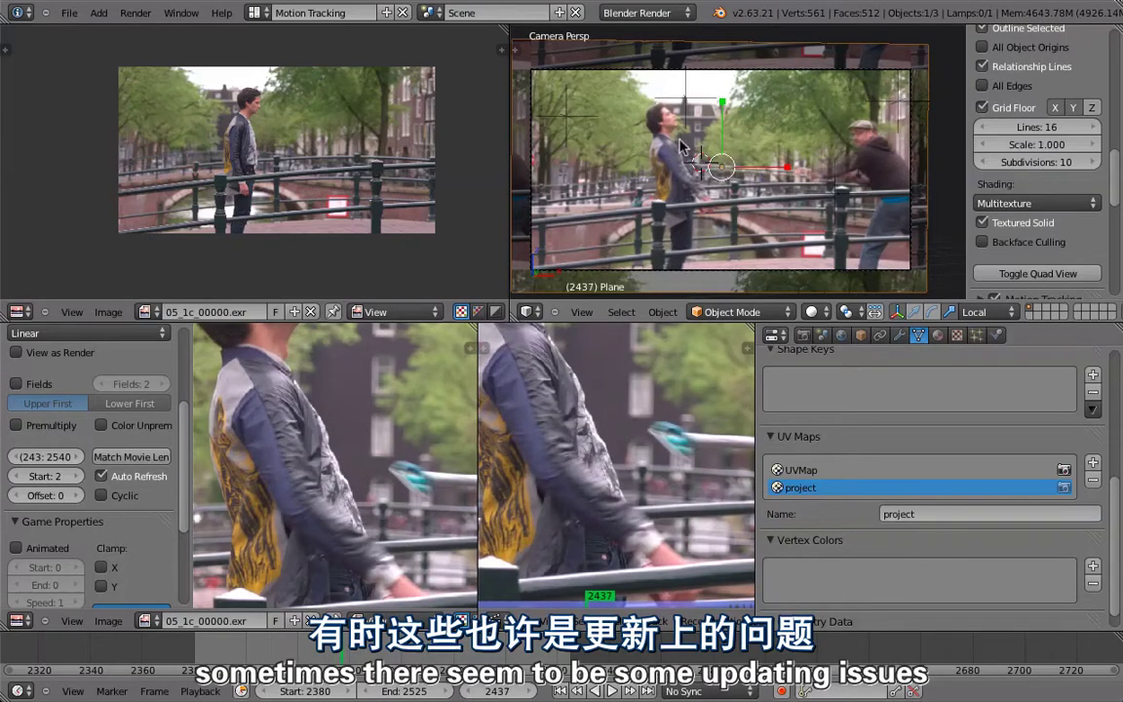
# Jump back to frame 2417 and step back to frame 2412, examining the projection's alignment around the actor up close
pyautogui.press('Down')
pyautogui.press('Down')
pyautogui.scroll(3, 670, 196)
pyautogui.keyDown('shift'); pyautogui.moveTo(651, 238); pyautogui.dragTo(682, 231, button='middle'); pyautogui.keyUp('shift')
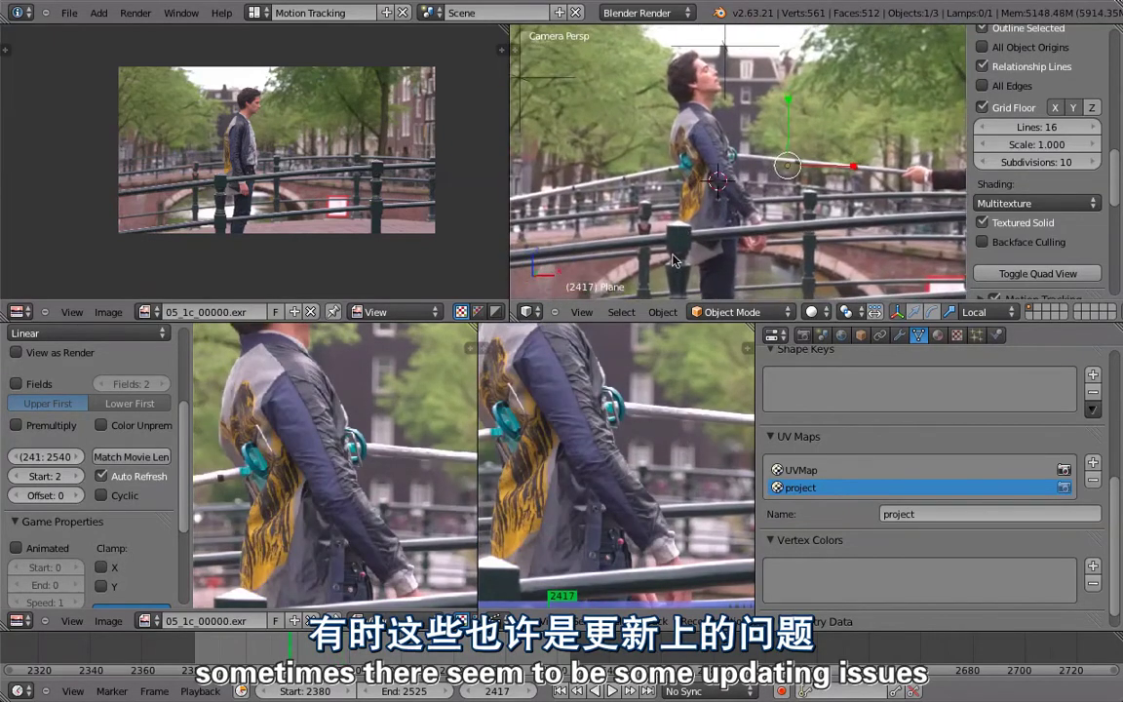
pyautogui.scroll(2, 680, 230)
pyautogui.press('Left')
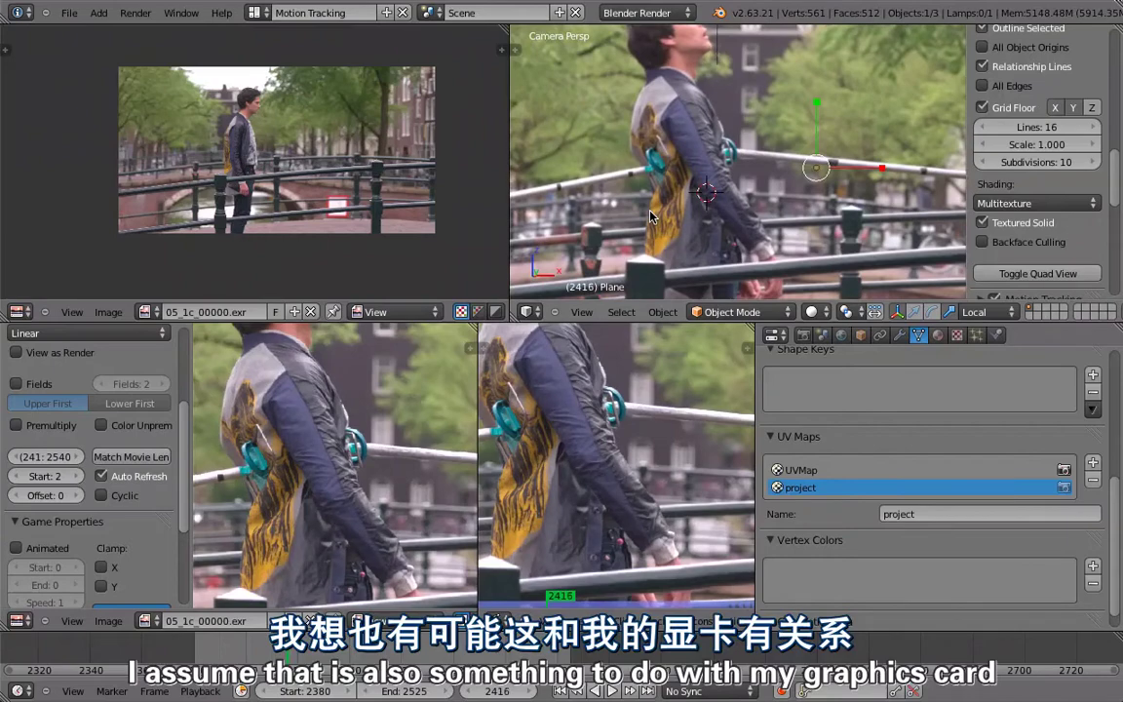
pyautogui.press('Left')
pyautogui.press('Left')
pyautogui.press('Left')
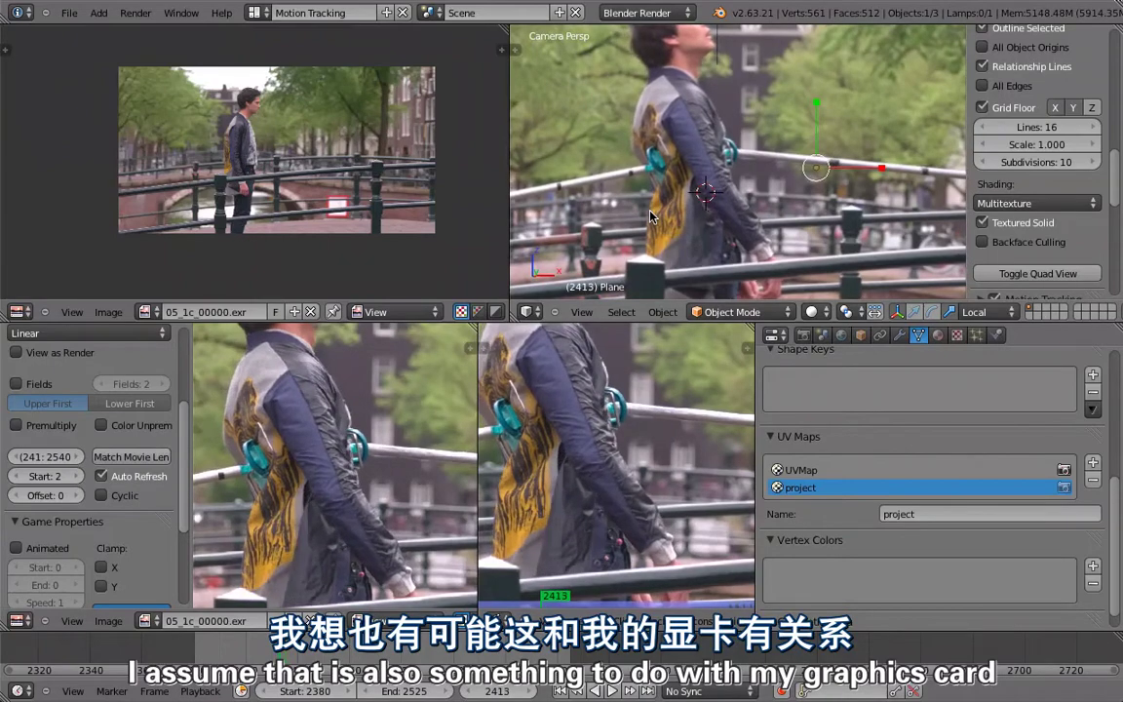
pyautogui.press('Left')
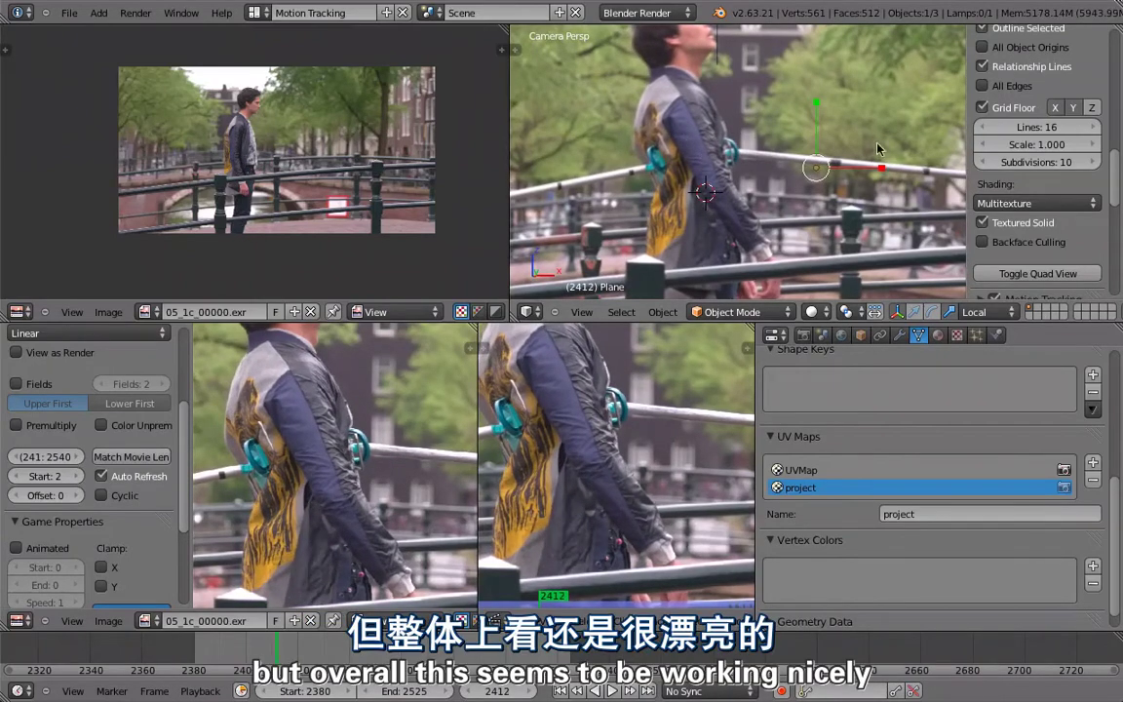
# Set the background movie clip's opacity to 0
pyautogui.scroll(-8, 999, 78)
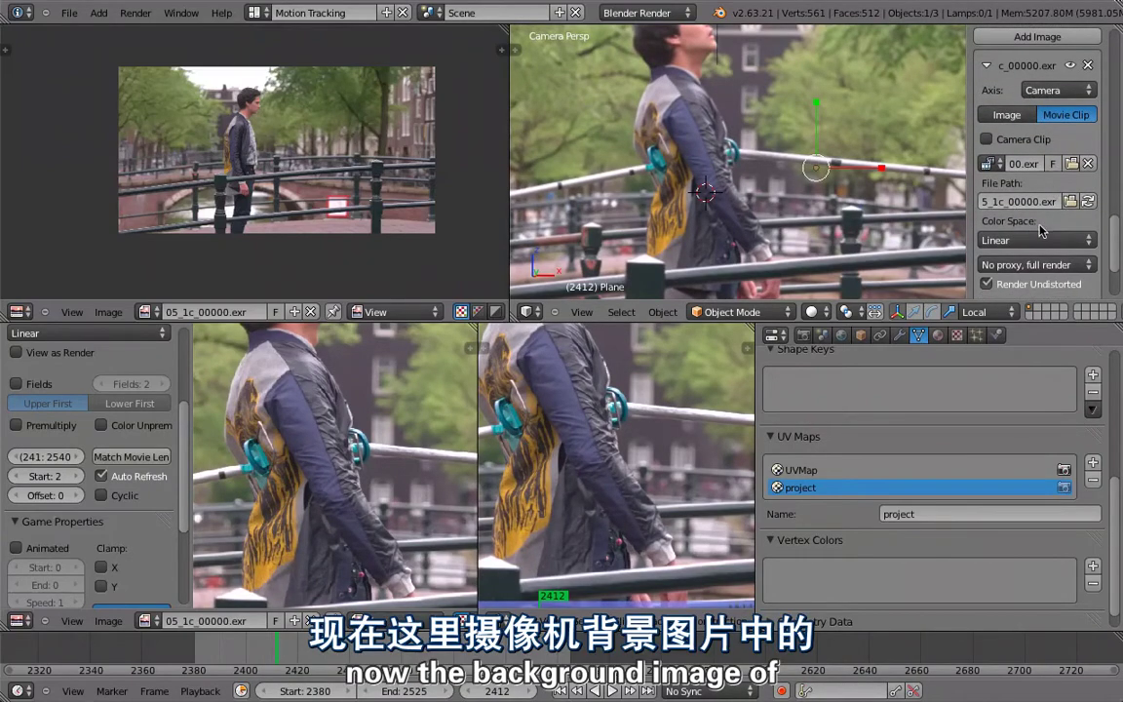
pyautogui.scroll(-3, 1062, 210)
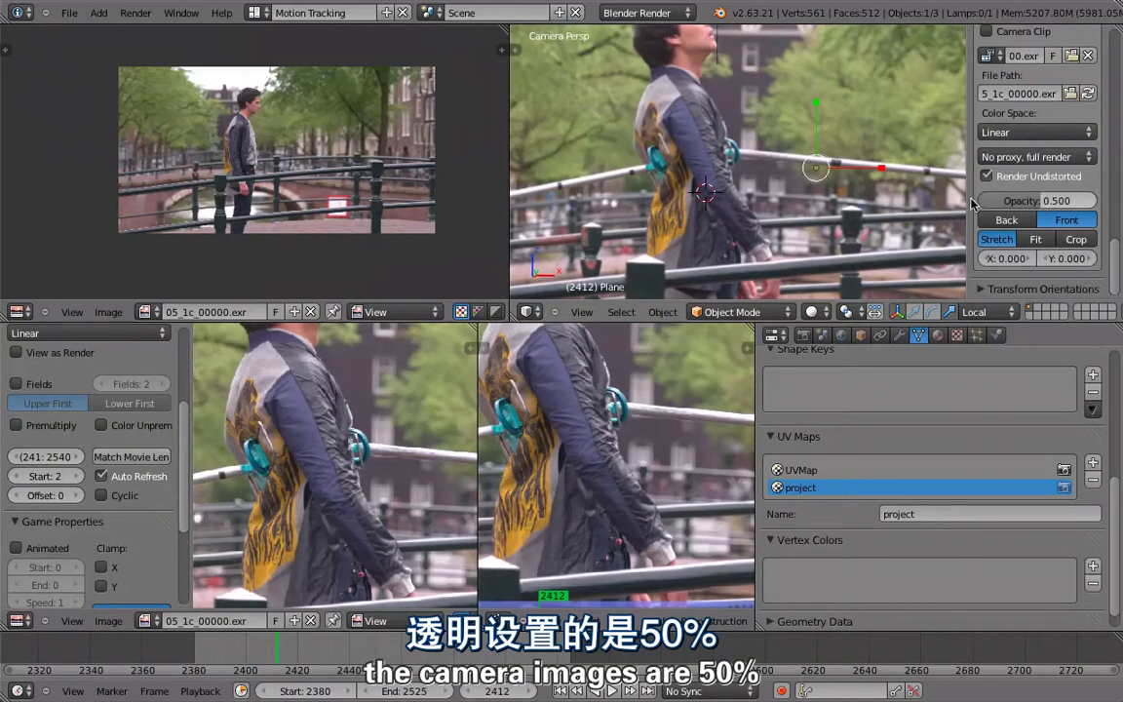
pyautogui.moveTo(1047, 200); pyautogui.dragTo(965, 199)
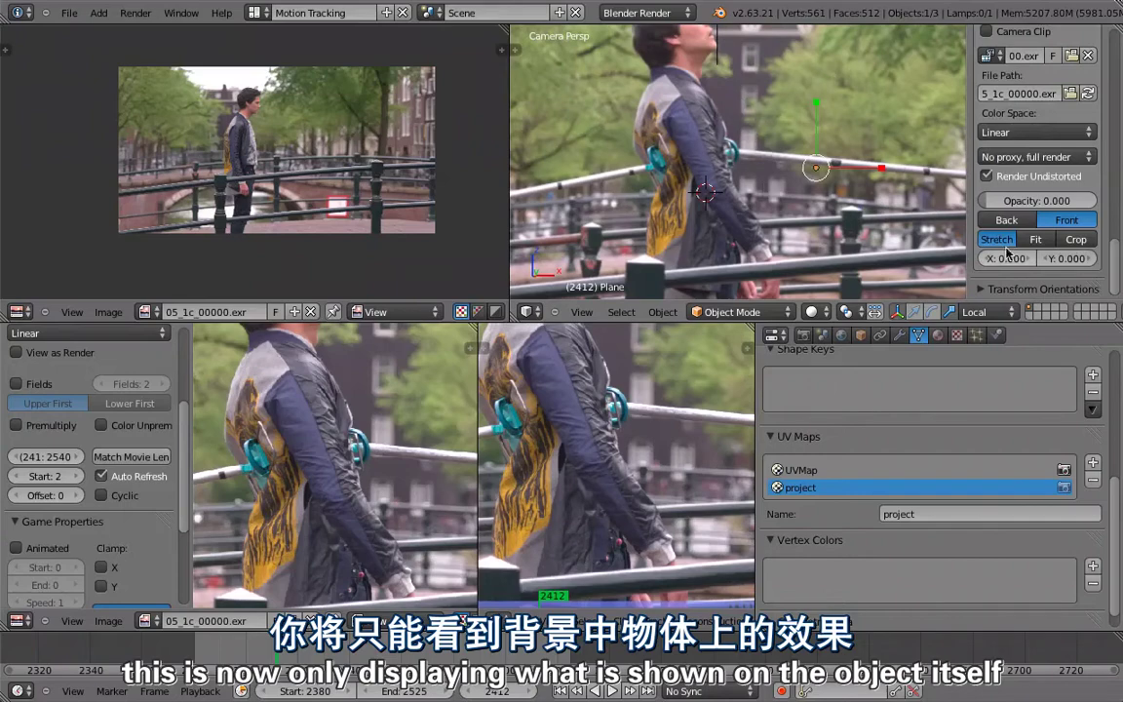
# Raise the background clip's opacity to 1 for comparison with the projected texture, and set it back to 0.402
pyautogui.moveTo(998, 201); pyautogui.dragTo(1109, 186)
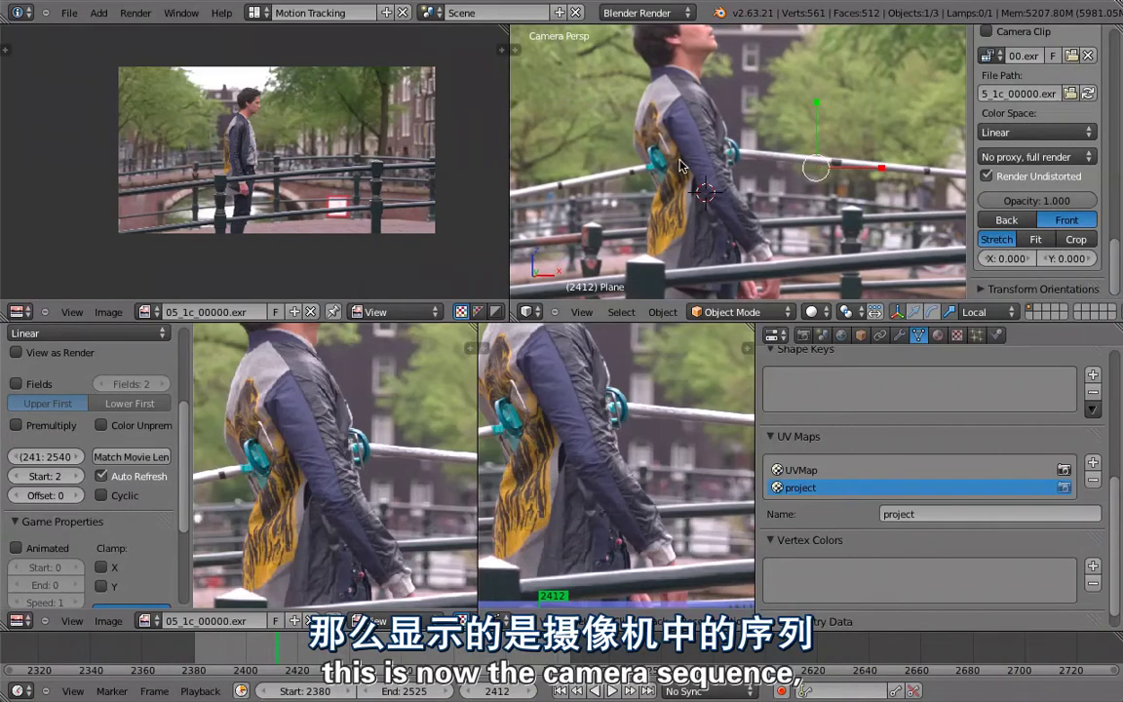
pyautogui.moveTo(984, 201); pyautogui.dragTo(926, 202)
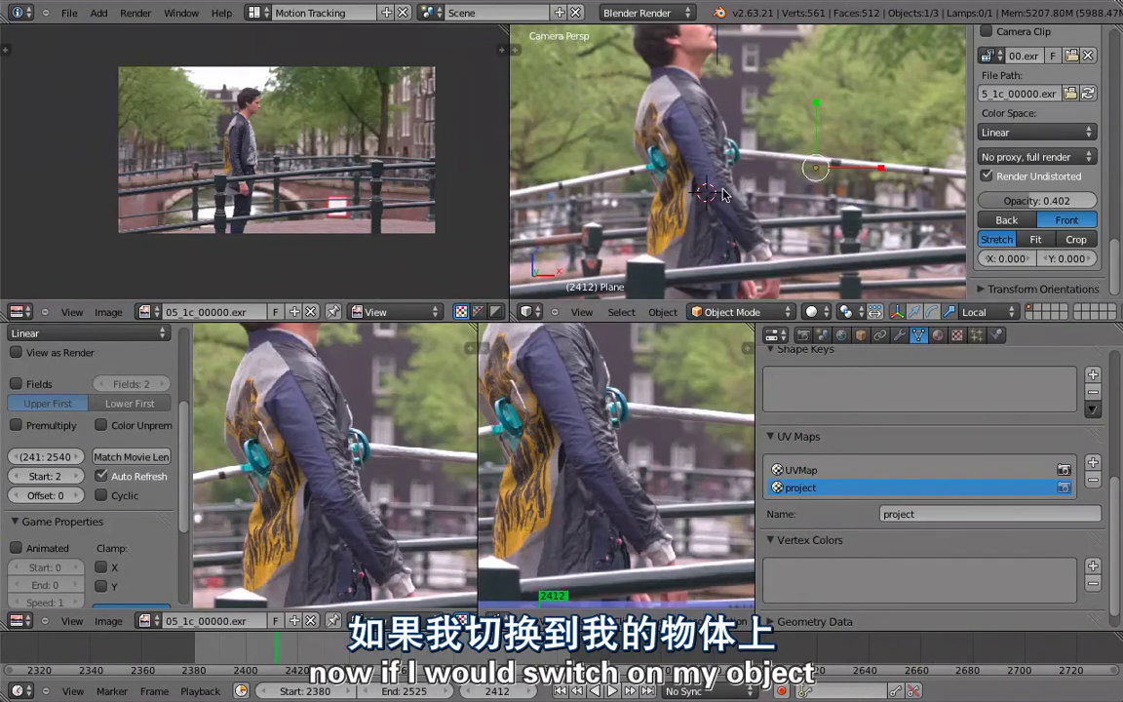
pyautogui.scroll(-4, 751, 149)
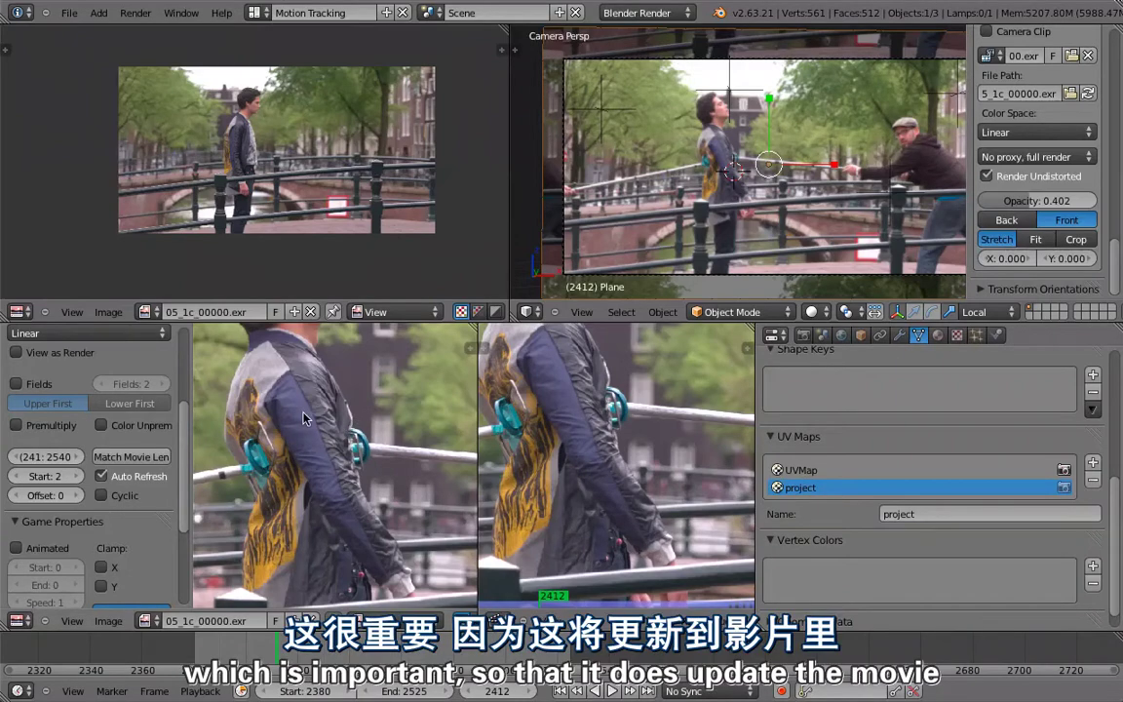
pyautogui.moveTo(253, 398); pyautogui.dragTo(252, 486, button='middle')
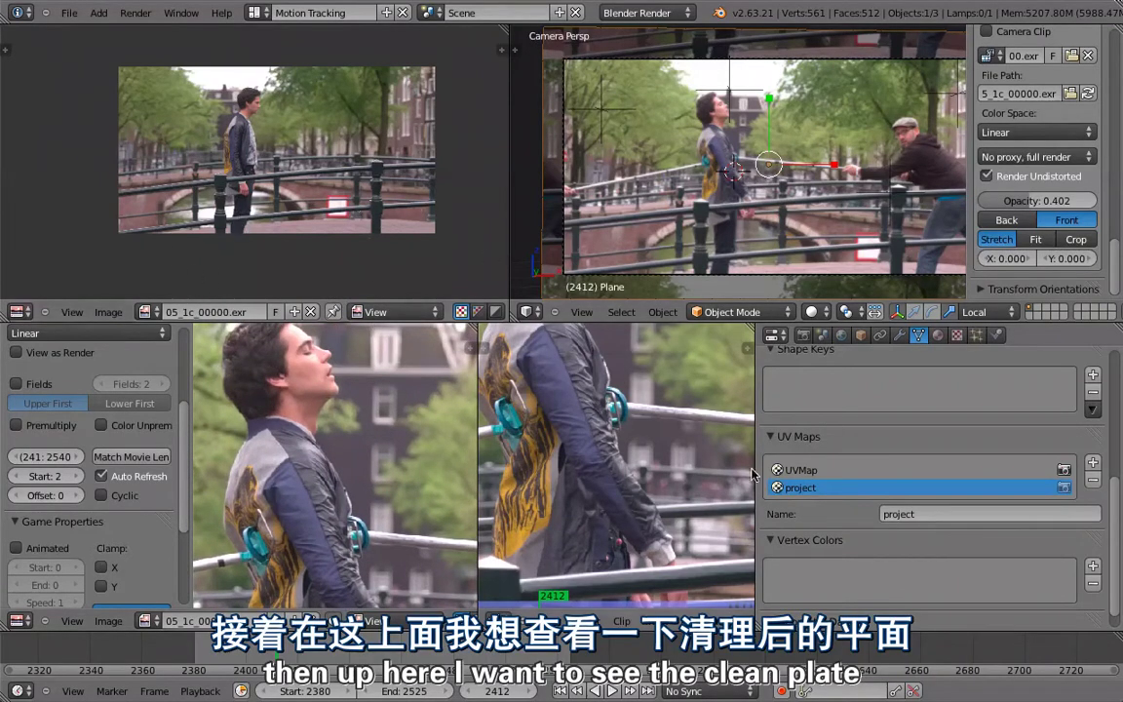
# Make UVMap the plane's active UV map, put the plane in Texture Paint mode and show the brush settings
pyautogui.click(884, 469)
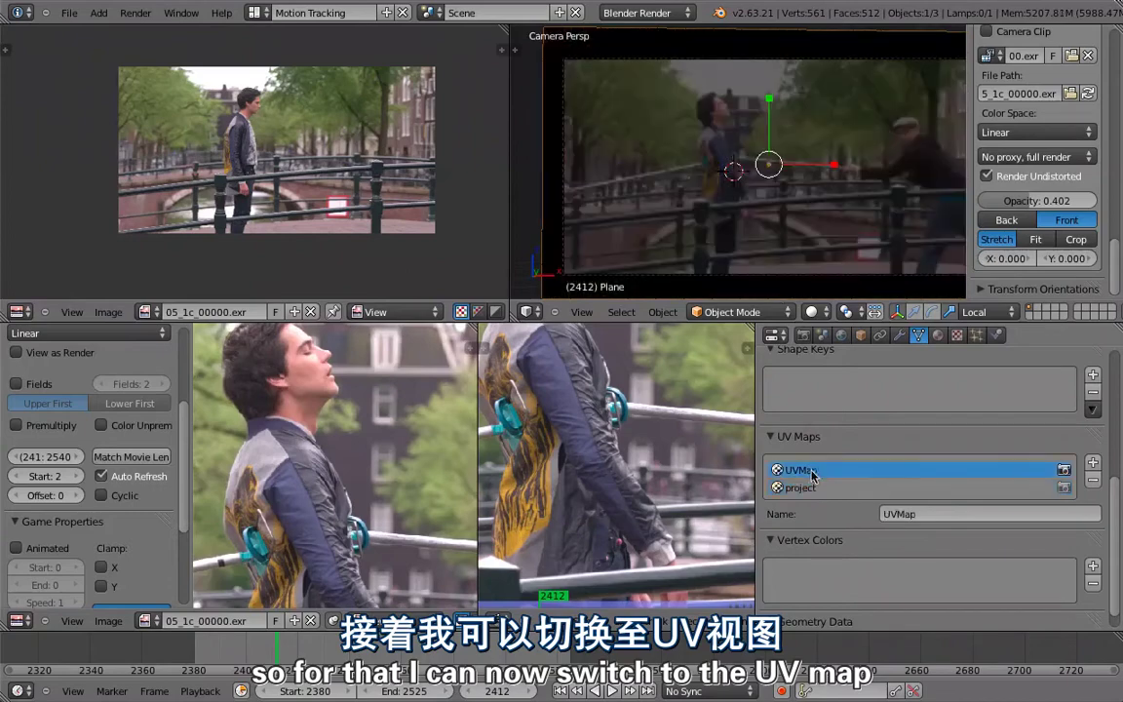
pyautogui.press('Tab')
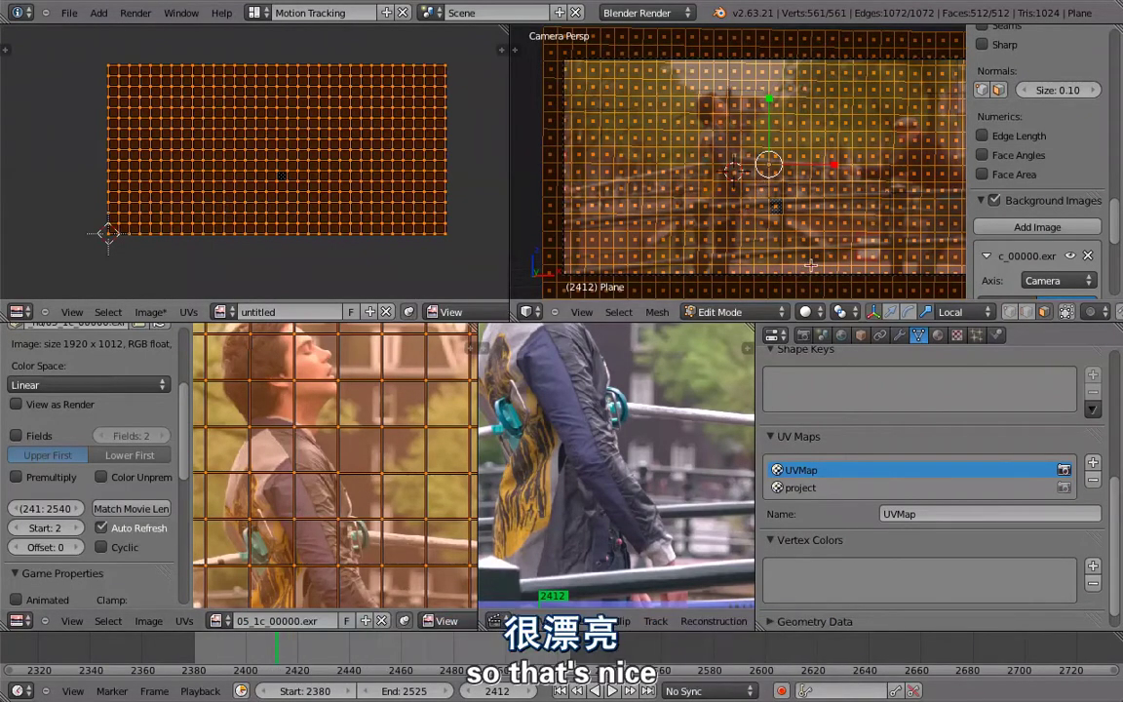
pyautogui.click(731, 312)
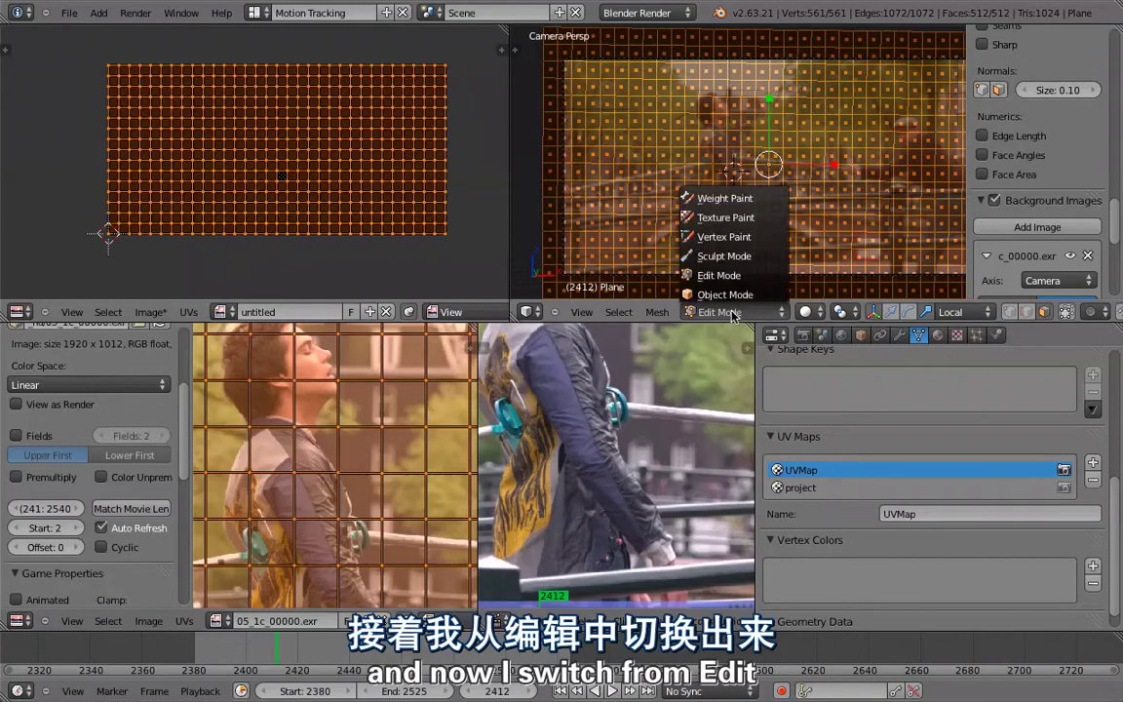
pyautogui.click(726, 216)
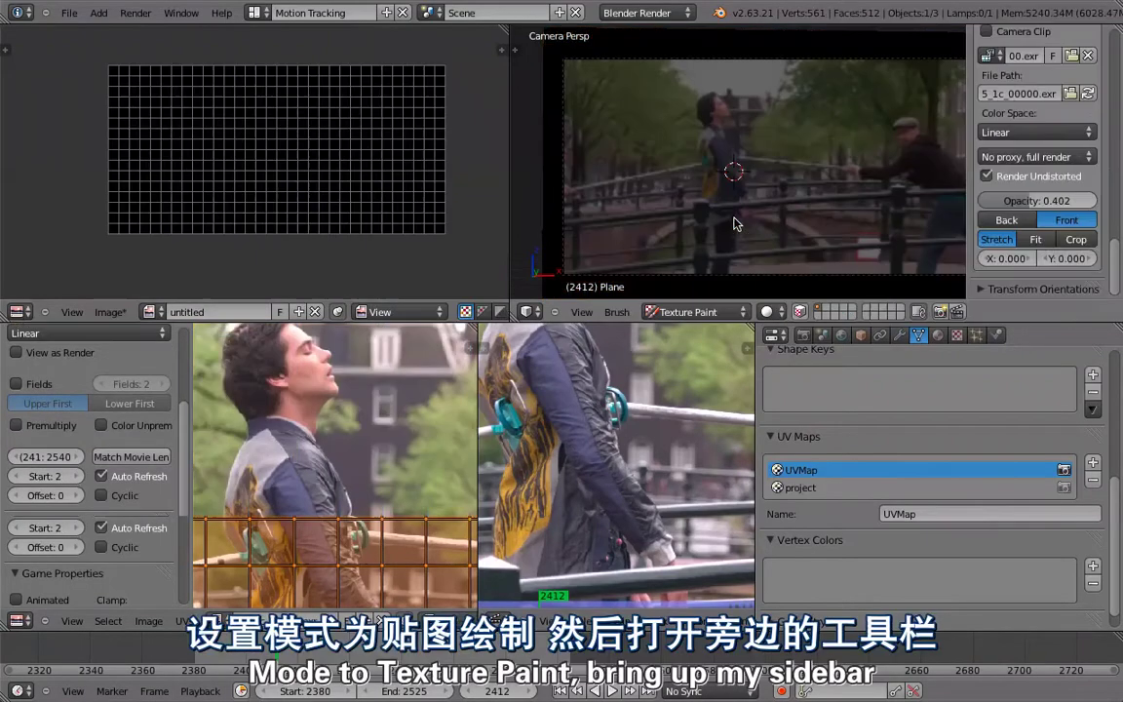
pyautogui.click(517, 47)
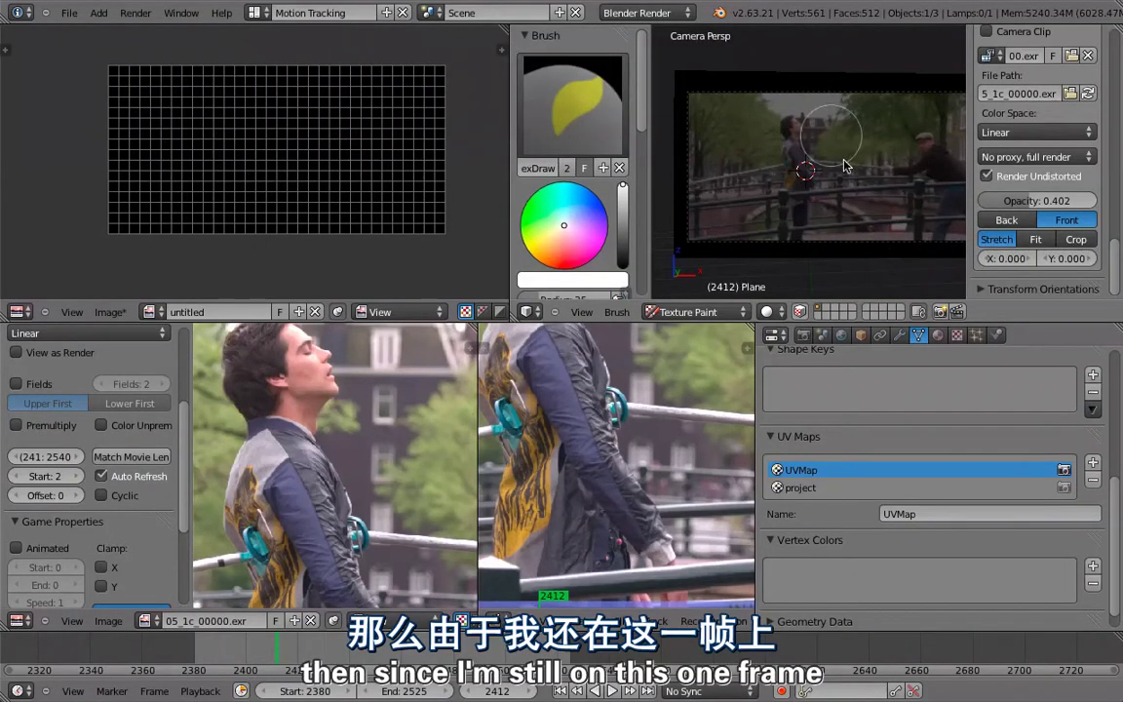
# Enlarge the 3D view, choose the Clone brush and set its strength to 1.000
pyautogui.hotkey('ctrl', 'Up')
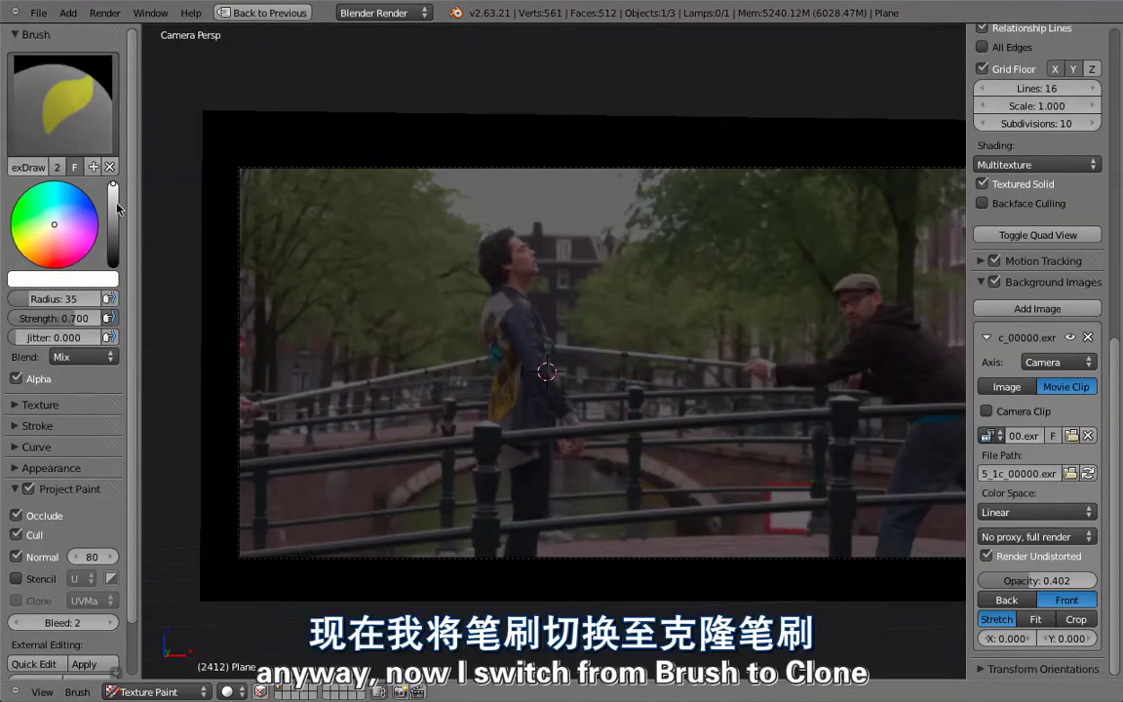
pyautogui.click(58, 97)
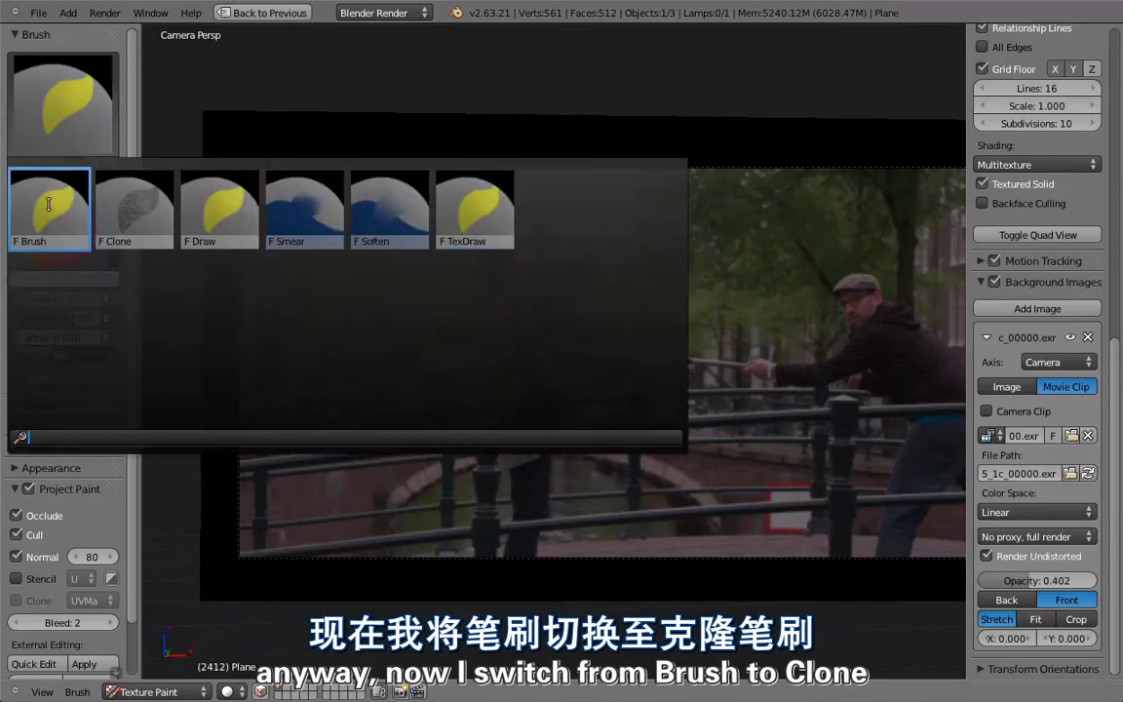
pyautogui.click(130, 199)
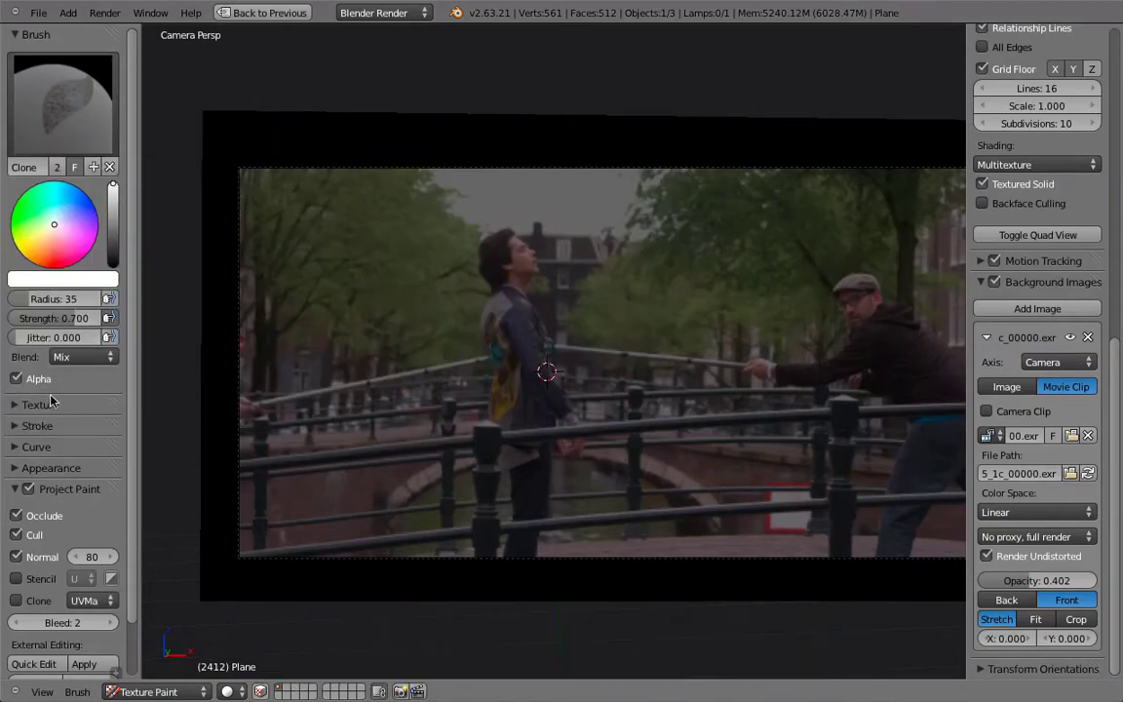
pyautogui.moveTo(71, 325); pyautogui.dragTo(157, 318)
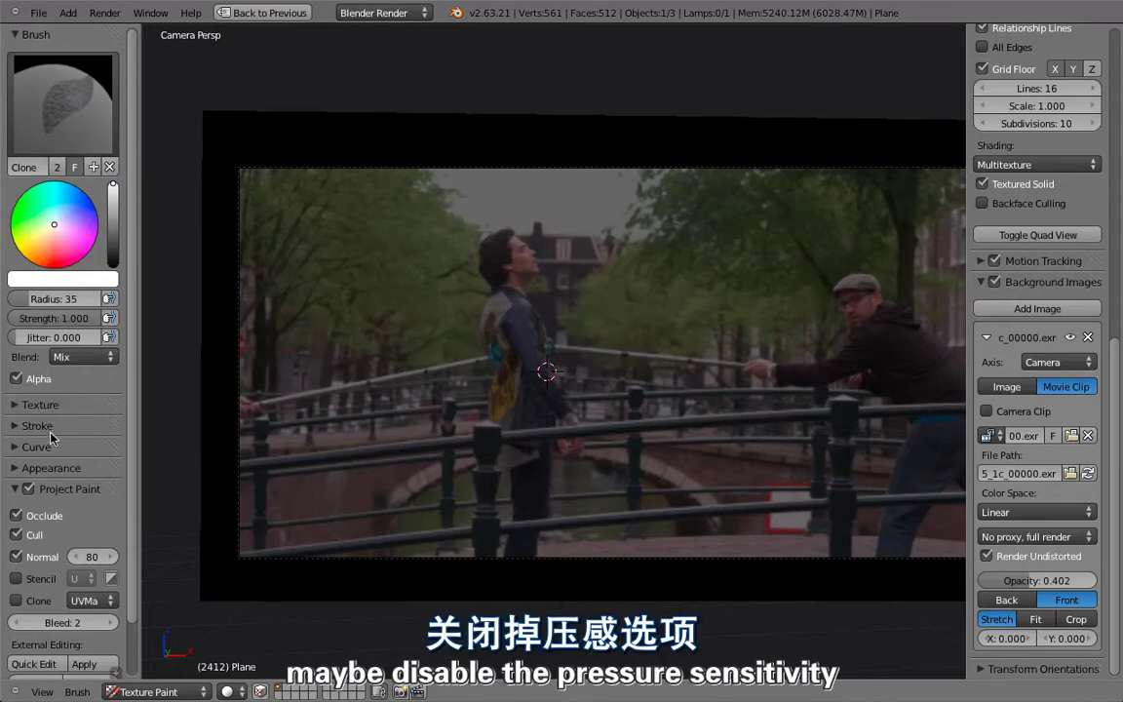
# Enable Clone in the Project Paint settings and use the project UV map as its source
pyautogui.scroll(-3, 64, 346)
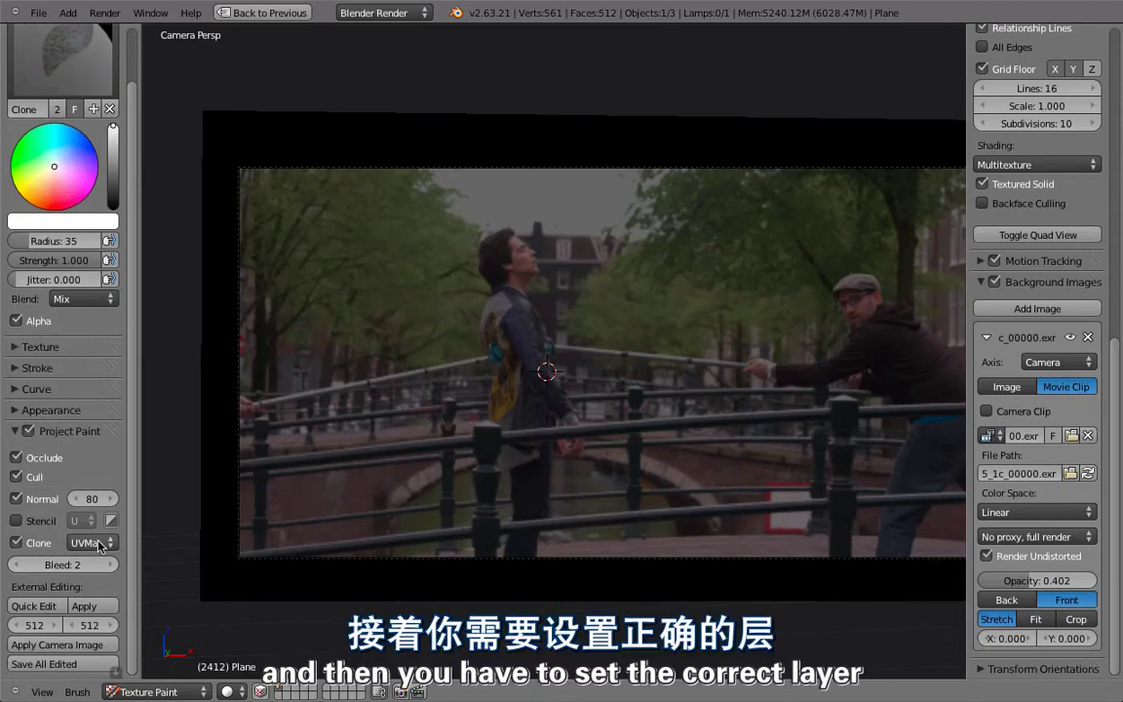
pyautogui.moveTo(141, 539); pyautogui.dragTo(198, 534)
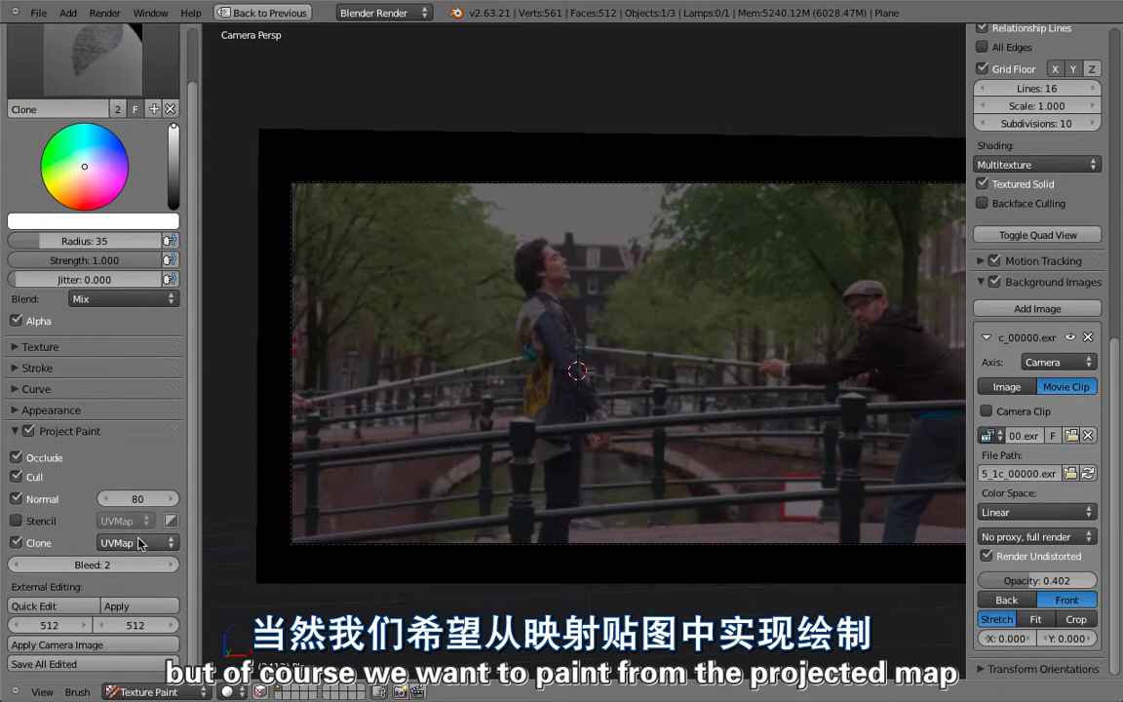
pyautogui.click(141, 543)
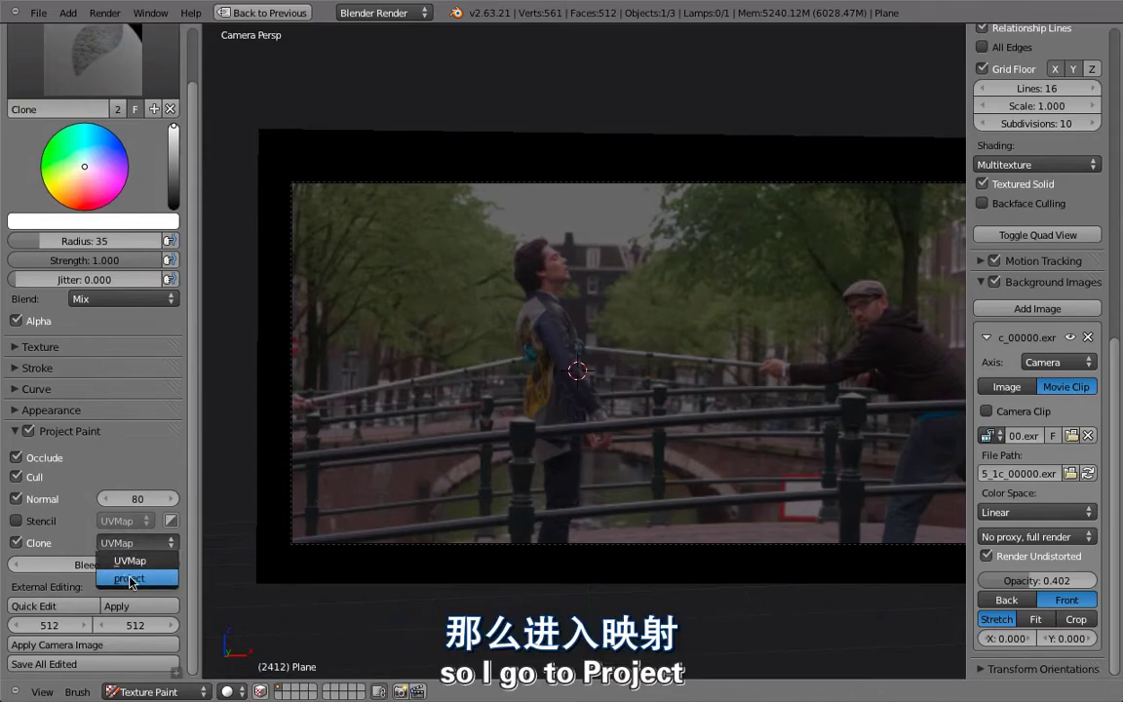
pyautogui.click(127, 578)
# Clone the whole projected frame 2412 onto the plane with broad strokes, covering the trees, sky, bridge and both men
pyautogui.moveTo(446, 276)
pyautogui.mouseDown()
pyautogui.moveTo(430, 312)
pyautogui.moveTo(419, 234)
pyautogui.moveTo(409, 314)
pyautogui.mouseUp()
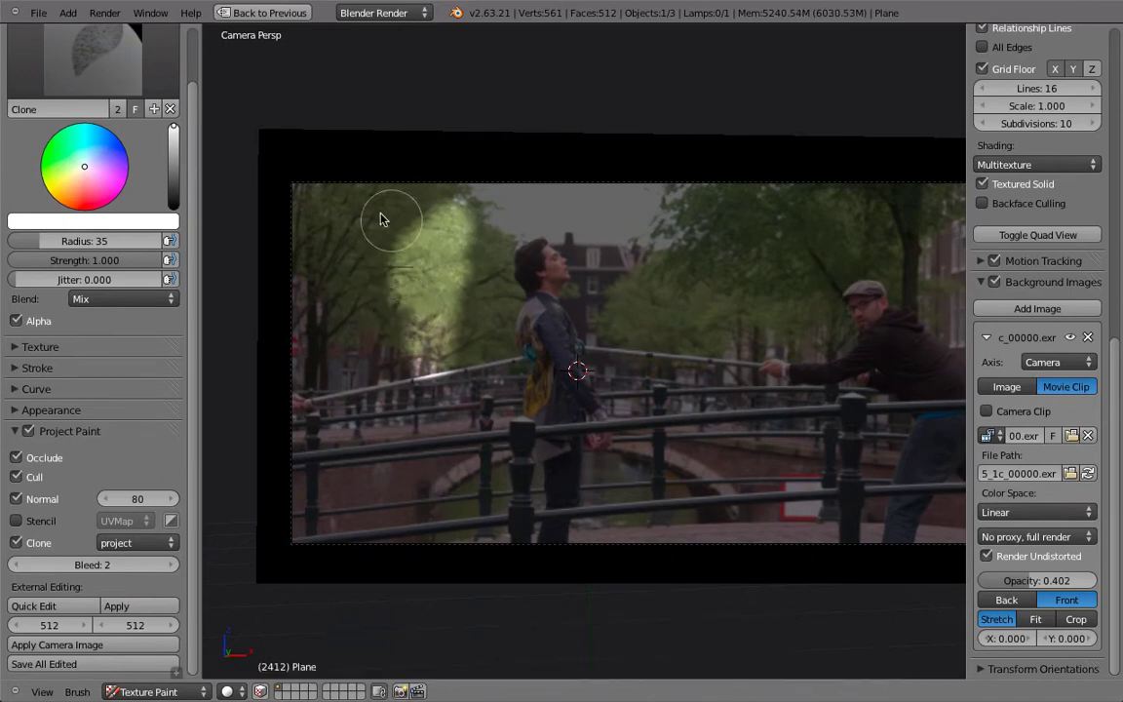
pyautogui.moveTo(404, 261)
pyautogui.mouseDown()
pyautogui.moveTo(338, 143)
pyautogui.moveTo(469, 150)
pyautogui.moveTo(293, 185)
pyautogui.moveTo(258, 181)
pyautogui.moveTo(282, 468)
pyautogui.moveTo(436, 549)
pyautogui.moveTo(333, 592)
pyautogui.mouseUp()
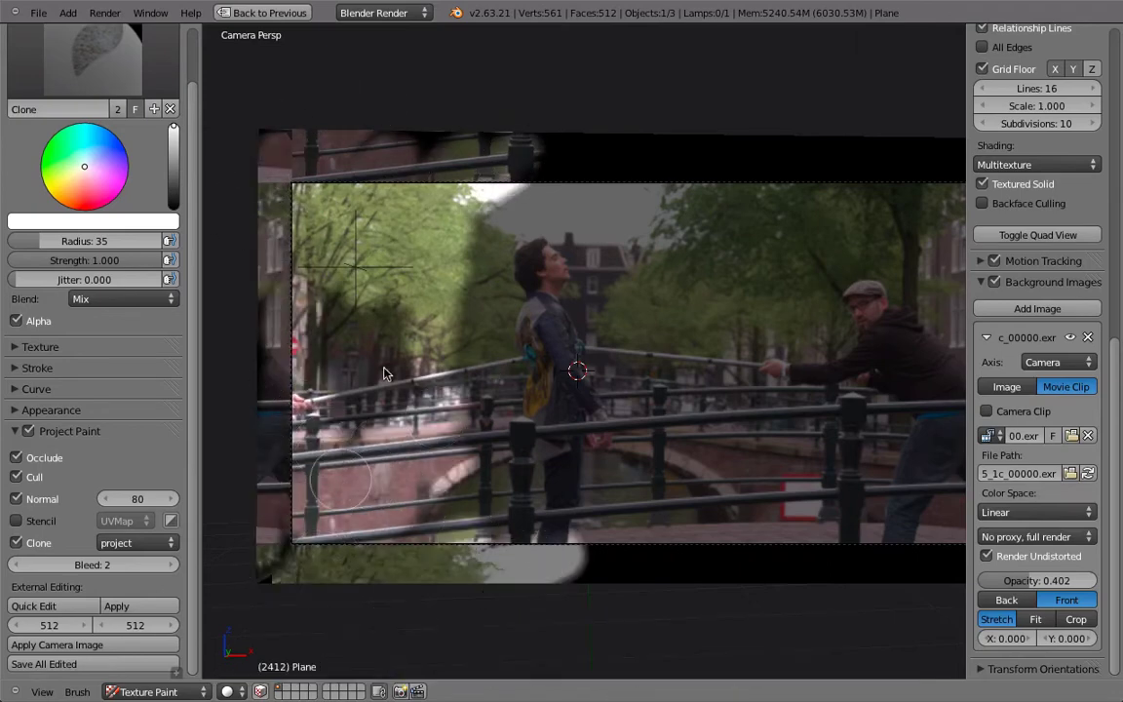
pyautogui.moveTo(560, 190)
pyautogui.mouseDown()
pyautogui.moveTo(496, 268)
pyautogui.moveTo(439, 285)
pyautogui.mouseUp()
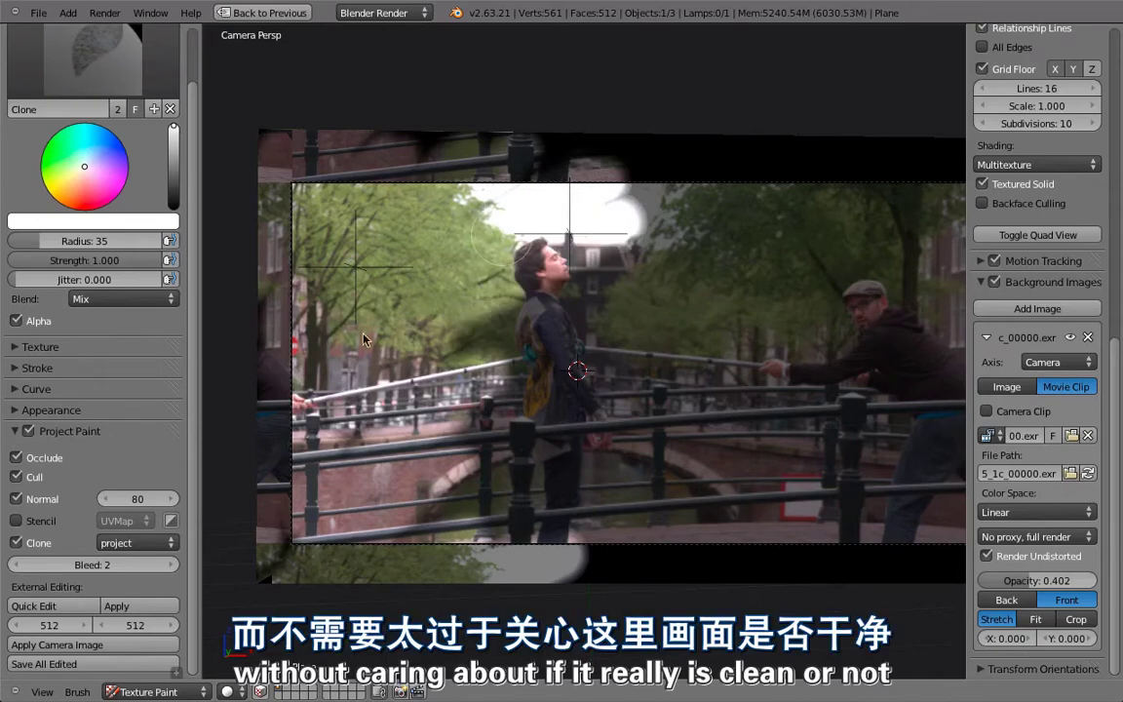
pyautogui.moveTo(559, 332)
pyautogui.keyDown('shift'); pyautogui.mouseDown(button='middle')
pyautogui.moveTo(475, 264)
pyautogui.moveTo(470, 281)
pyautogui.mouseUp(button='middle'); pyautogui.keyUp('shift')
pyautogui.moveTo(541, 175)
pyautogui.mouseDown()
pyautogui.moveTo(501, 212)
pyautogui.moveTo(581, 236)
pyautogui.moveTo(438, 390)
pyautogui.mouseUp()
pyautogui.moveTo(311, 409)
pyautogui.mouseDown()
pyautogui.moveTo(546, 420)
pyautogui.moveTo(374, 518)
pyautogui.moveTo(390, 448)
pyautogui.moveTo(650, 499)
pyautogui.mouseUp()
pyautogui.keyDown('shift'); pyautogui.moveTo(650, 499); pyautogui.dragTo(427, 433, button='middle'); pyautogui.keyUp('shift')
pyautogui.moveTo(552, 127)
pyautogui.mouseDown()
pyautogui.moveTo(459, 148)
pyautogui.moveTo(565, 78)
pyautogui.moveTo(645, 125)
pyautogui.moveTo(528, 246)
pyautogui.moveTo(671, 156)
pyautogui.moveTo(604, 243)
pyautogui.moveTo(389, 337)
pyautogui.moveTo(632, 259)
pyautogui.moveTo(447, 401)
pyautogui.moveTo(653, 378)
pyautogui.moveTo(639, 398)
pyautogui.moveTo(657, 185)
pyautogui.mouseUp()
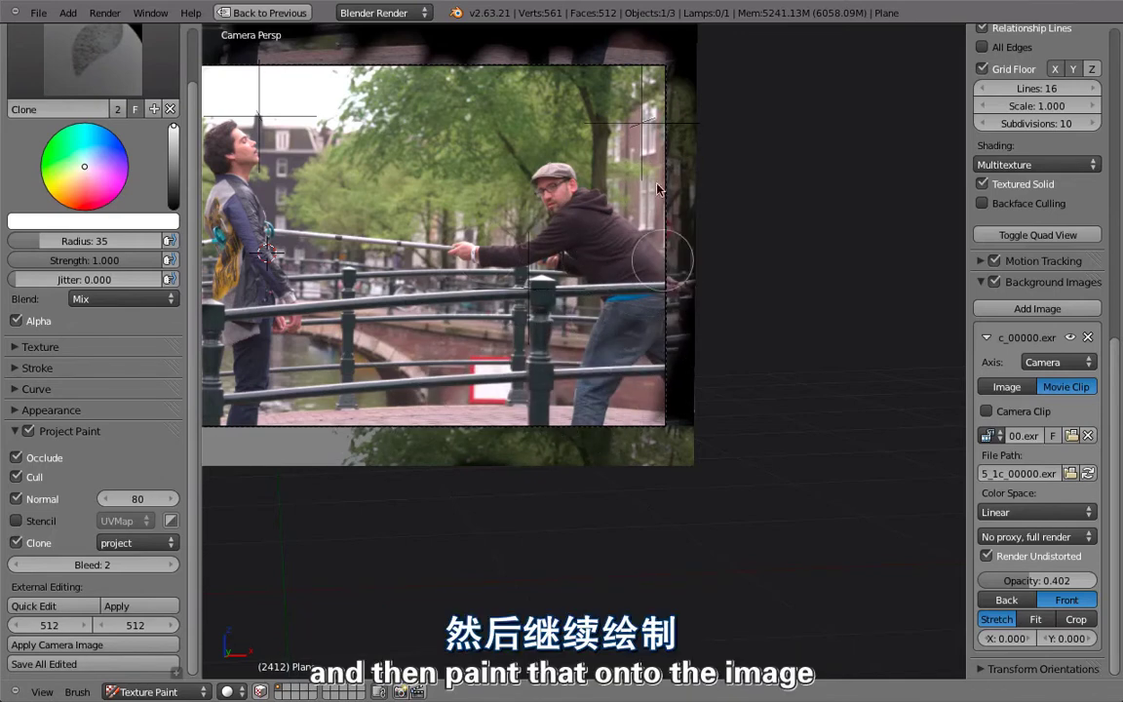
pyautogui.keyDown('shift'); pyautogui.moveTo(533, 305); pyautogui.dragTo(769, 337, button='middle'); pyautogui.keyUp('shift')
pyautogui.scroll(-2, 769, 337)
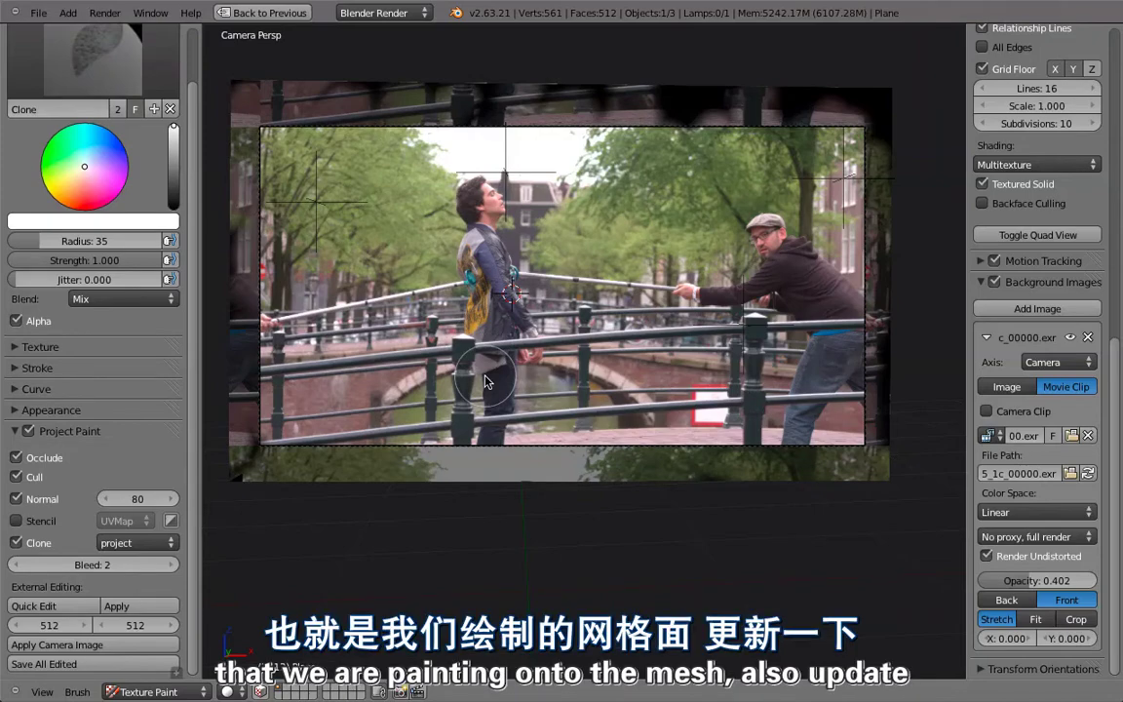
# Go to frame 2494 and clone its projected background over the man in the cap and the pole he holds
pyautogui.hotkey('ctrl', 'Up')
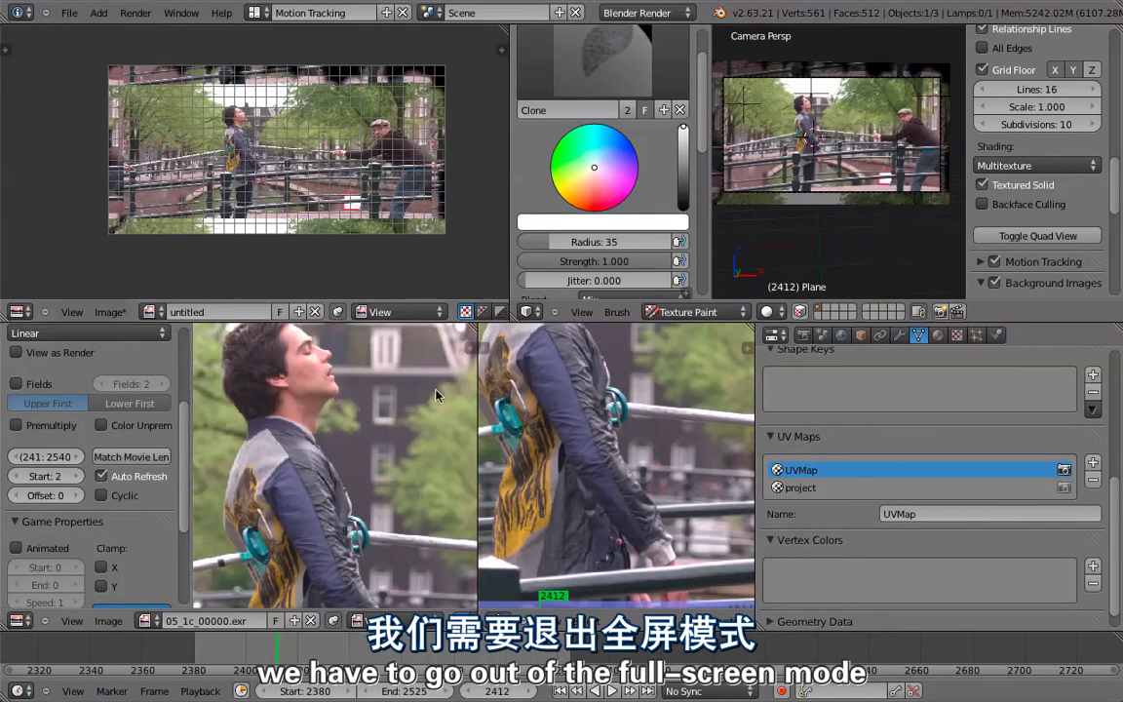
pyautogui.click(477, 660)
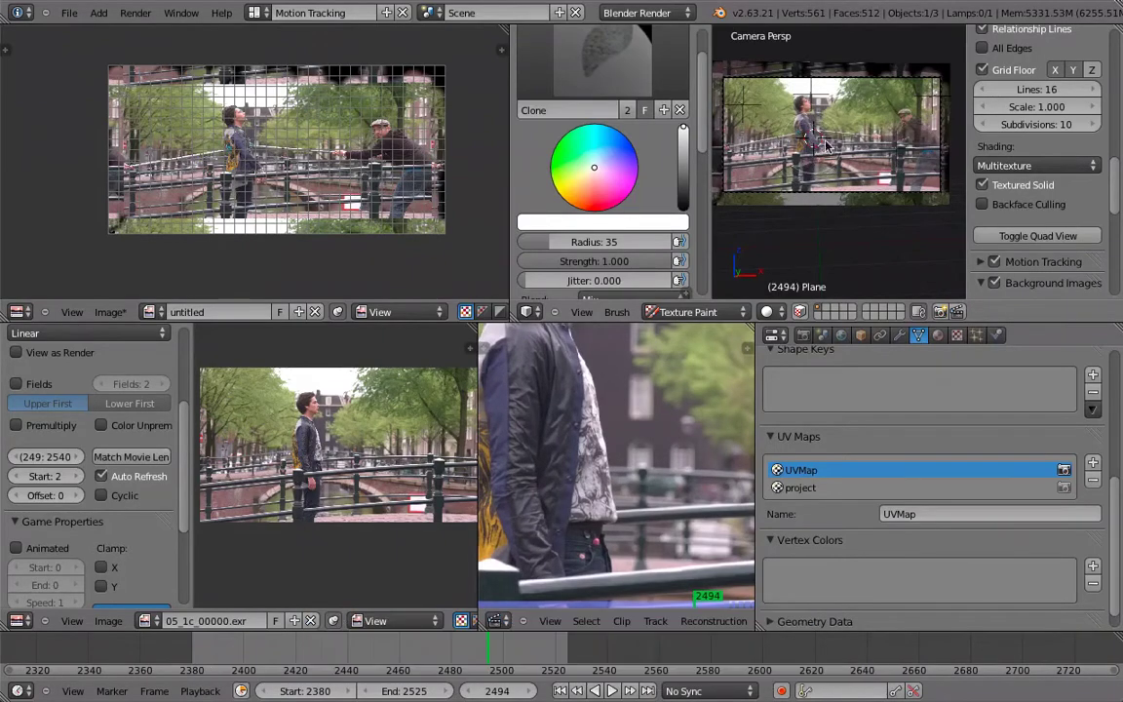
pyautogui.hotkey('ctrl', 'Up')
pyautogui.scroll(4, 597, 363)
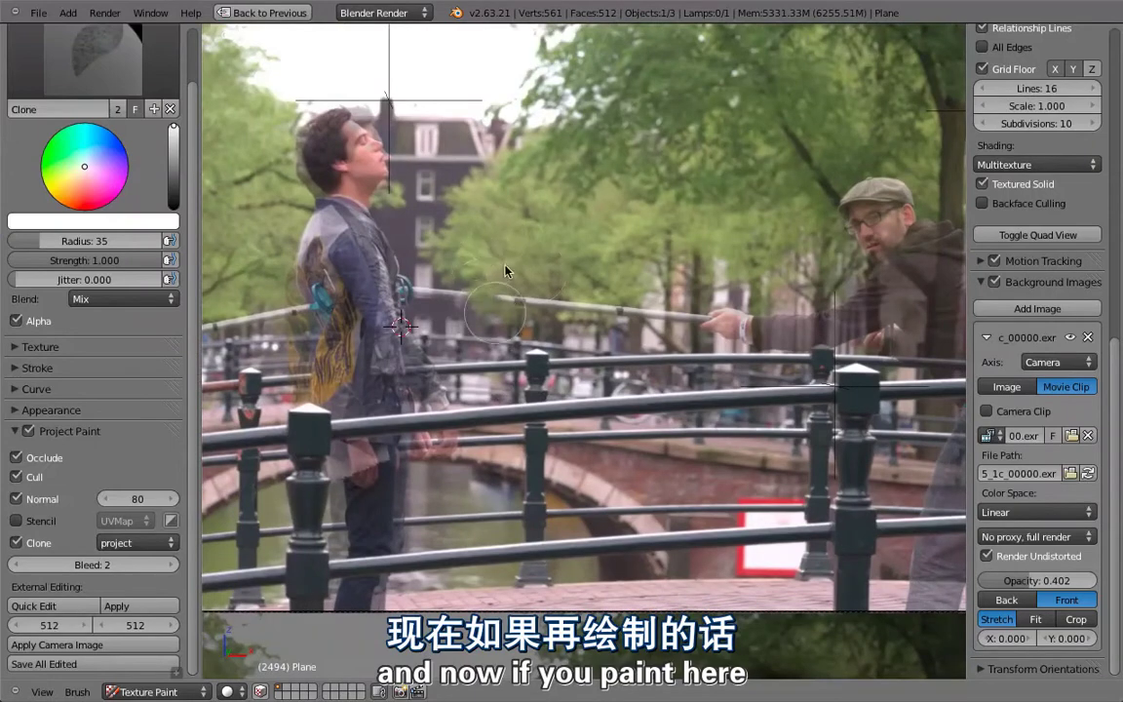
pyautogui.moveTo(505, 271); pyautogui.dragTo(474, 284)
pyautogui.moveTo(627, 283); pyautogui.dragTo(729, 294)
pyautogui.keyDown('shift'); pyautogui.moveTo(627, 282); pyautogui.dragTo(395, 287, button='middle'); pyautogui.keyUp('shift')
pyautogui.moveTo(666, 348)
pyautogui.mouseDown()
pyautogui.moveTo(593, 367)
pyautogui.moveTo(644, 205)
pyautogui.moveTo(625, 268)
pyautogui.mouseUp()
pyautogui.moveTo(696, 283)
pyautogui.mouseDown()
pyautogui.moveTo(662, 251)
pyautogui.moveTo(695, 485)
pyautogui.moveTo(725, 368)
pyautogui.moveTo(815, 420)
pyautogui.mouseUp()
pyautogui.keyDown('shift'); pyautogui.moveTo(765, 410); pyautogui.dragTo(806, 338, button='middle'); pyautogui.keyUp('shift')
# Inspect the painted image in the image editor and clone background over the remaining jeans beside the railing post
pyautogui.hotkey('ctrl', 'Up')
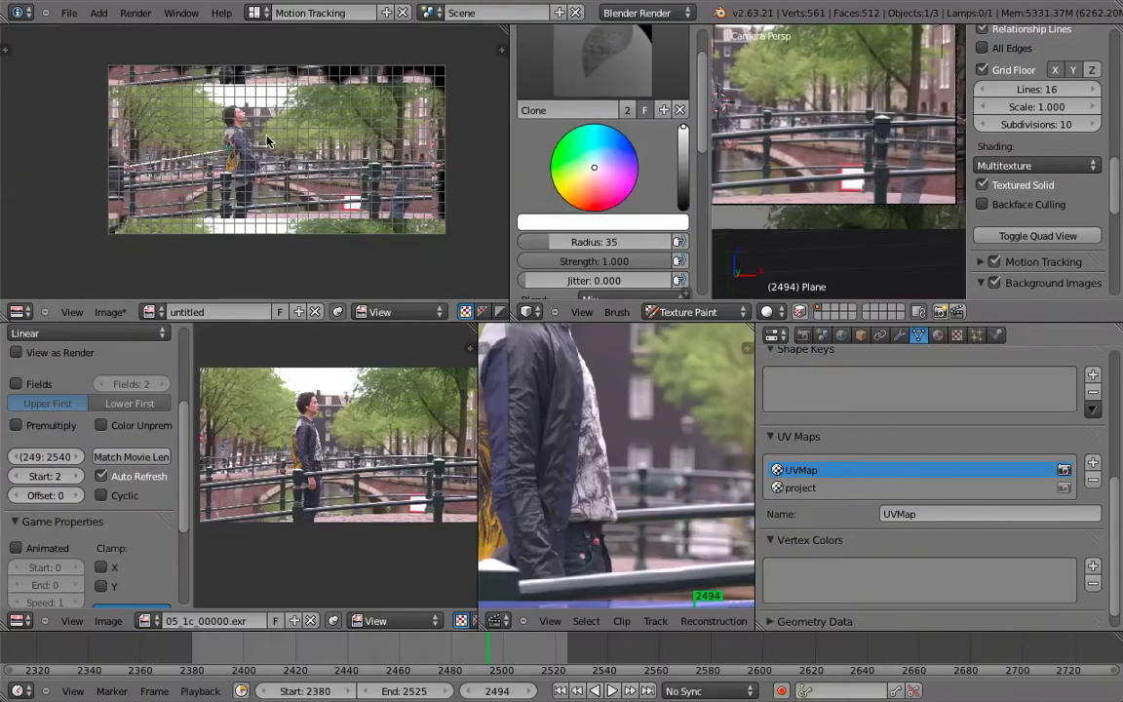
pyautogui.scroll(5, 268, 142)
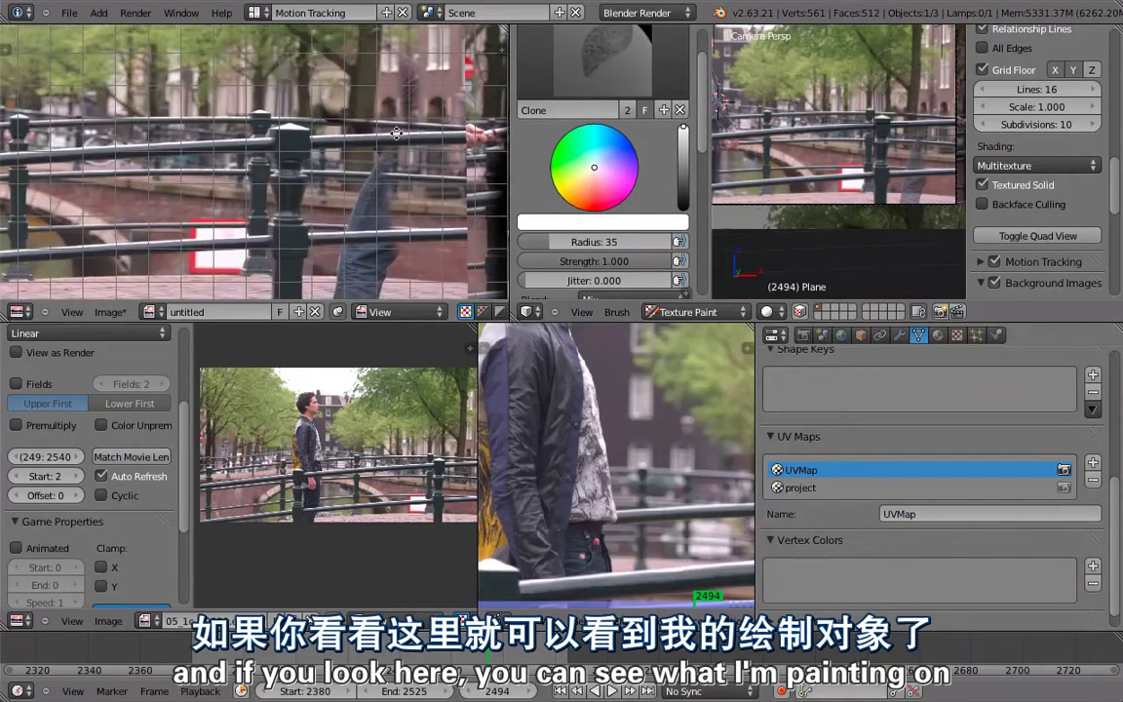
pyautogui.moveTo(421, 138); pyautogui.dragTo(300, 132, button='middle')
pyautogui.moveTo(875, 148)
pyautogui.keyDown('shift'); pyautogui.mouseDown(button='middle')
pyautogui.moveTo(867, 186)
pyautogui.moveTo(862, 178)
pyautogui.mouseUp(button='middle'); pyautogui.keyUp('shift')
pyautogui.moveTo(887, 212)
pyautogui.mouseDown()
pyautogui.moveTo(908, 183)
pyautogui.moveTo(897, 152)
pyautogui.moveTo(866, 146)
pyautogui.moveTo(840, 241)
pyautogui.mouseUp()
pyautogui.press('KP_0')
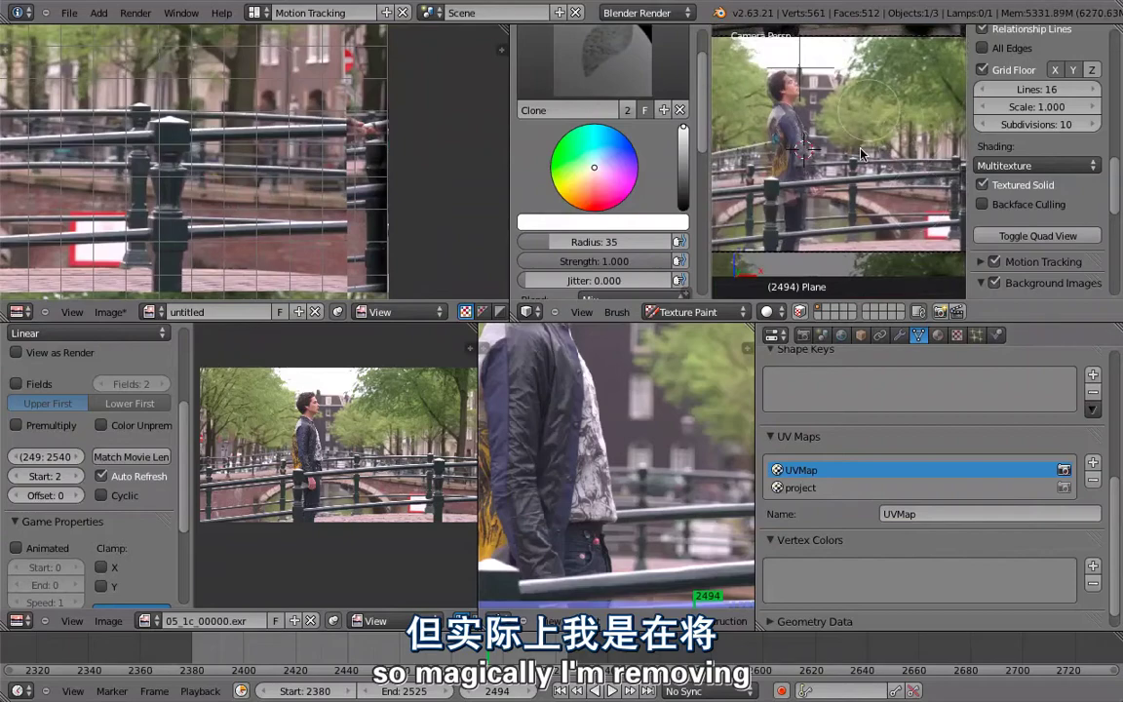
# Set the Clone brush radius to 17 and paint away part of the pole behind the remaining actor's back
pyautogui.keyDown('shift'); pyautogui.moveTo(840, 212); pyautogui.dragTo(975, 154, button='middle'); pyautogui.keyUp('shift')
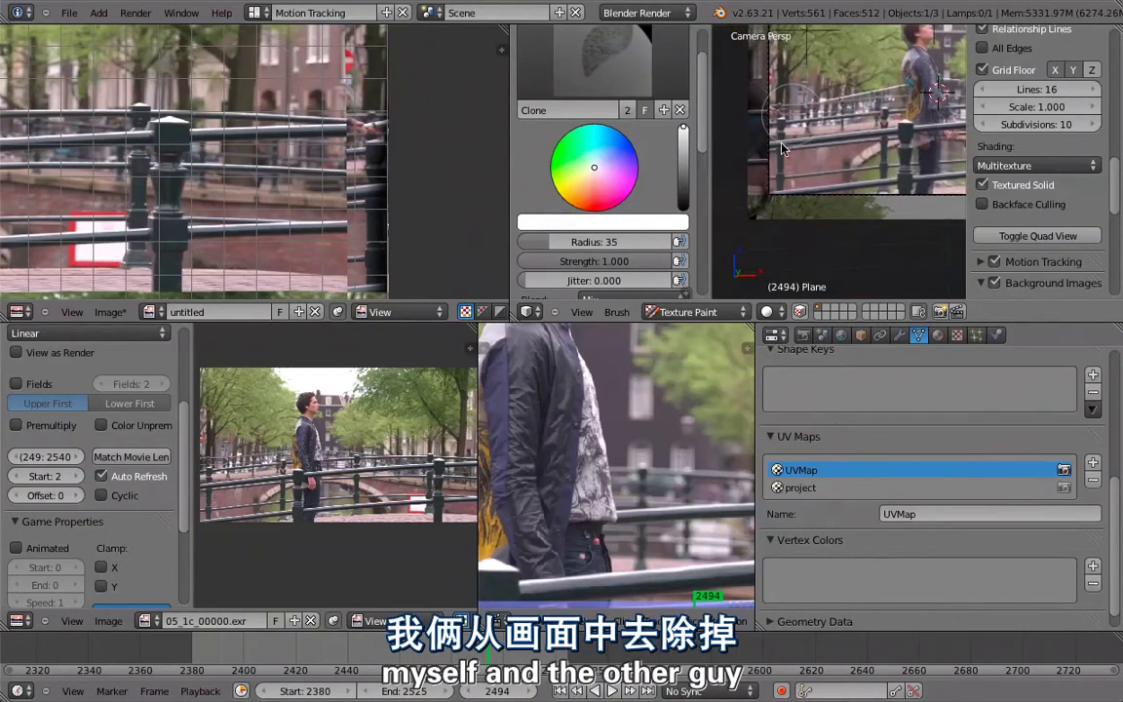
pyautogui.keyDown('shift'); pyautogui.moveTo(824, 109); pyautogui.dragTo(808, 181, button='middle'); pyautogui.keyUp('shift')
pyautogui.hotkey('ctrl', 'Up')
pyautogui.keyDown('shift'); pyautogui.moveTo(571, 203); pyautogui.dragTo(575, 253, button='middle'); pyautogui.keyUp('shift')
pyautogui.scroll(1, 682, 343)
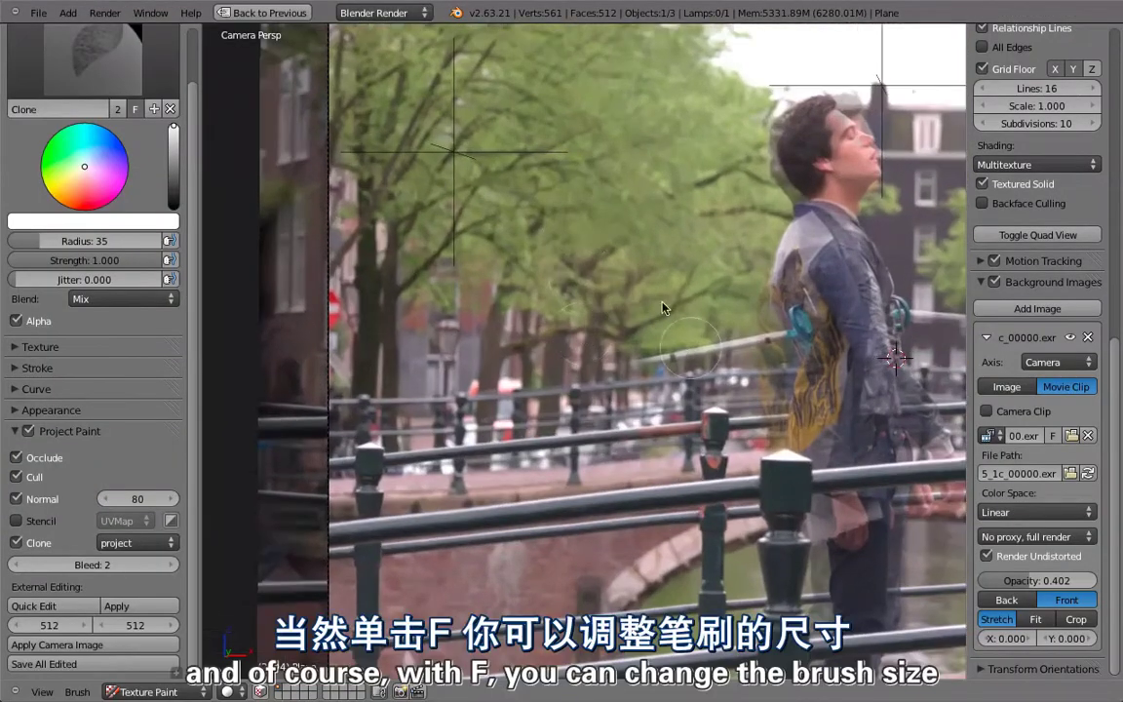
pyautogui.keyDown('shift'); pyautogui.moveTo(687, 349); pyautogui.dragTo(638, 256, button='middle'); pyautogui.keyUp('shift')
pyautogui.press('f')
pyautogui.click(593, 271)
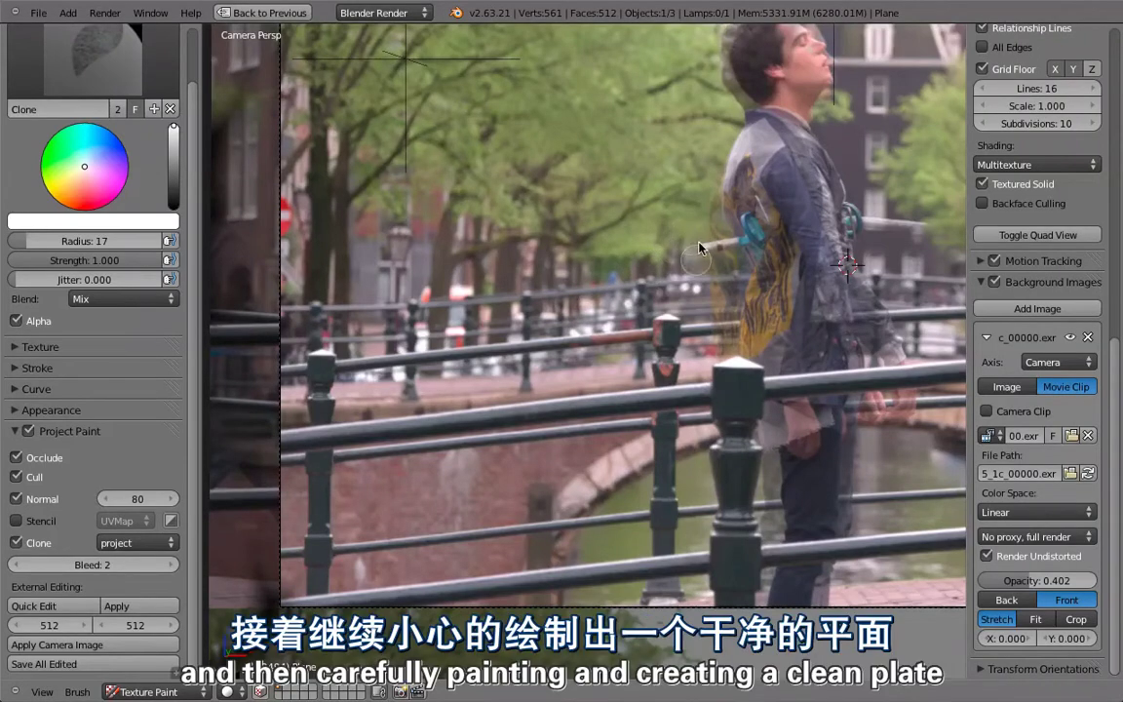
# Set the background clip's opacity to 0.295 and clone background over the painted hair fringe around the actor's head
pyautogui.keyDown('shift'); pyautogui.moveTo(666, 297); pyautogui.dragTo(640, 421, button='middle'); pyautogui.keyUp('shift')
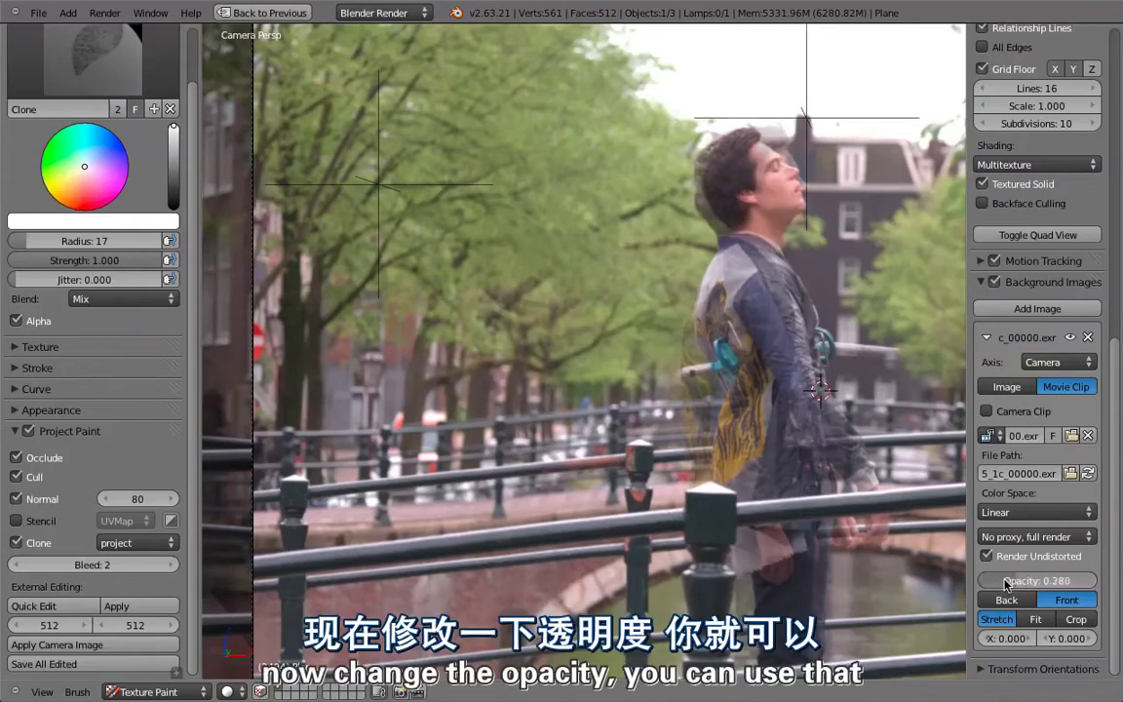
pyautogui.moveTo(1037, 582)
pyautogui.mouseDown()
pyautogui.moveTo(1028, 584)
pyautogui.moveTo(1109, 587)
pyautogui.moveTo(1043, 593)
pyautogui.moveTo(1109, 593)
pyautogui.moveTo(1048, 594)
pyautogui.moveTo(1119, 611)
pyautogui.moveTo(1011, 595)
pyautogui.moveTo(1109, 590)
pyautogui.moveTo(1013, 591)
pyautogui.mouseUp()
pyautogui.scroll(3, 632, 327)
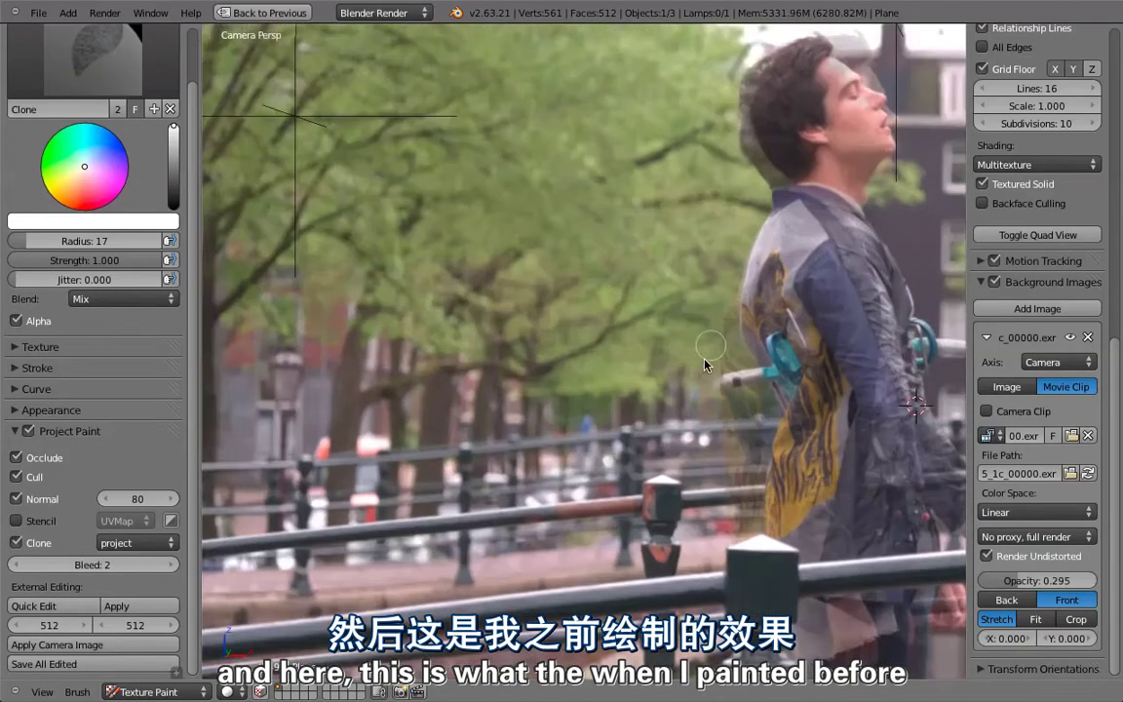
pyautogui.scroll(3, 526, 275)
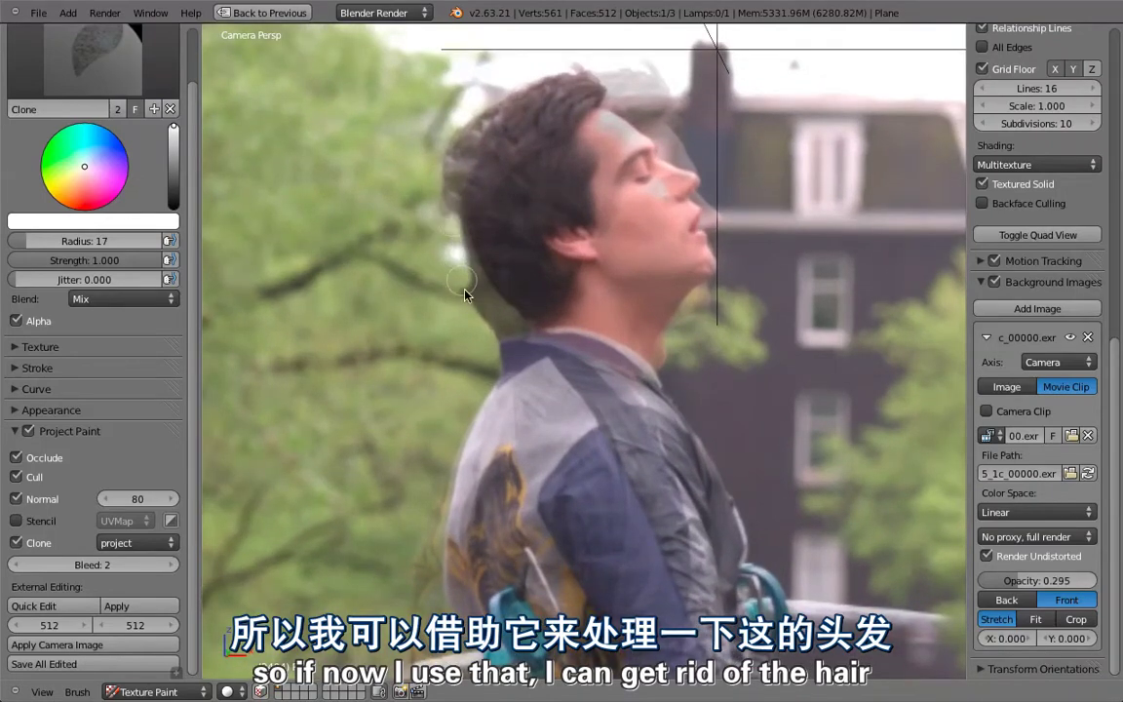
pyautogui.moveTo(469, 295); pyautogui.dragTo(464, 108)
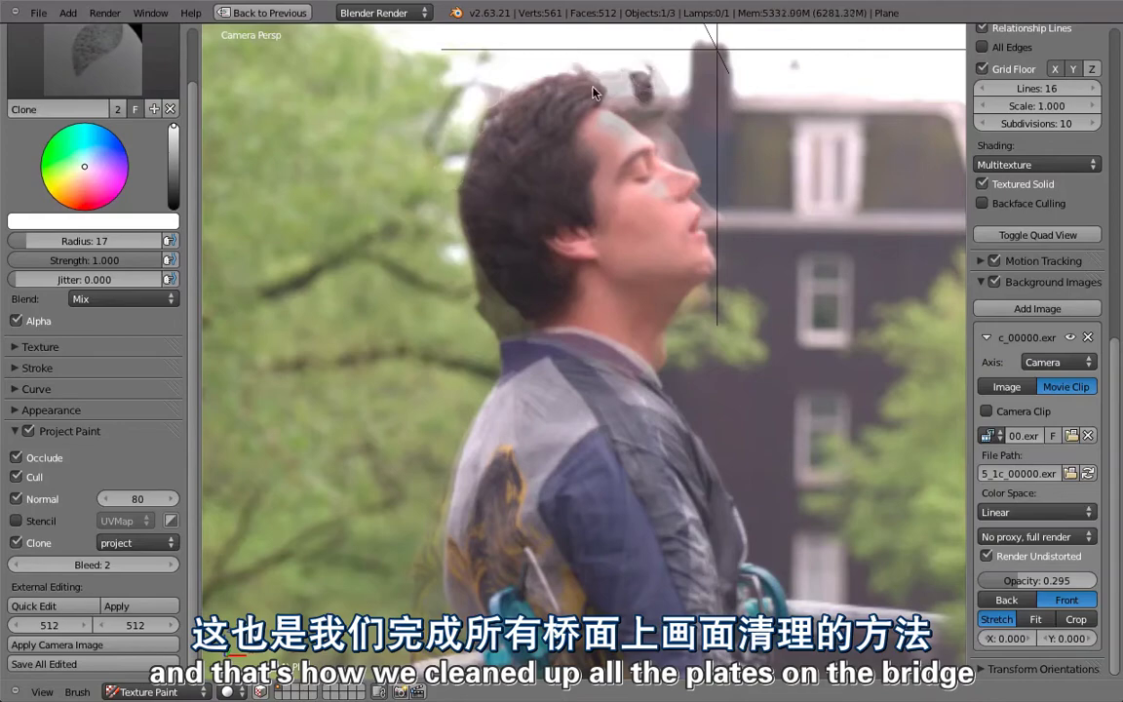
pyautogui.scroll(-2, 559, 326)
pyautogui.keyDown('shift'); pyautogui.moveTo(587, 378); pyautogui.dragTo(542, 242, button='middle'); pyautogui.keyUp('shift')
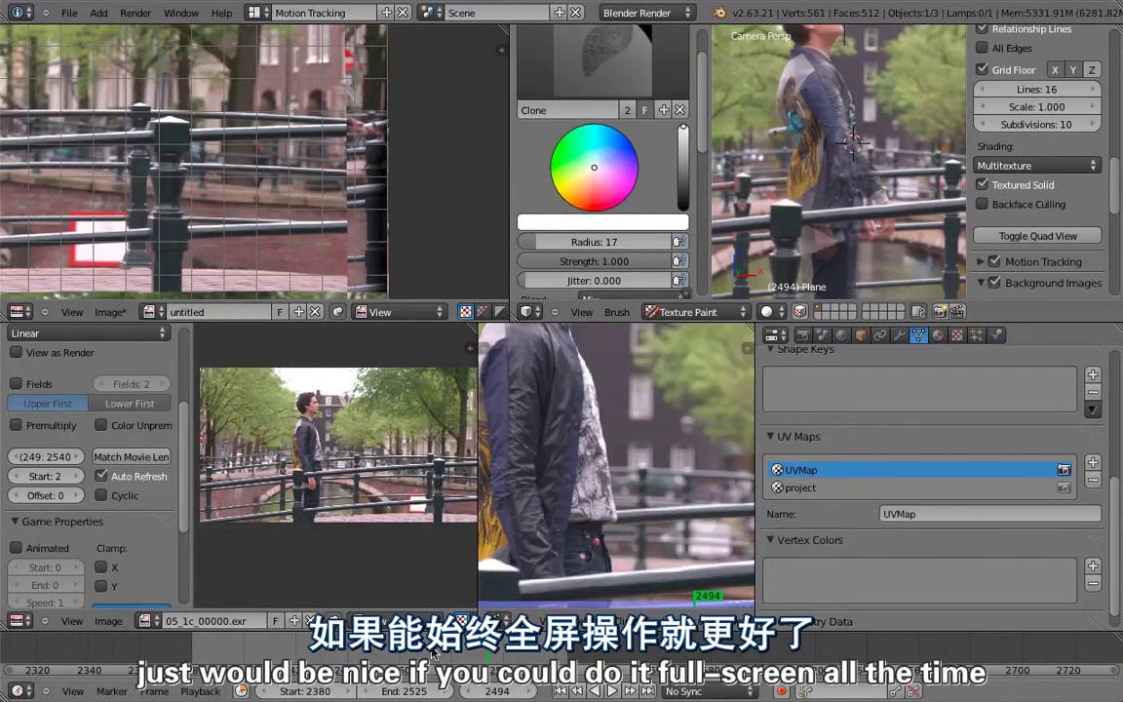
# Go to frame 2471 and clone its projected background over the remaining actor's face
pyautogui.moveTo(442, 647); pyautogui.dragTo(426, 650)
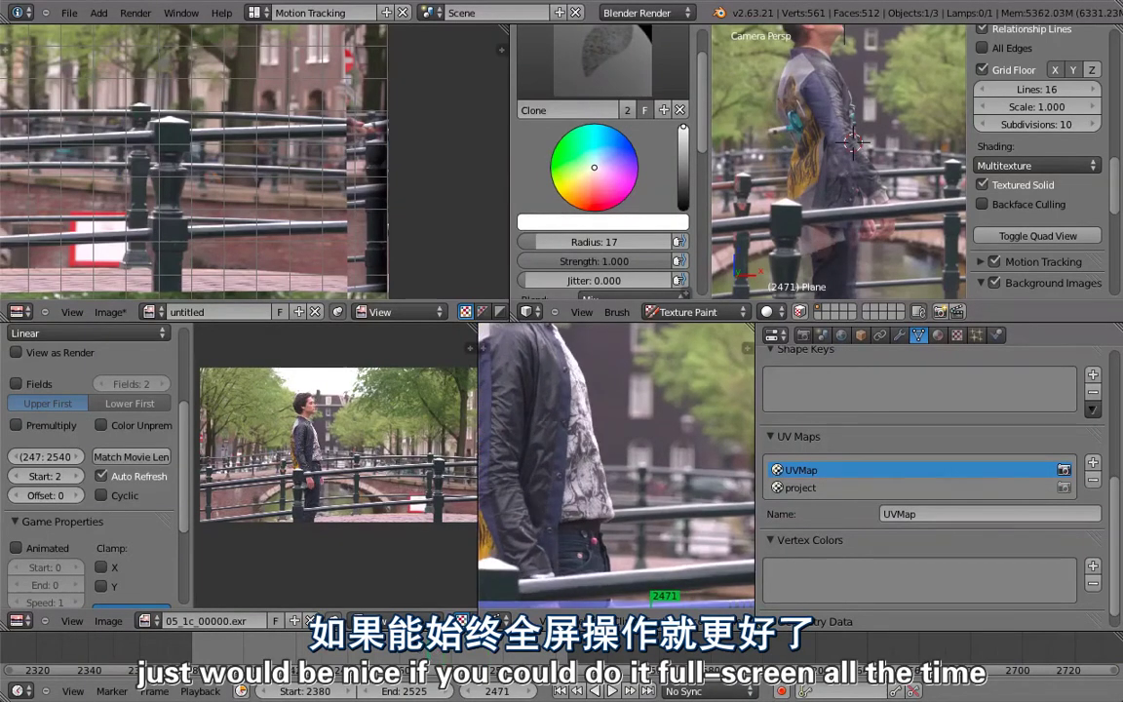
pyautogui.scroll(1, 870, 169)
pyautogui.keyDown('shift'); pyautogui.moveTo(834, 45); pyautogui.dragTo(862, 161, button='middle'); pyautogui.keyUp('shift')
pyautogui.scroll(3, 863, 175)
pyautogui.keyDown('shift'); pyautogui.moveTo(868, 238); pyautogui.dragTo(862, 274, button='middle'); pyautogui.keyUp('shift')
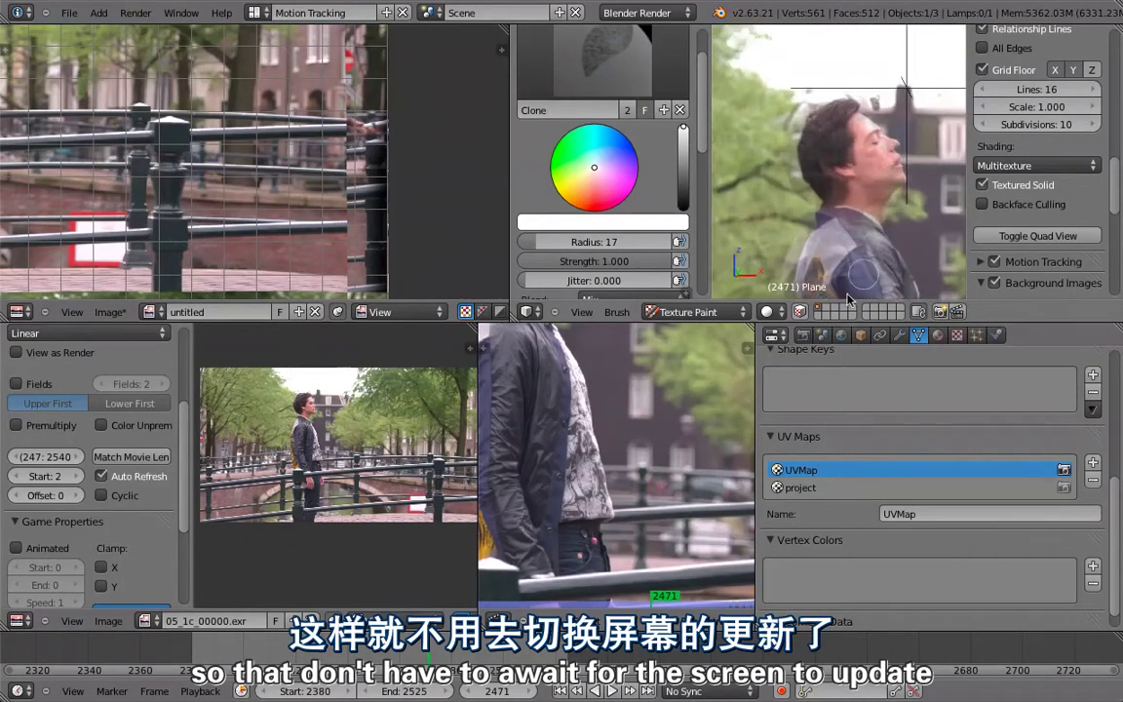
pyautogui.scroll(2, 771, 207)
pyautogui.moveTo(916, 149)
pyautogui.mouseDown()
pyautogui.moveTo(947, 220)
pyautogui.moveTo(894, 157)
pyautogui.mouseUp()
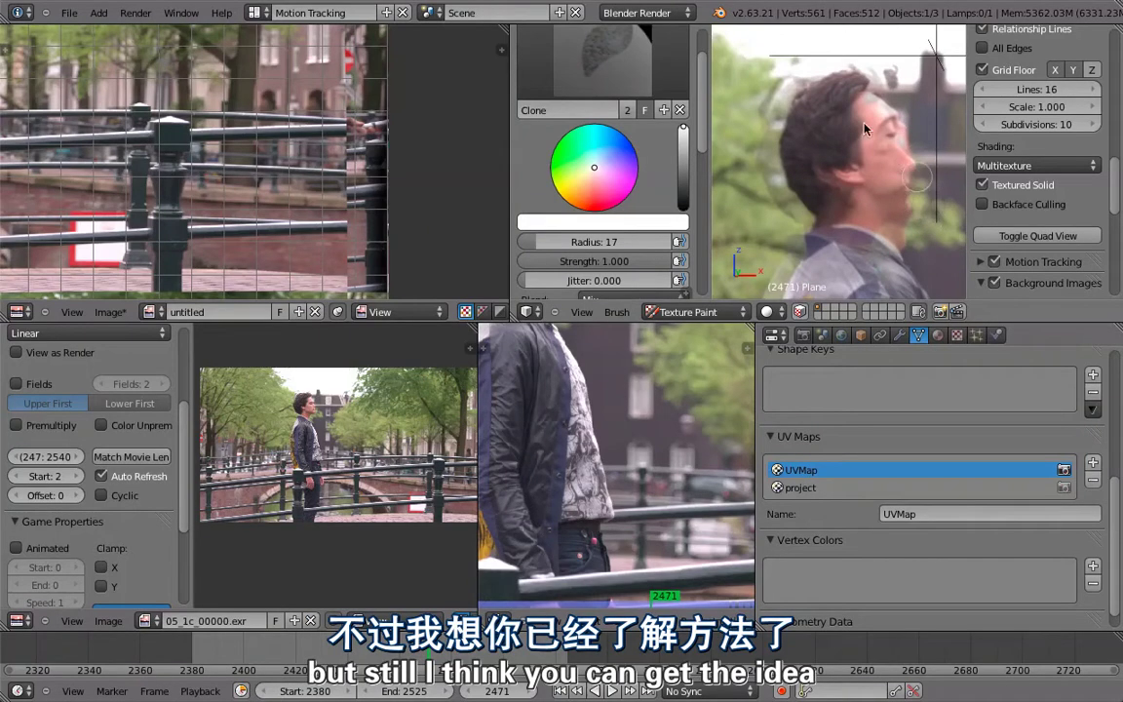
# Examine the painted plane from the actor's head down to his legs and the bridge railing
pyautogui.scroll(-2, 865, 137)
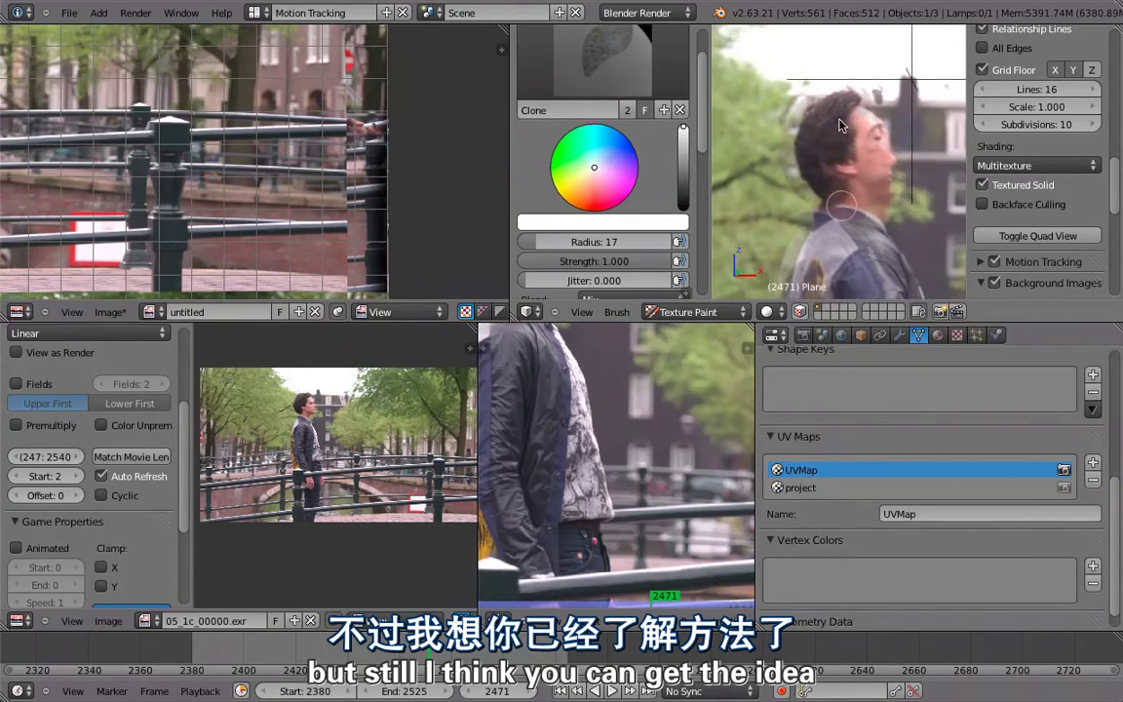
pyautogui.keyDown('shift'); pyautogui.moveTo(841, 135); pyautogui.dragTo(850, 58, button='middle'); pyautogui.keyUp('shift')
pyautogui.scroll(-1, 858, 122)
pyautogui.scroll(-1, 842, 173)
pyautogui.moveTo(836, 245)
pyautogui.keyDown('shift'); pyautogui.mouseDown(button='middle')
pyautogui.moveTo(821, 192)
pyautogui.moveTo(859, 63)
pyautogui.mouseUp(button='middle'); pyautogui.keyUp('shift')
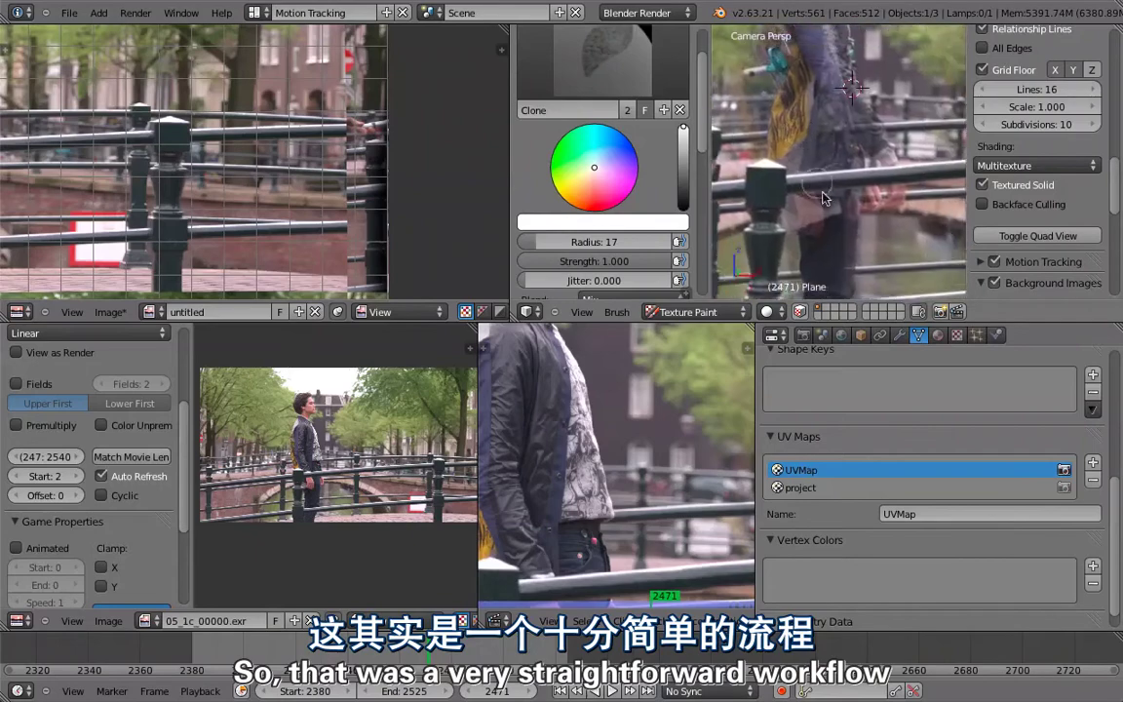
pyautogui.moveTo(838, 221)
pyautogui.keyDown('shift'); pyautogui.mouseDown(button='middle')
pyautogui.moveTo(790, 115)
pyautogui.moveTo(792, 102)
pyautogui.moveTo(831, 104)
pyautogui.mouseUp(button='middle'); pyautogui.keyUp('shift')
pyautogui.keyDown('shift'); pyautogui.scroll(6, 831, 109); pyautogui.keyUp('shift')
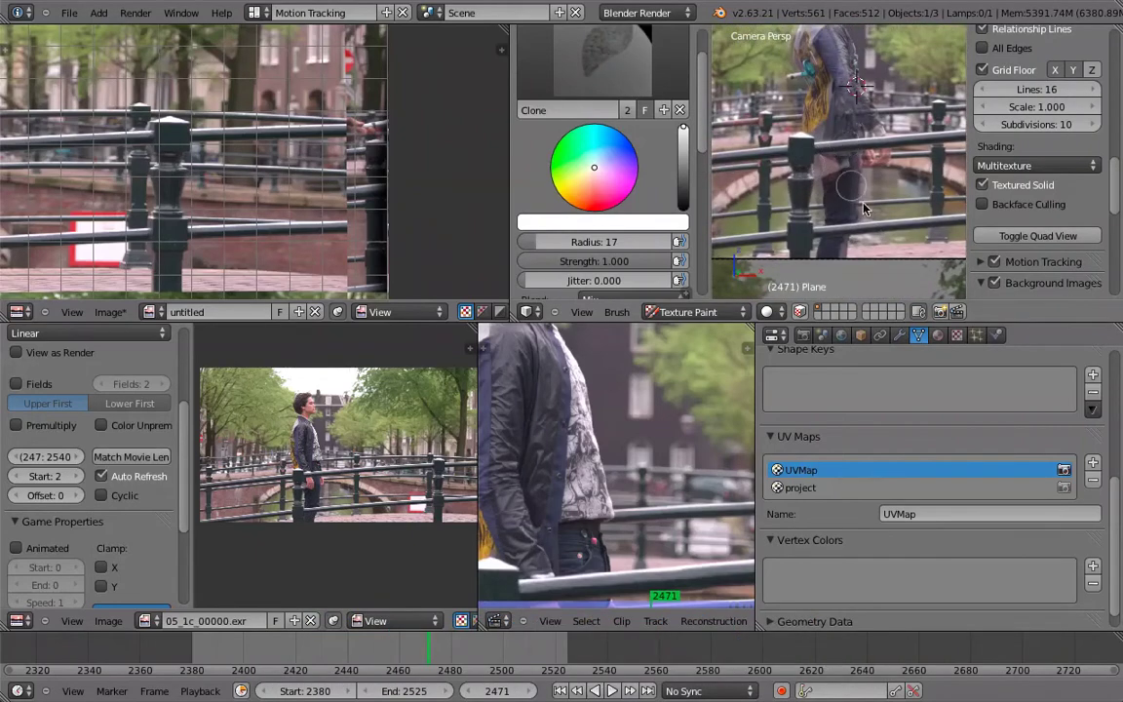
# Start saving the painted image as a new file in OpenEXR format with Float (Half) precision
pyautogui.click(119, 313)
pyautogui.click(117, 315)
pyautogui.click(117, 315)
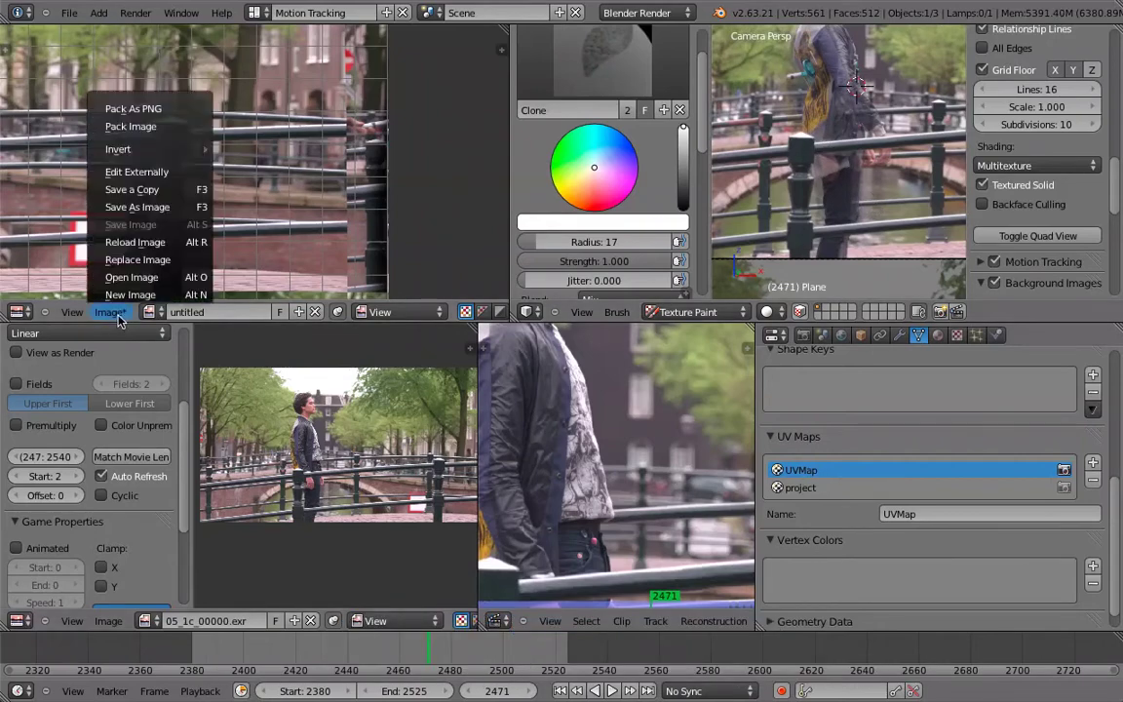
pyautogui.click(134, 205)
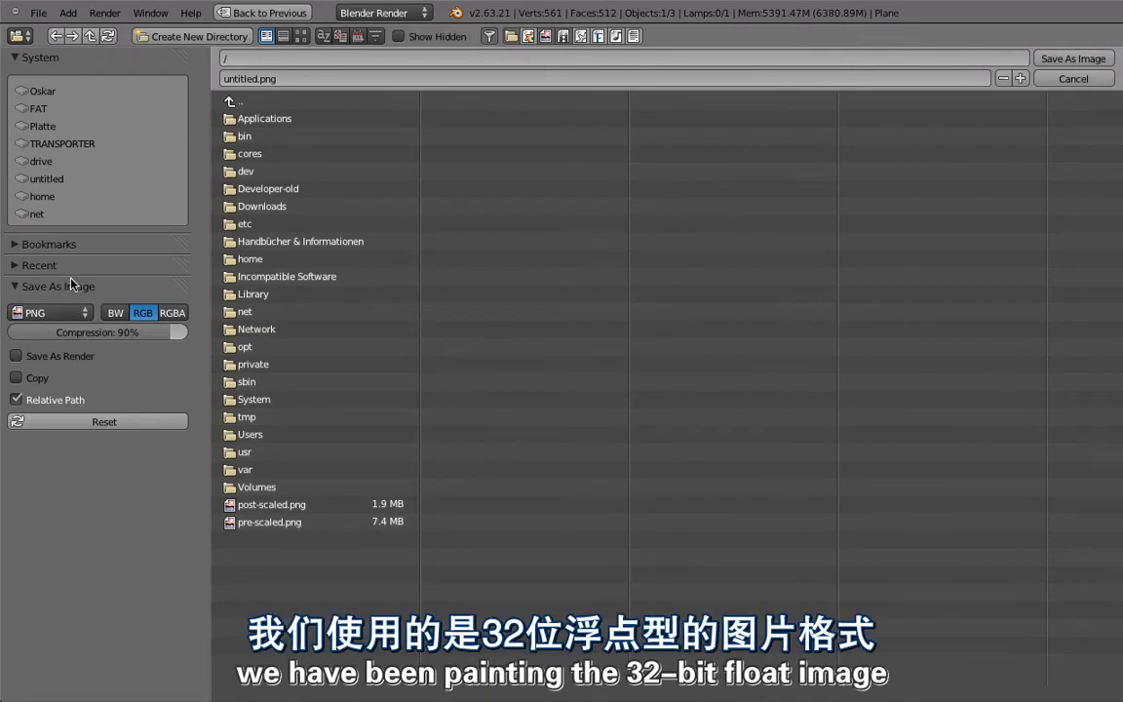
pyautogui.click(45, 313)
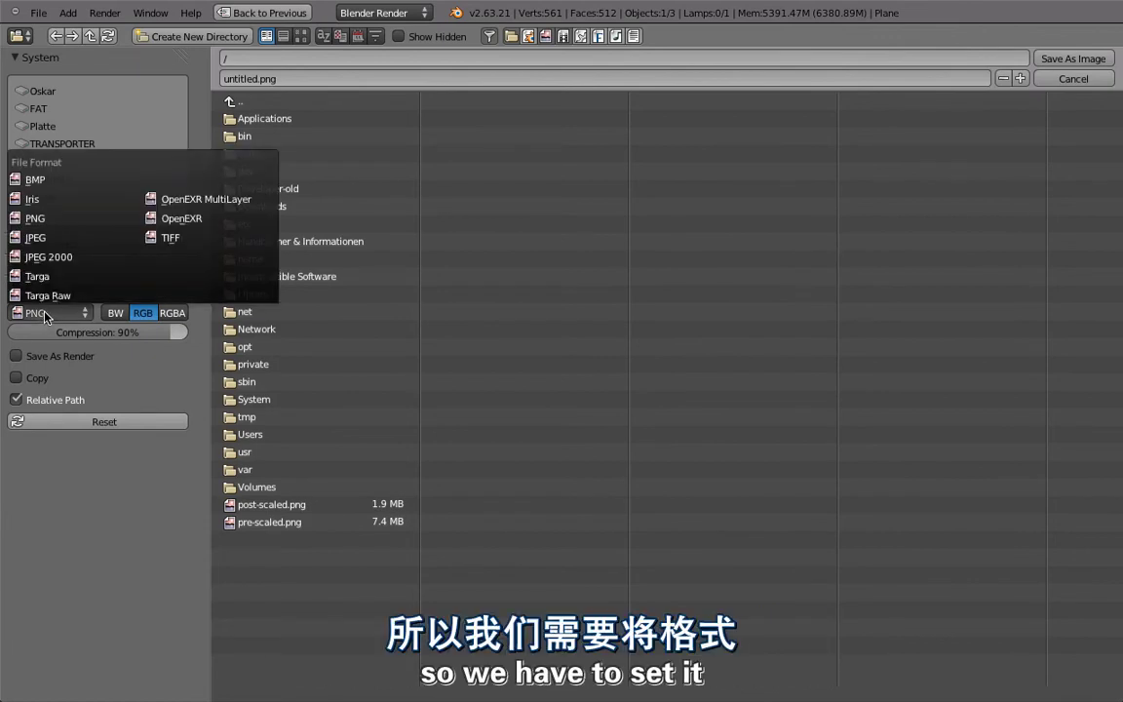
pyautogui.click(177, 218)
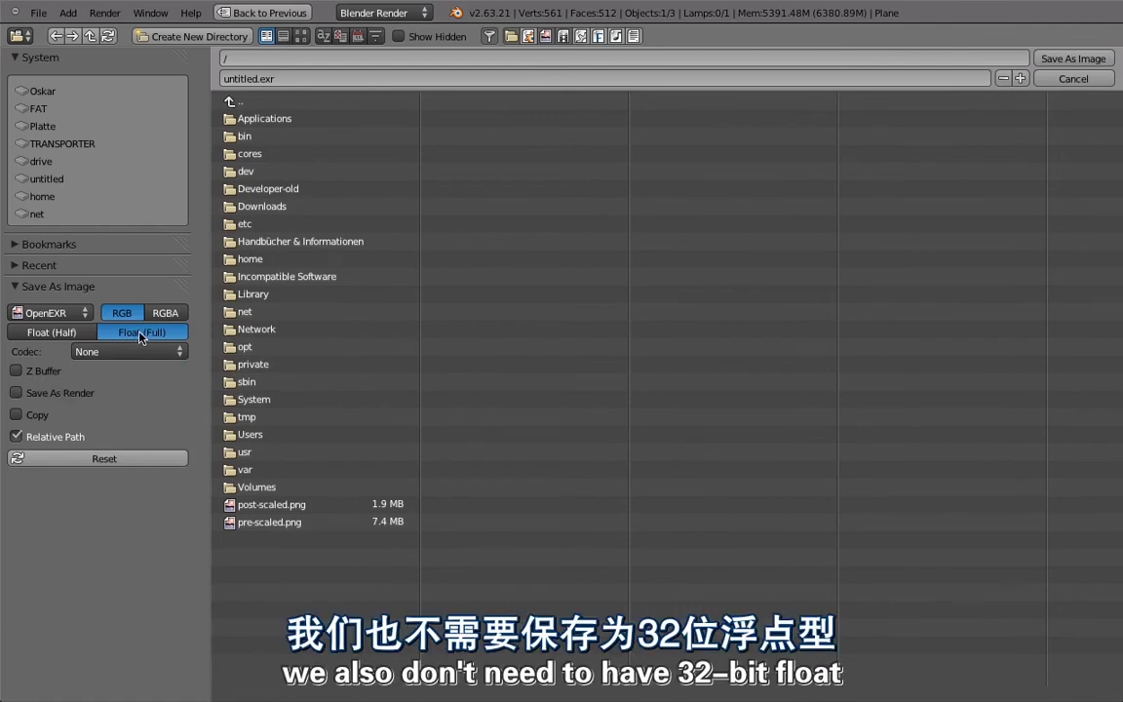
pyautogui.click(46, 334)
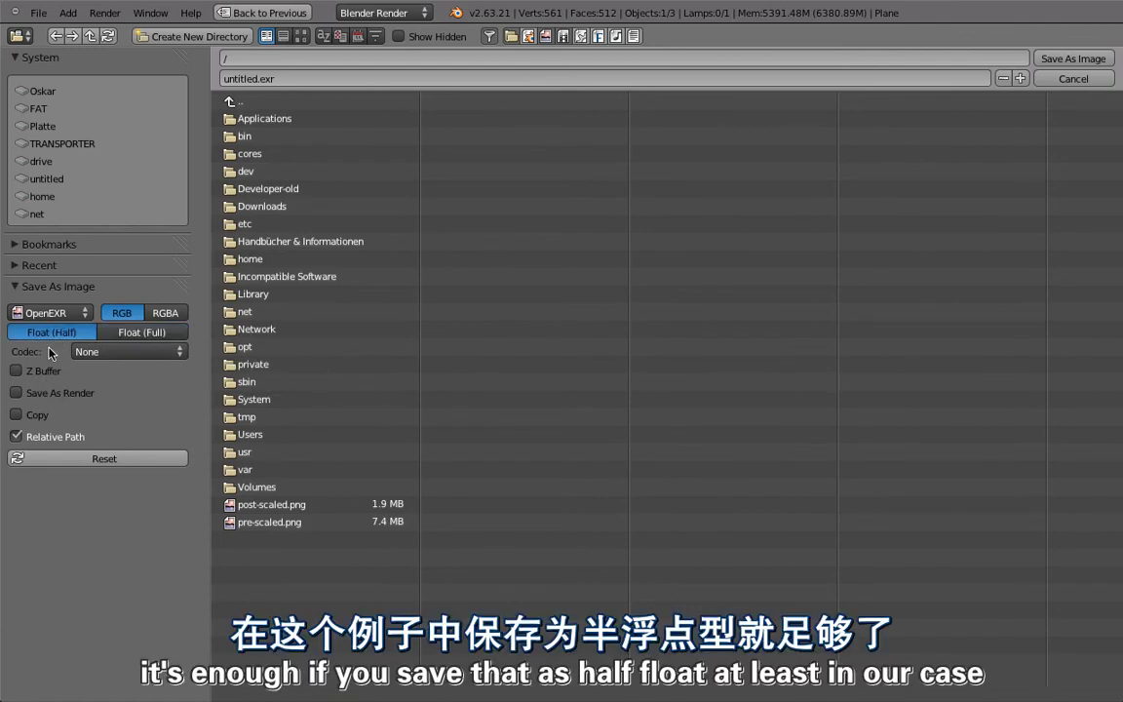